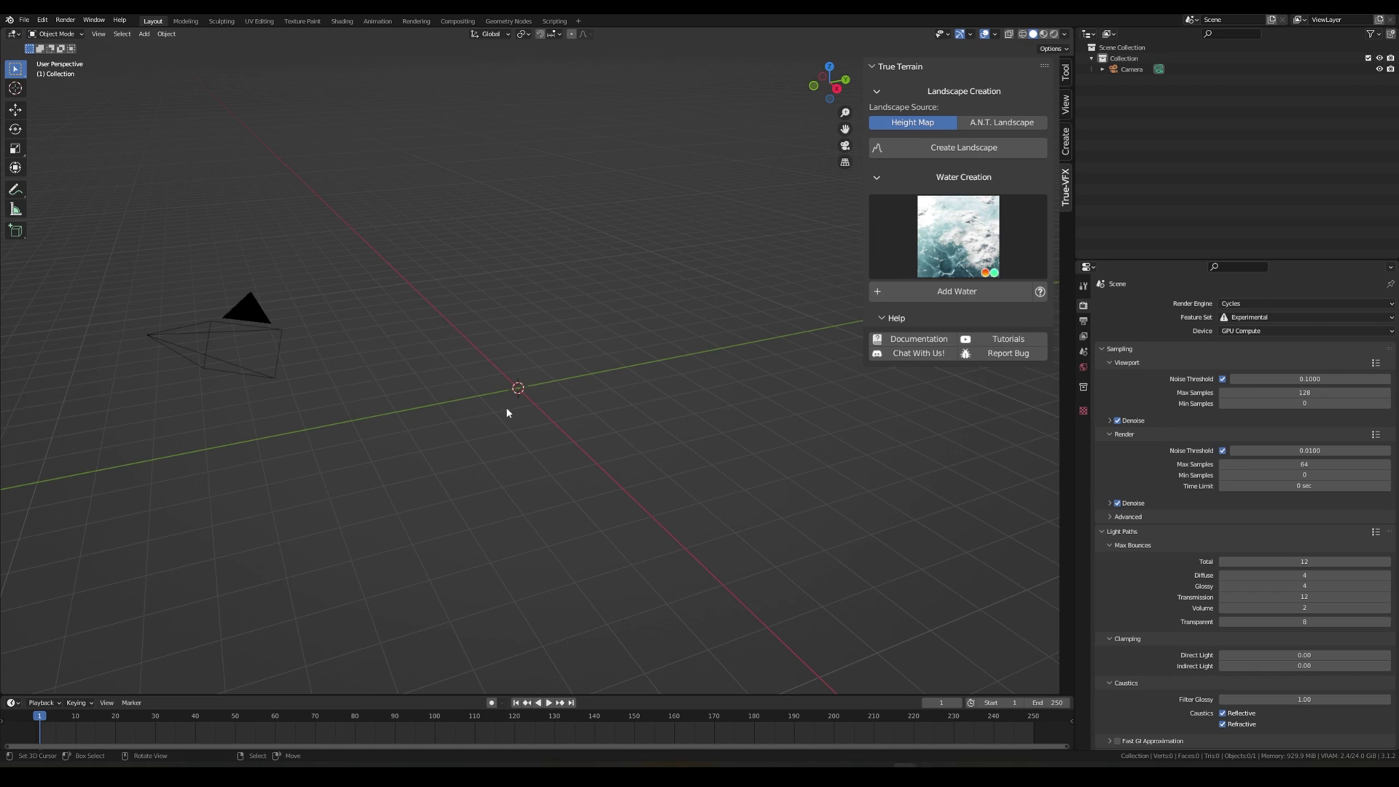
# - Install the add-on from True-Assets v1.0.0j.zip on drive G and enable it in the preferences
pyautogui.click(44, 20)
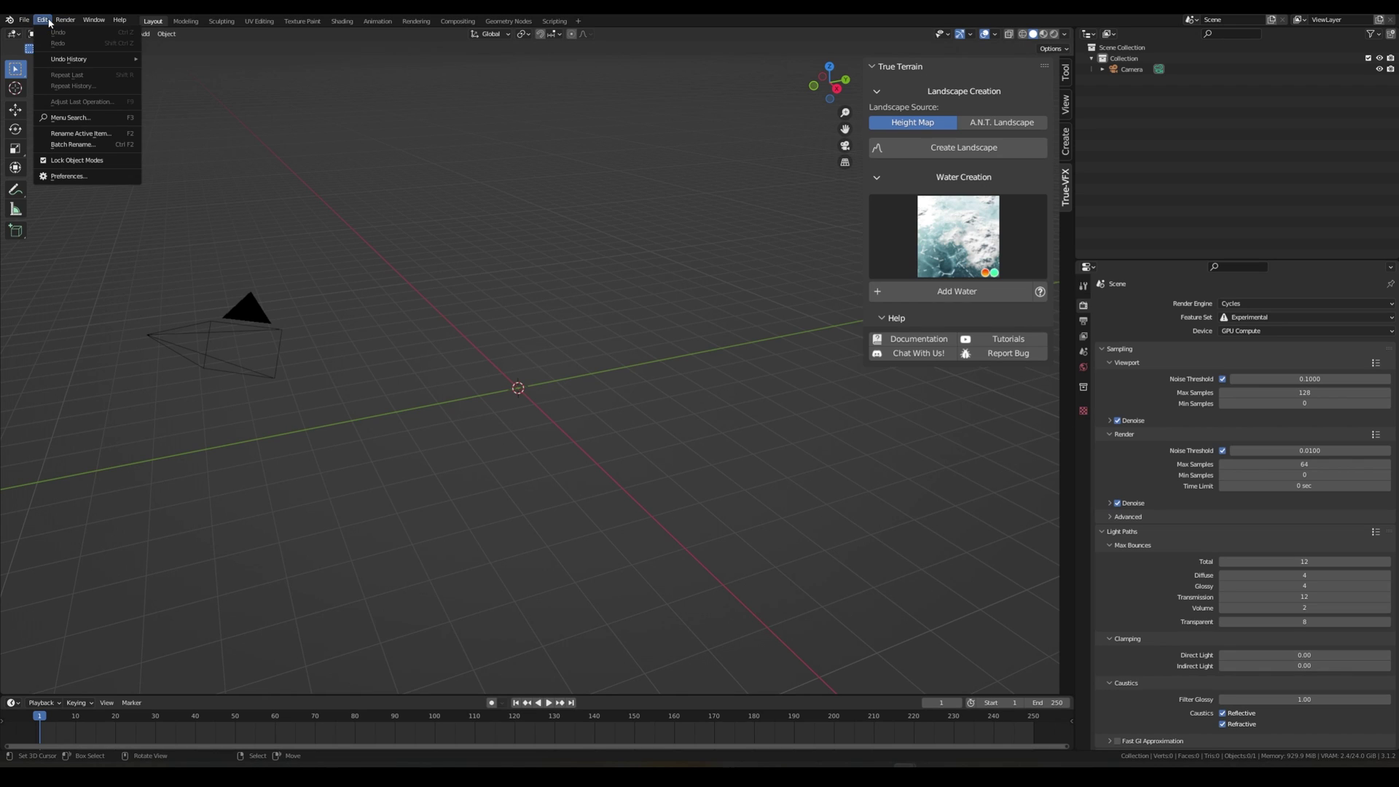
pyautogui.click(89, 173)
pyautogui.moveTo(318, 157); pyautogui.dragTo(382, 172)
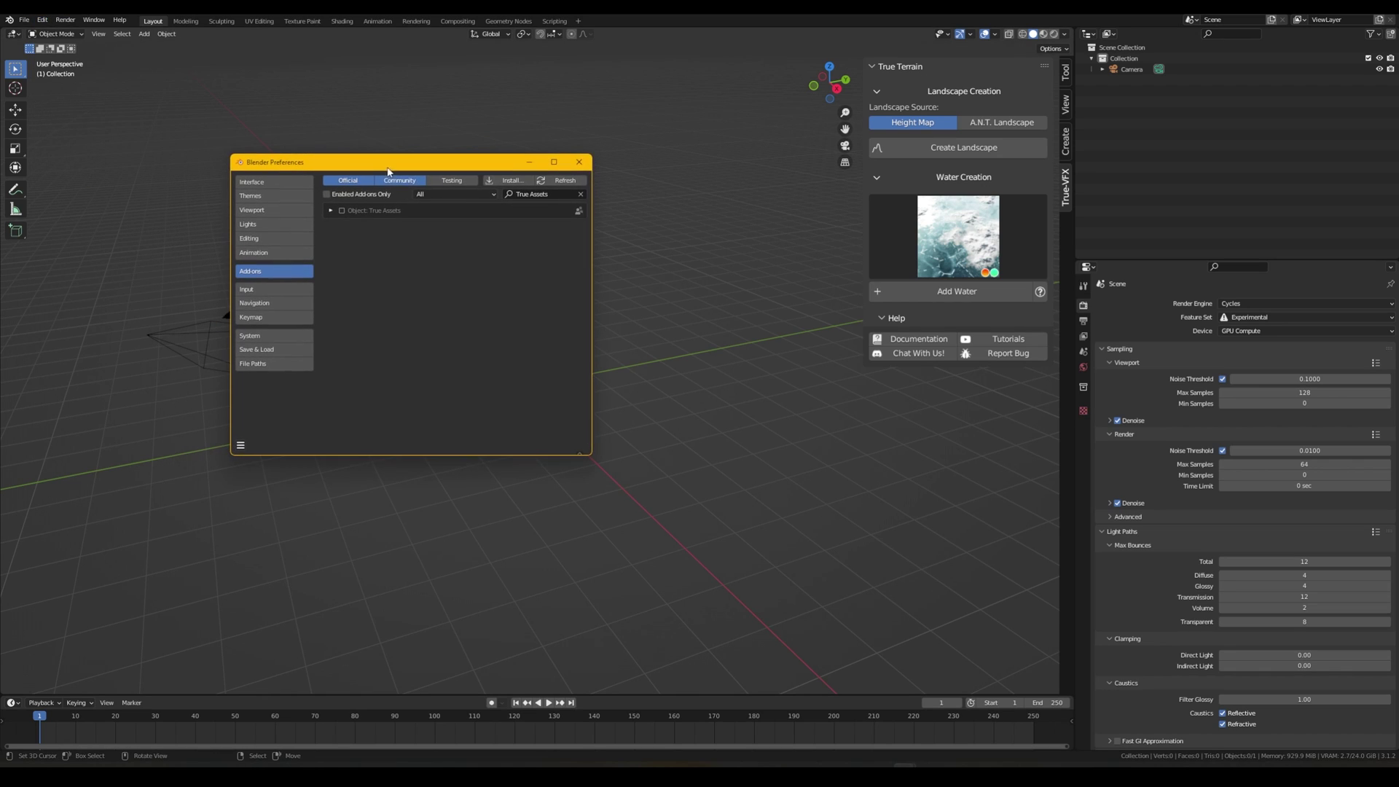
pyautogui.click(506, 182)
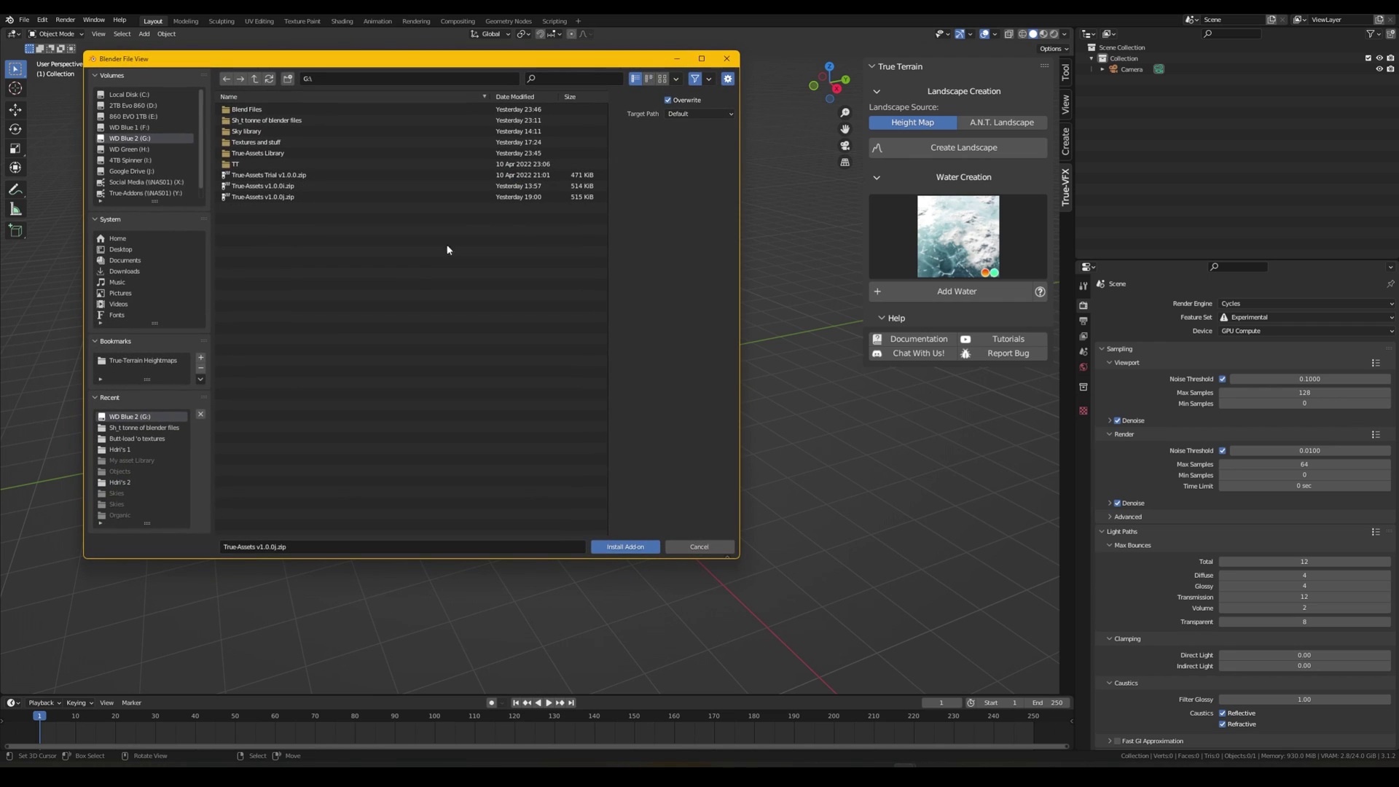
pyautogui.click(271, 196)
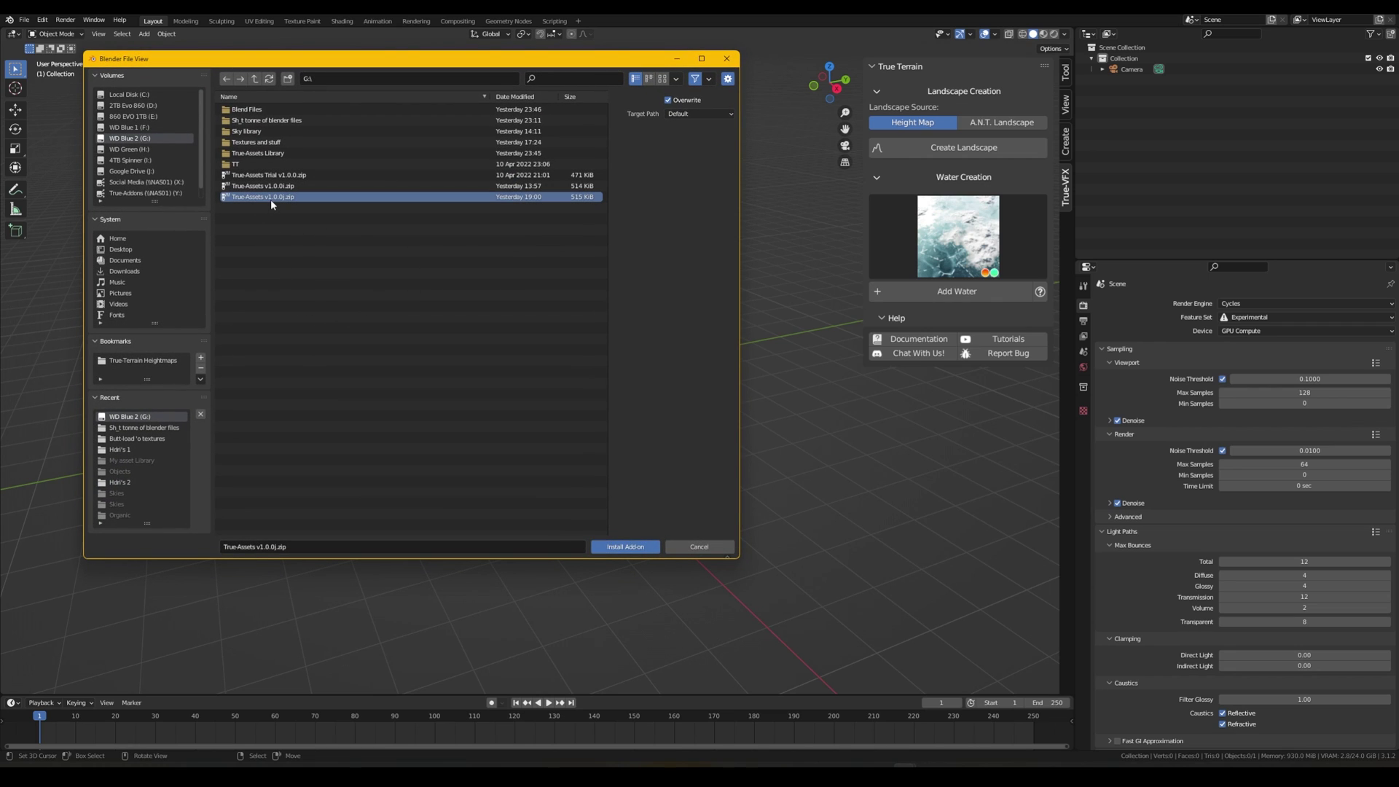
pyautogui.click(625, 546)
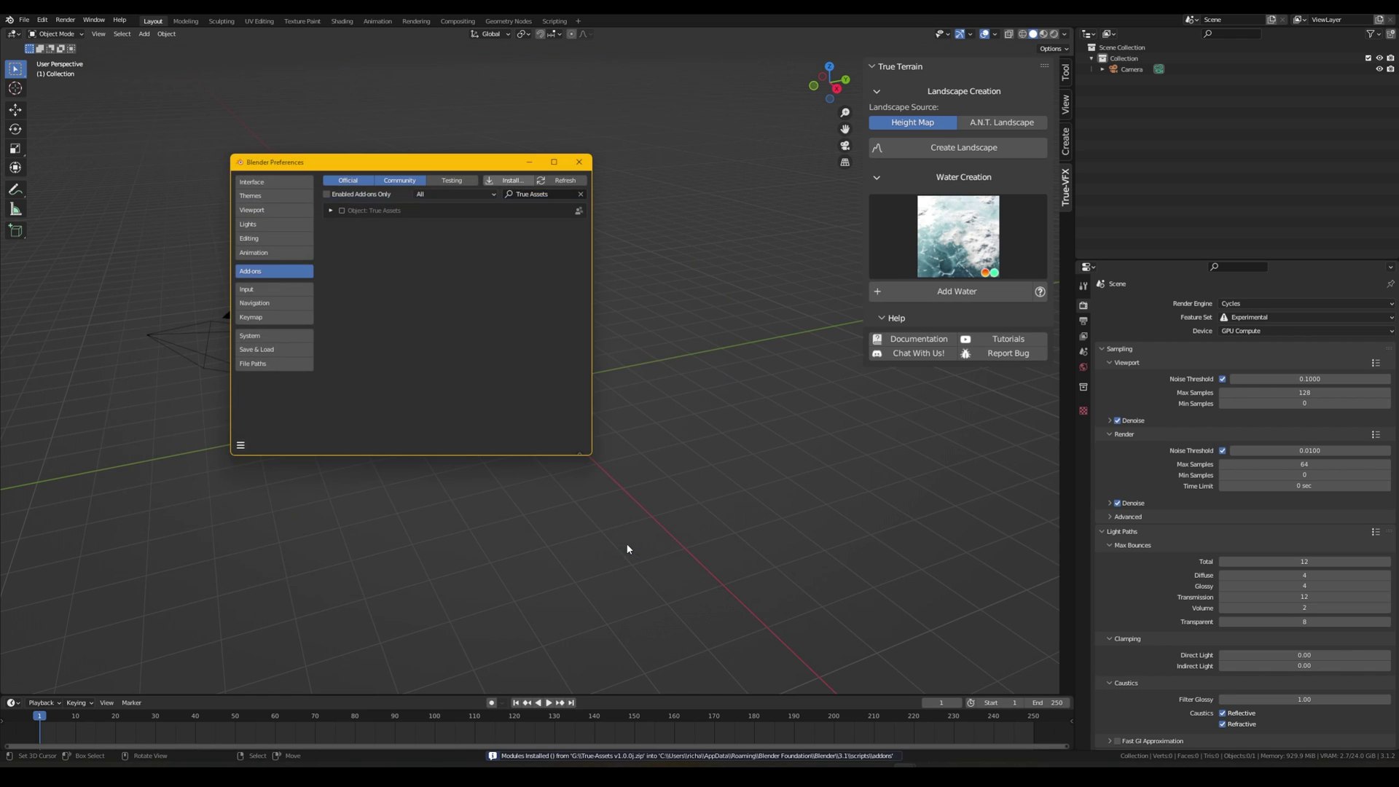
pyautogui.click(341, 213)
pyautogui.click(342, 212)
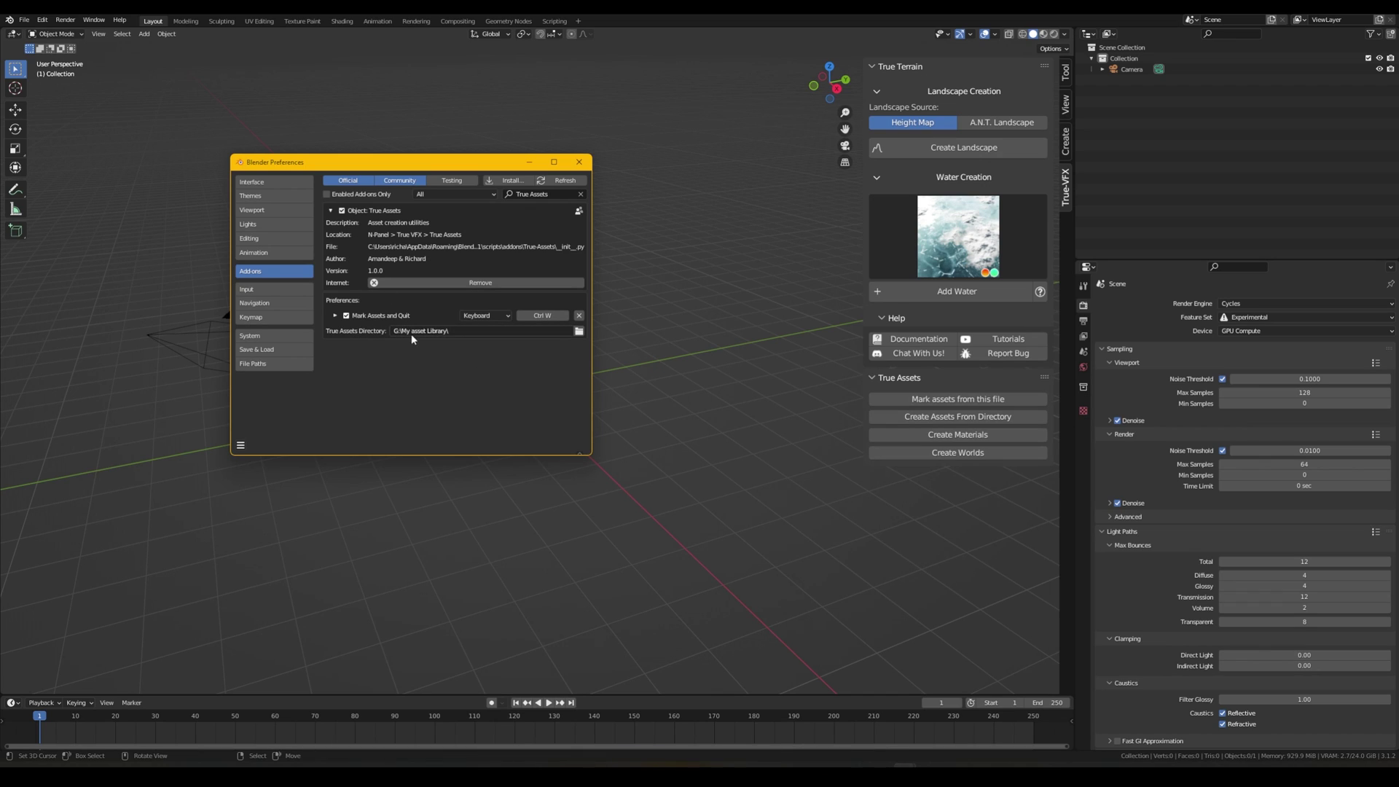
# - Create a folder named True-Asset library on drive G, and set the True Assets directory to G:\True-Assets Library\
pyautogui.click(580, 332)
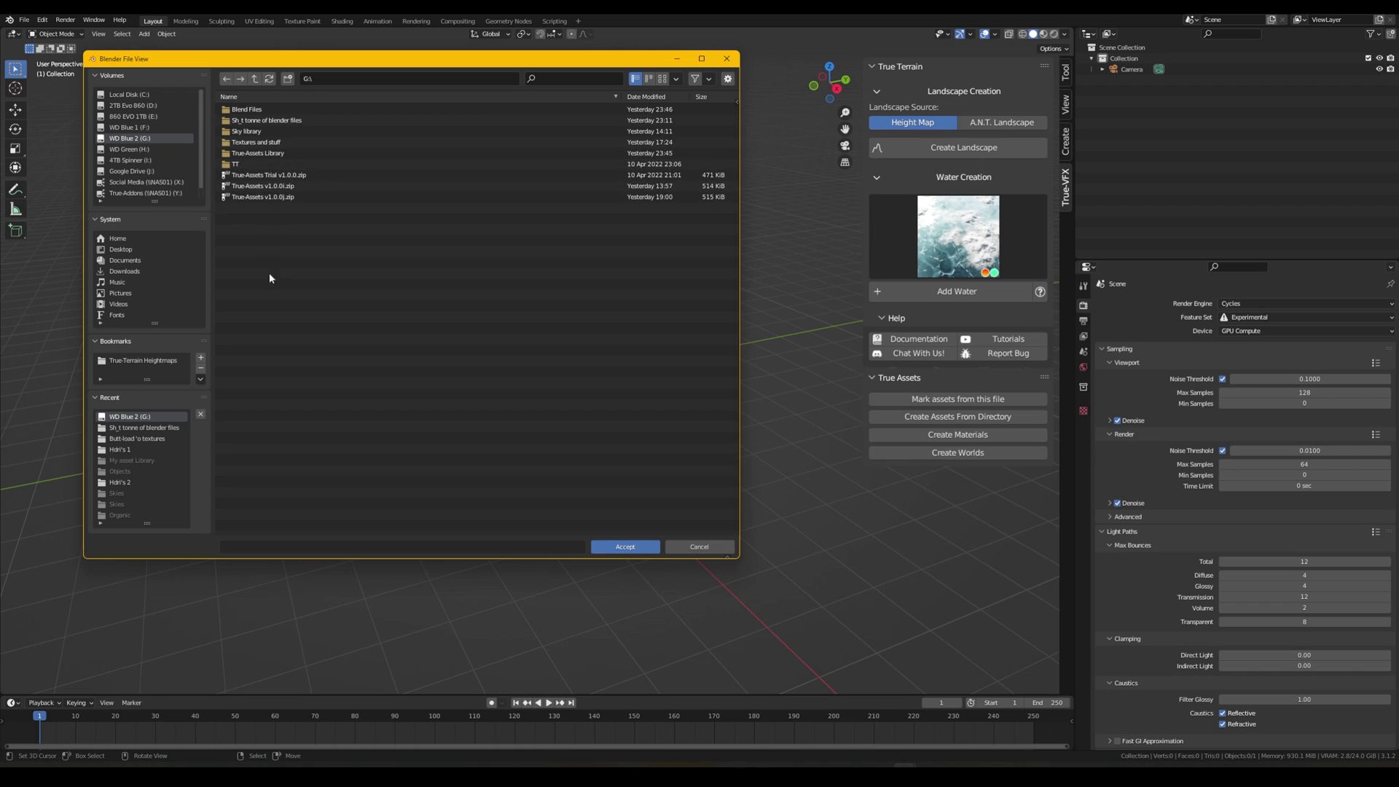
pyautogui.click(287, 79)
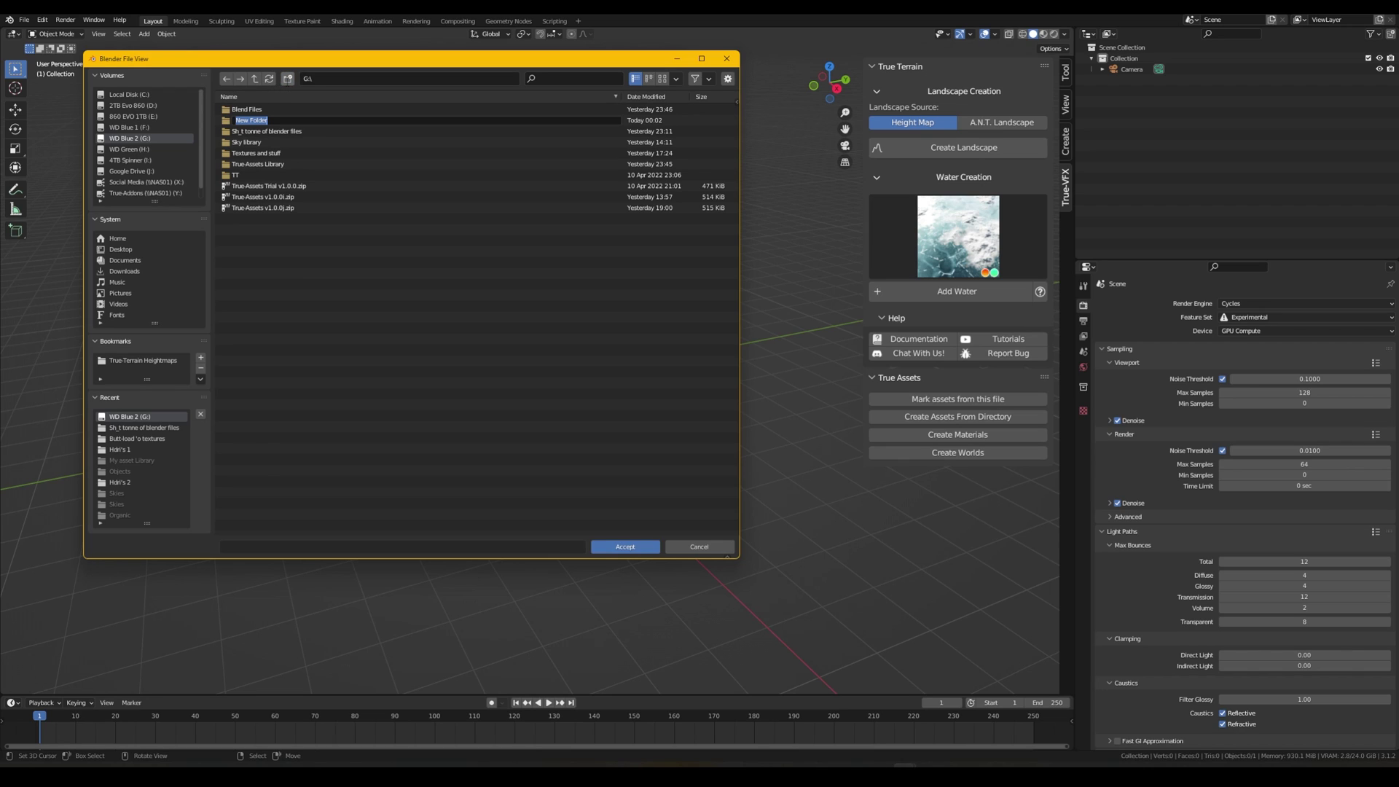
pyautogui.write('True-Asset library')
pyautogui.press('Return')
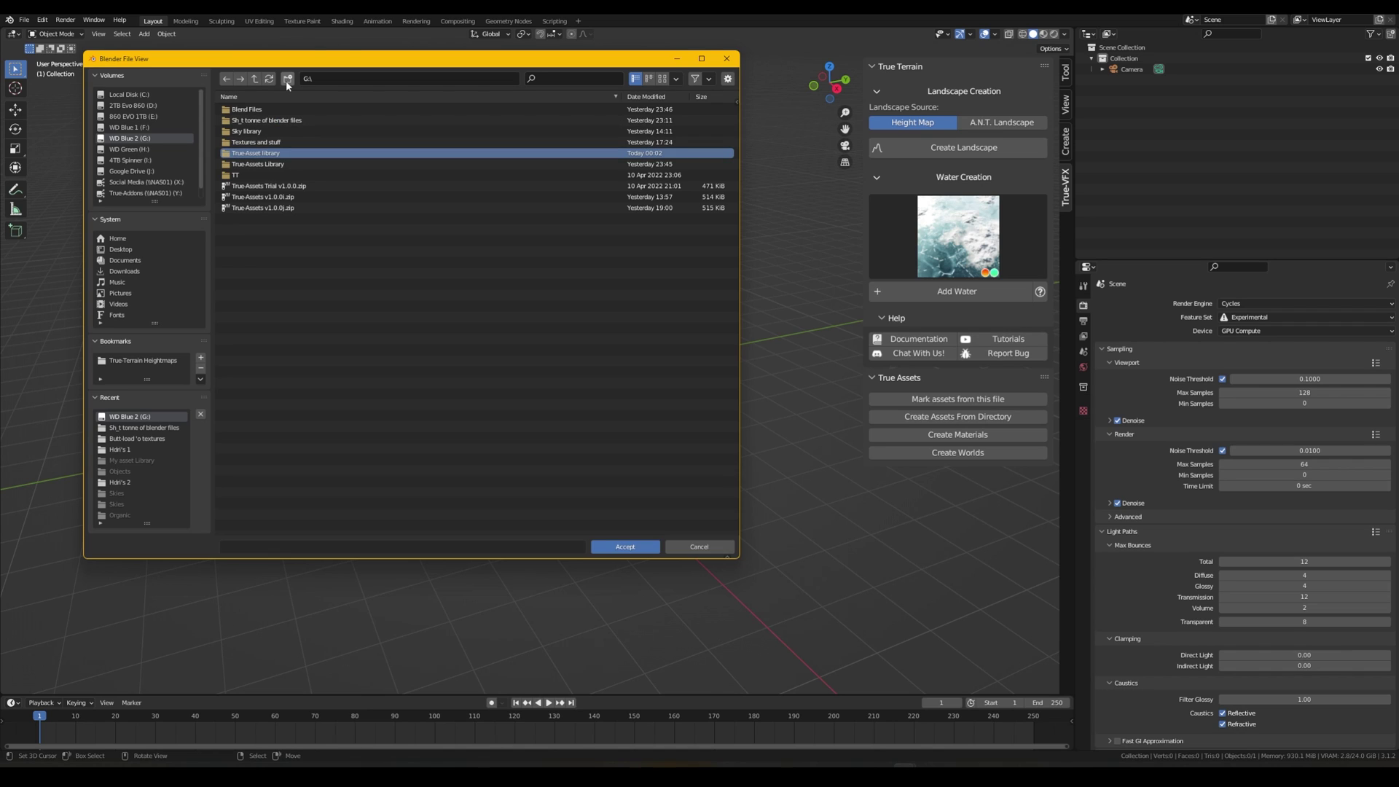
pyautogui.doubleClick(286, 164)
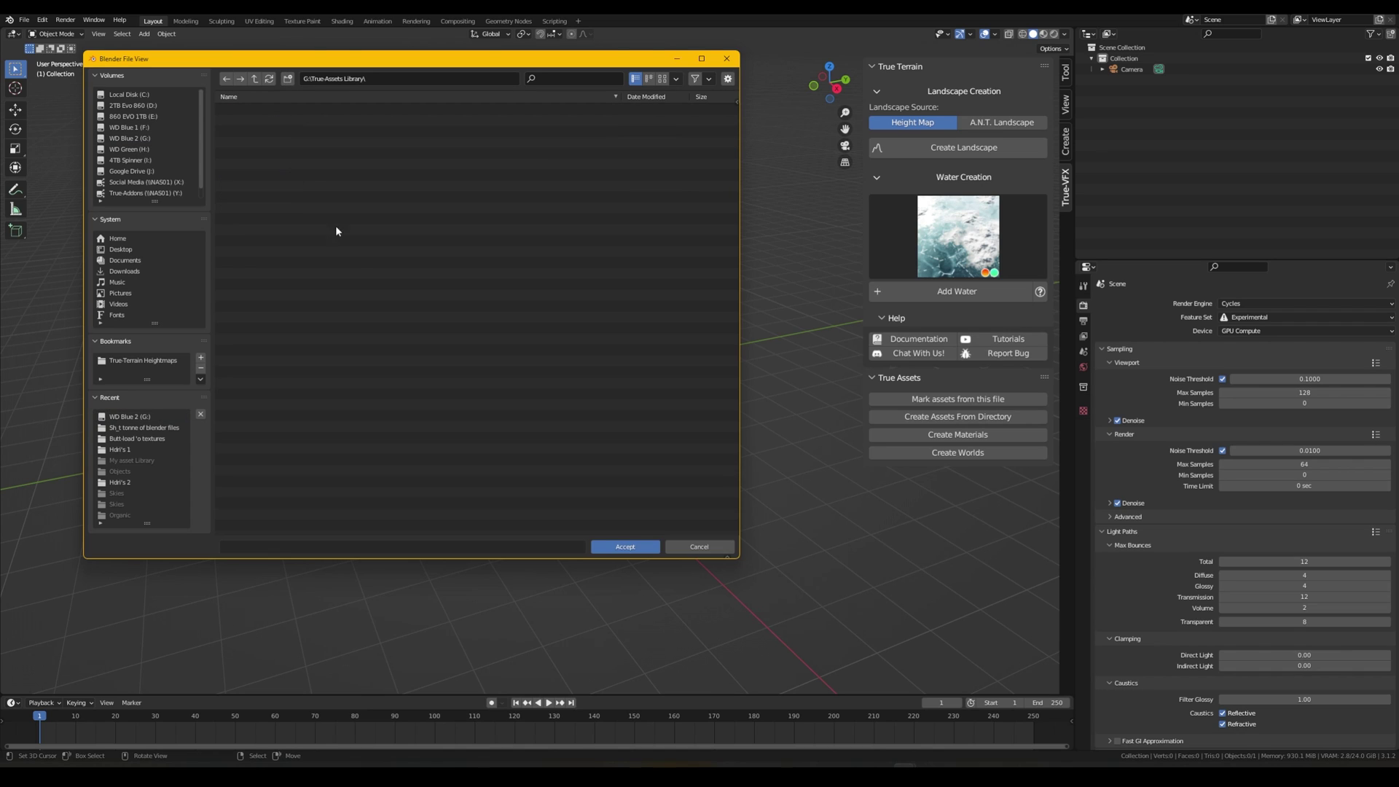
pyautogui.click(625, 547)
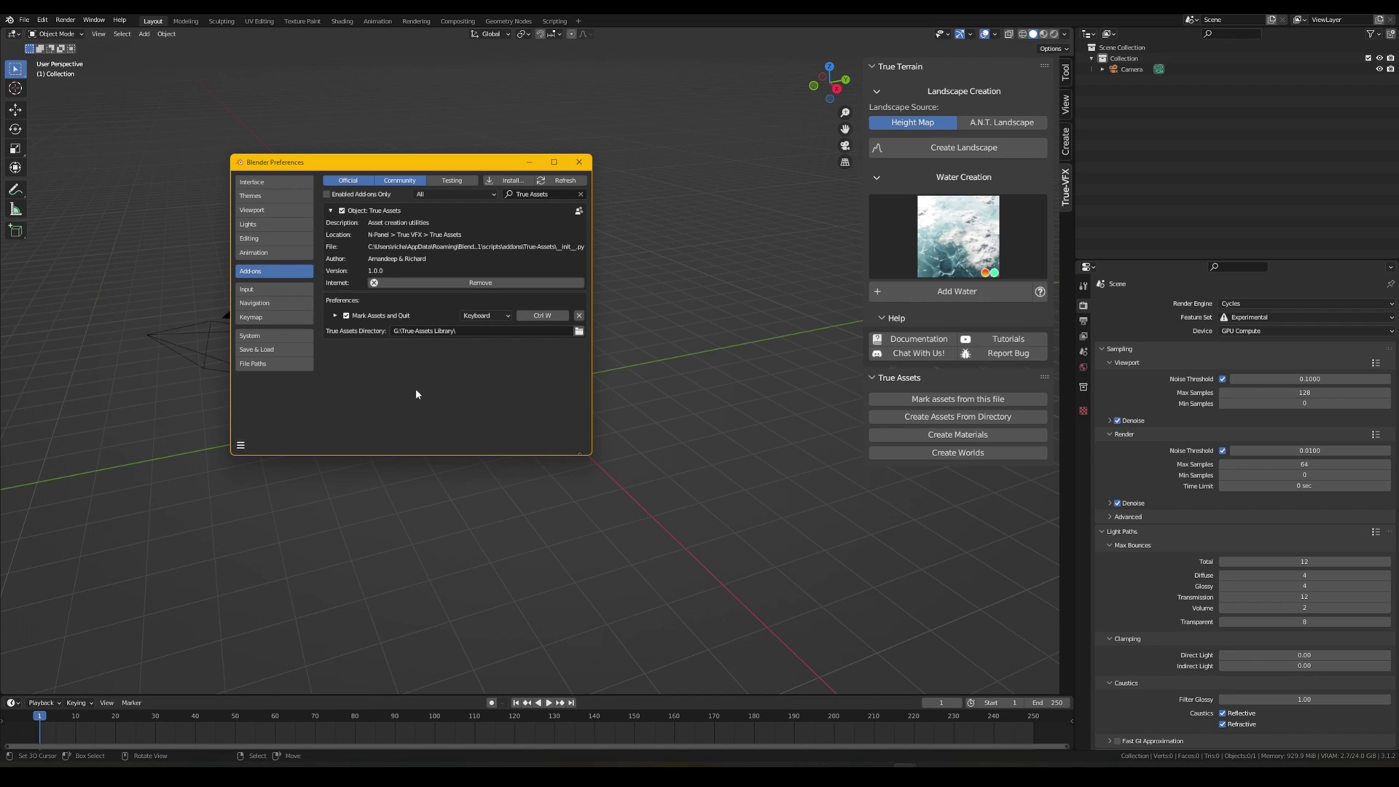
# - Check the asset library file paths and subfolders of the True Assets directory, and save and close the preferences
pyautogui.click(278, 365)
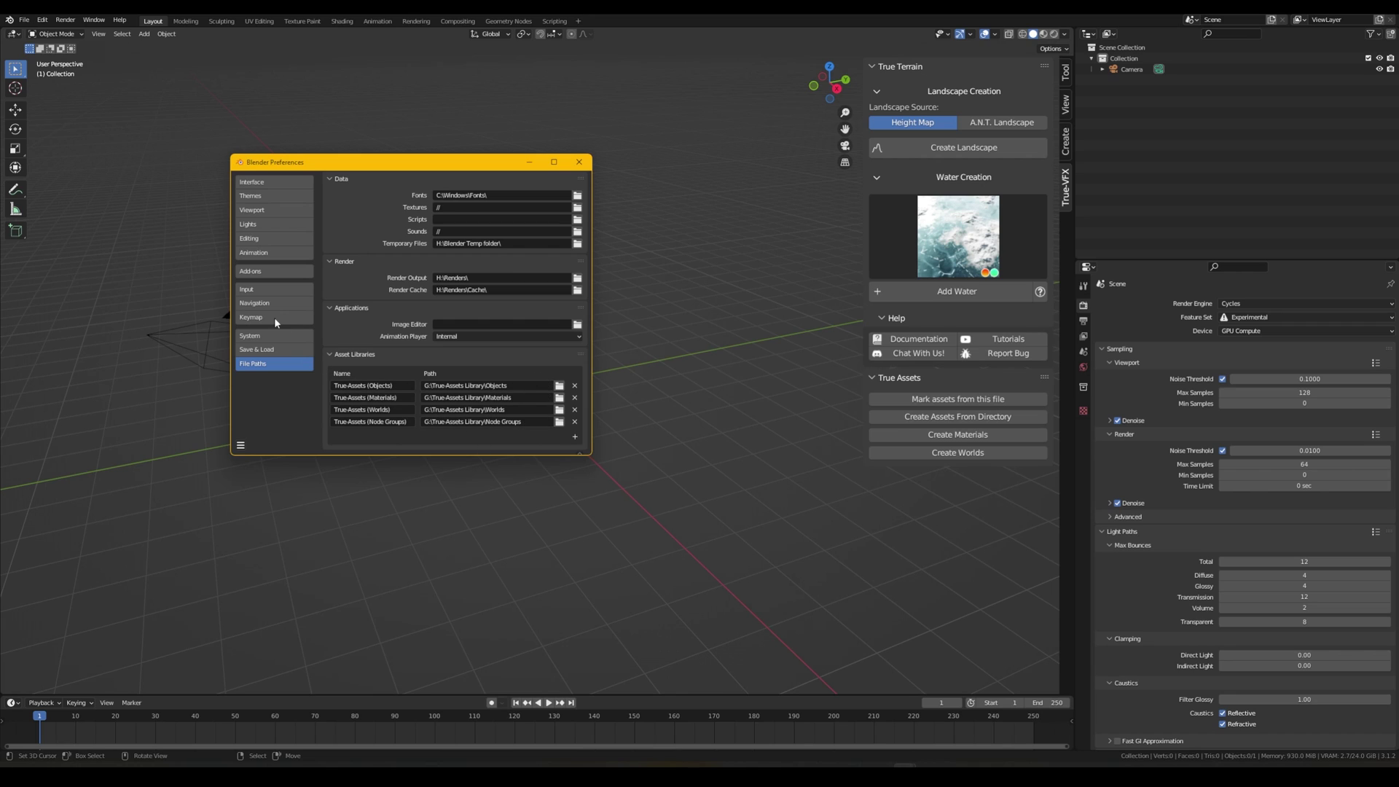
pyautogui.click(266, 275)
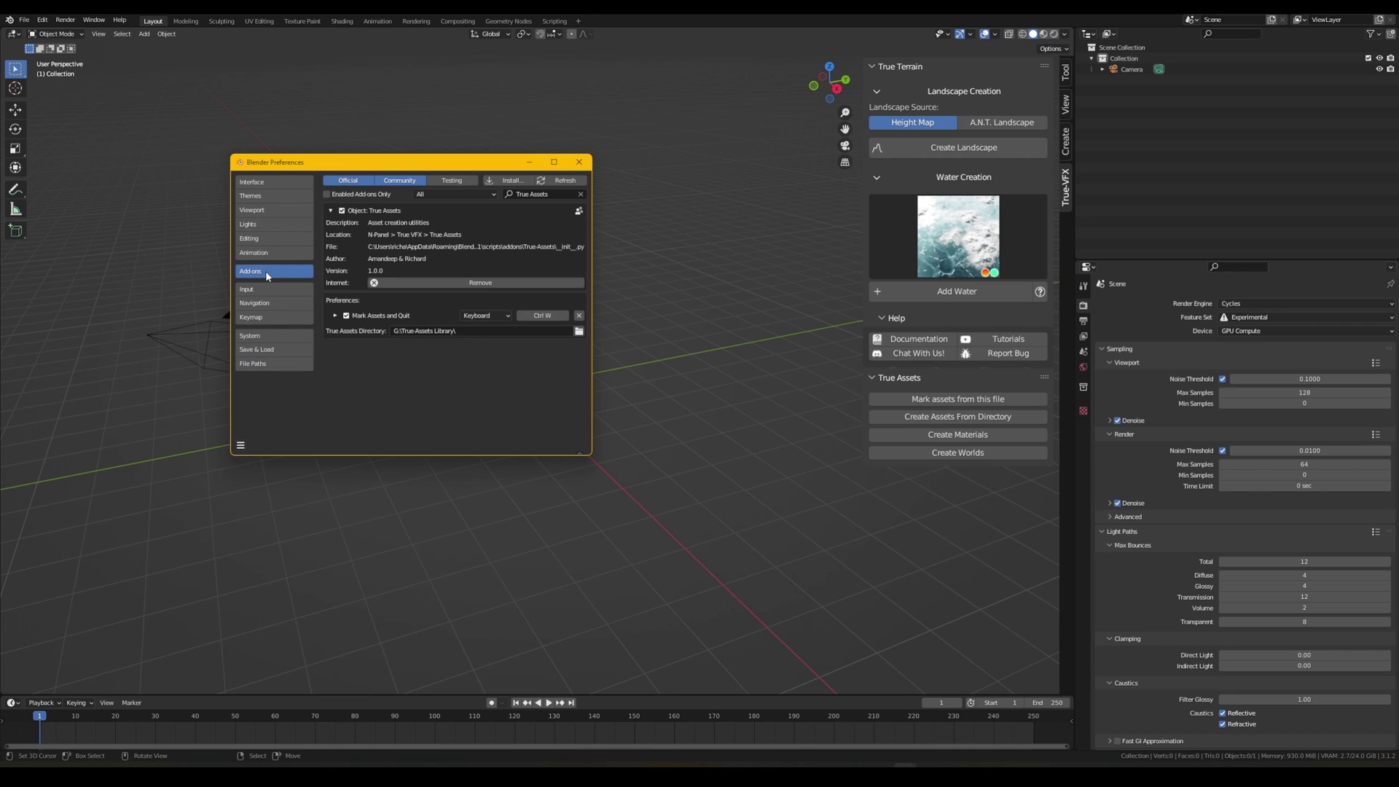
pyautogui.click(579, 332)
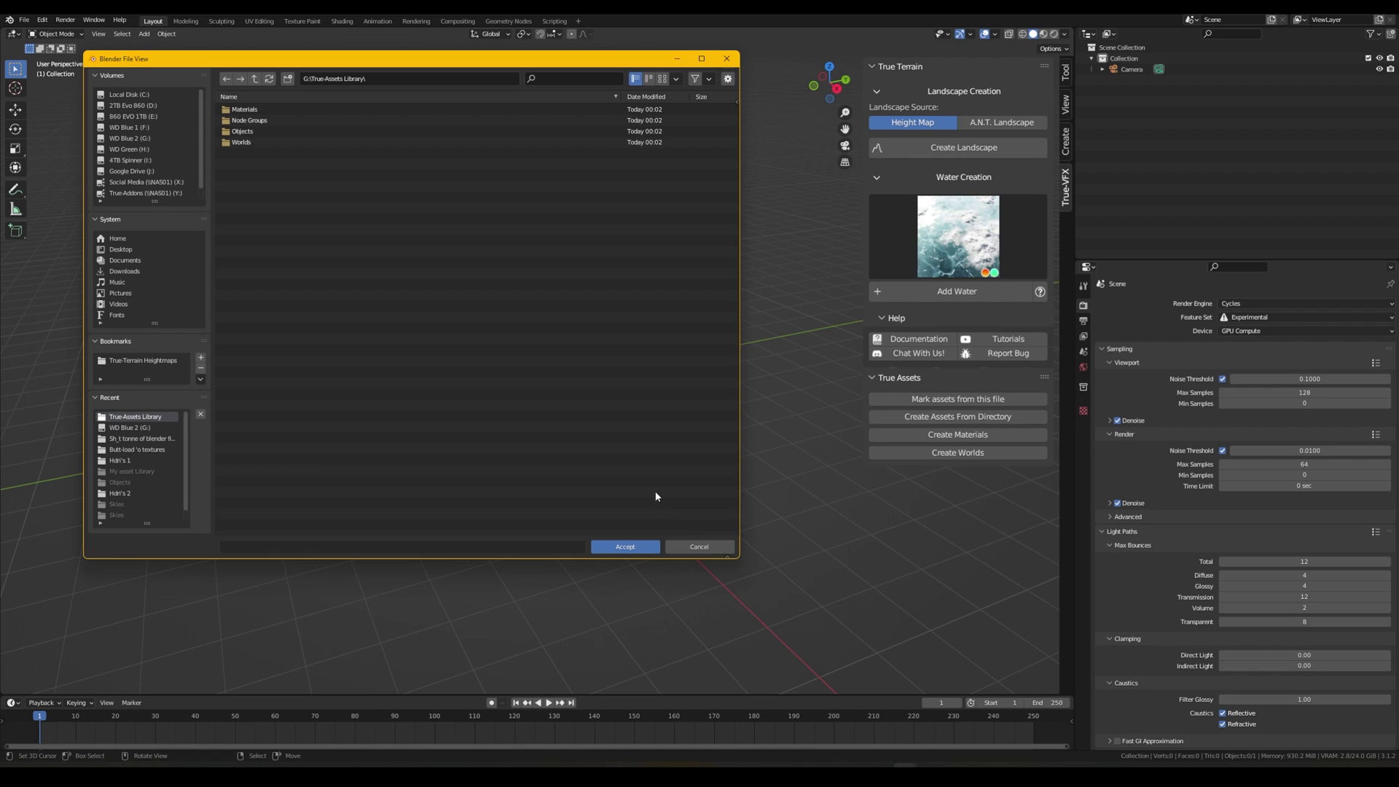
pyautogui.click(707, 548)
pyautogui.click(280, 364)
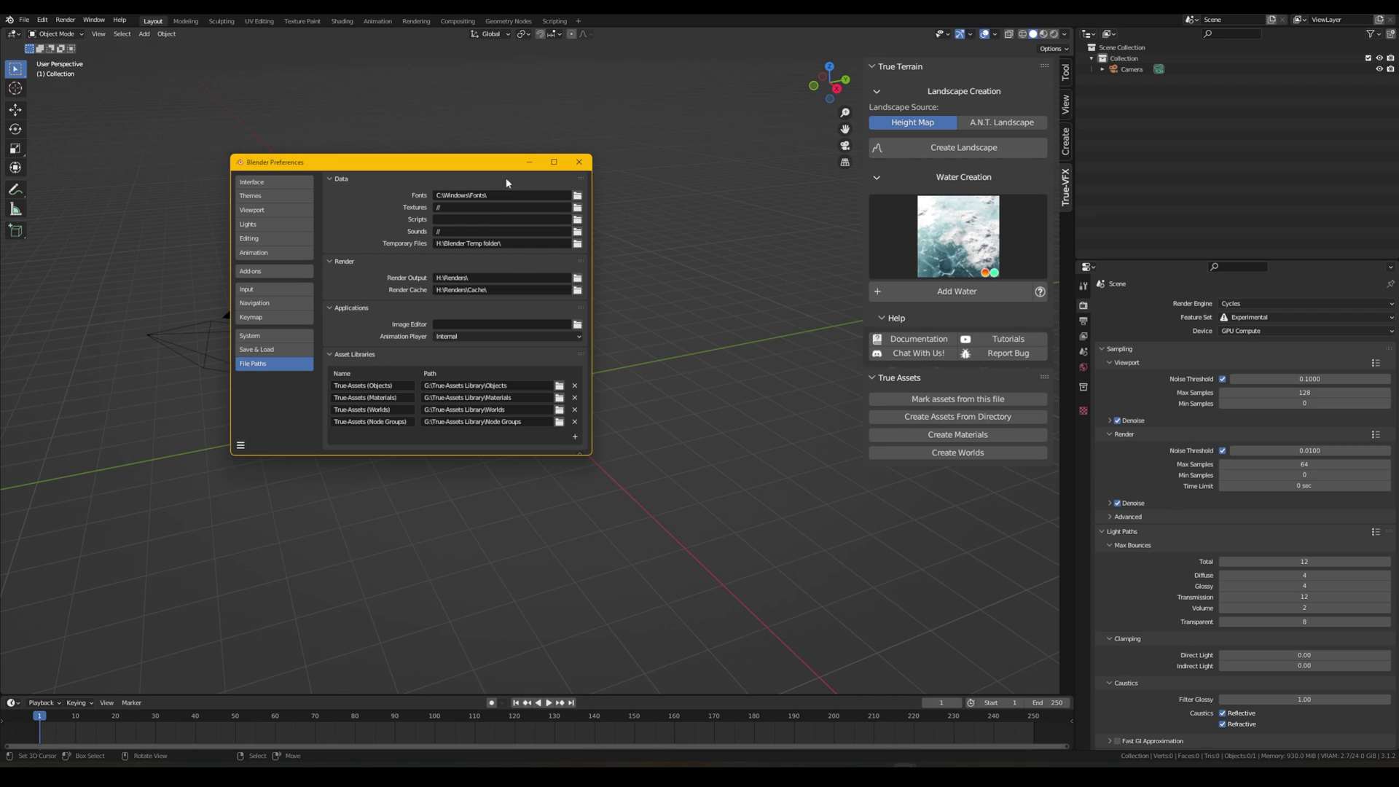
pyautogui.click(241, 440)
pyautogui.click(264, 418)
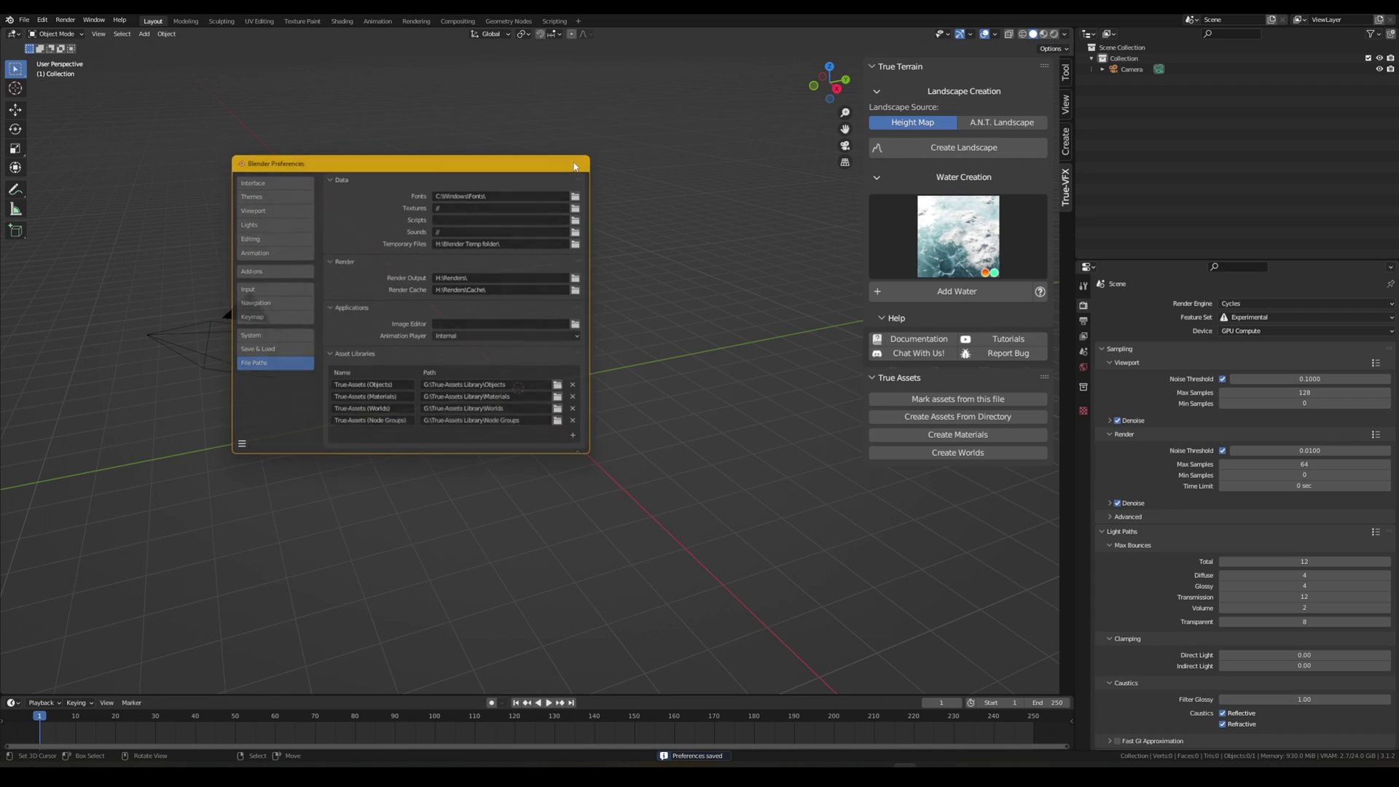
pyautogui.click(574, 165)
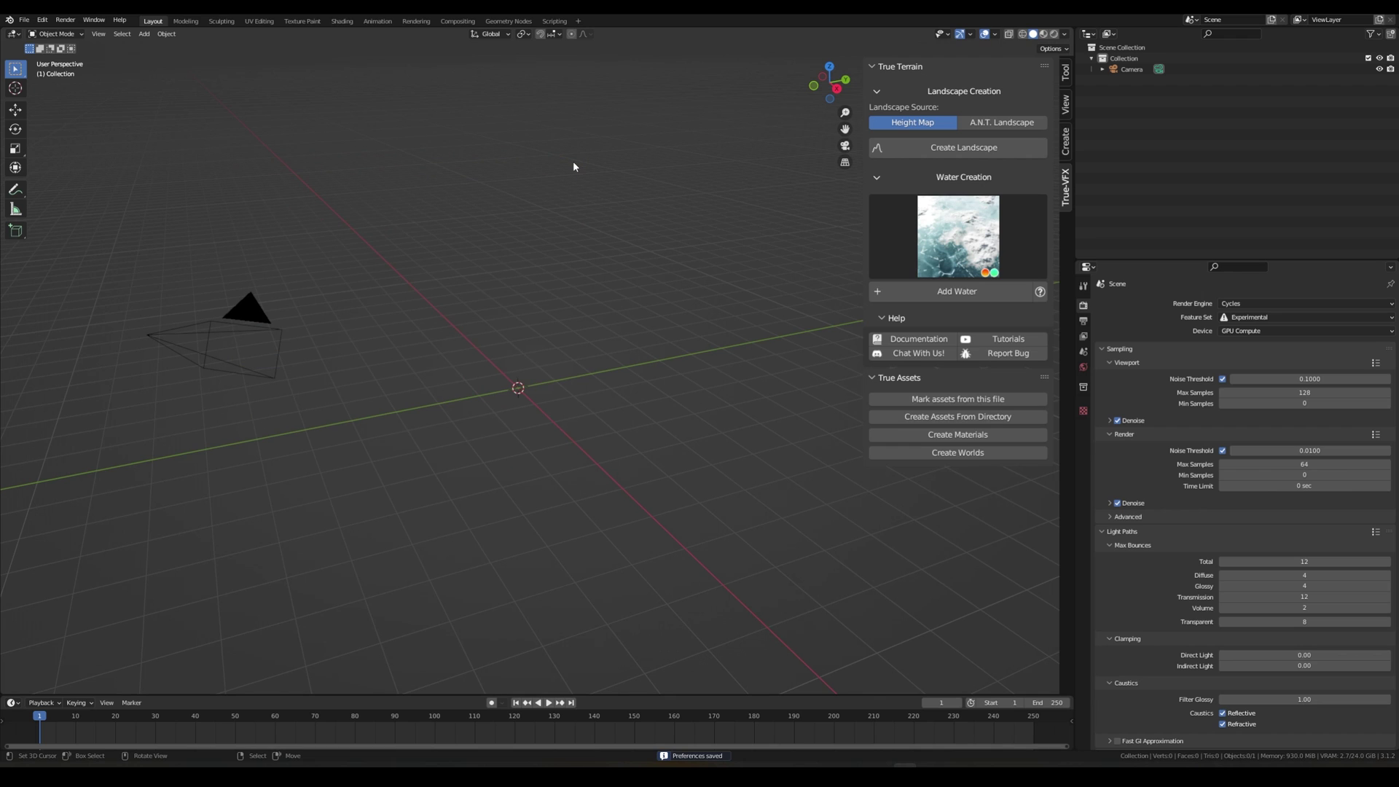
# - Change the properties area to an Asset Browser and widen it to roughly a third of the window
pyautogui.click(1088, 267)
pyautogui.click(1061, 333)
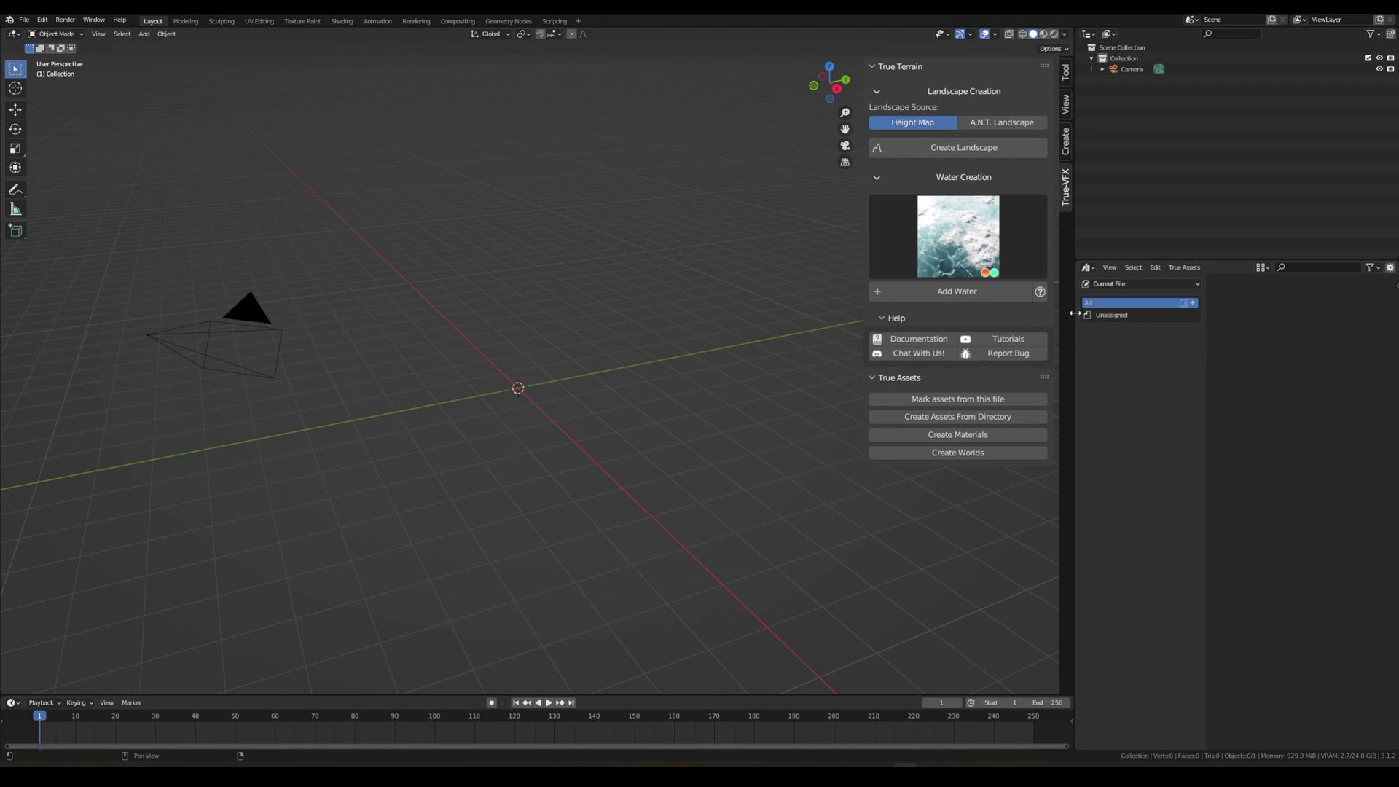
pyautogui.moveTo(1075, 313); pyautogui.dragTo(873, 314)
# - Look through the True-Assets Objects, Materials, Worlds and Node Groups libraries, returning to Objects
pyautogui.click(908, 284)
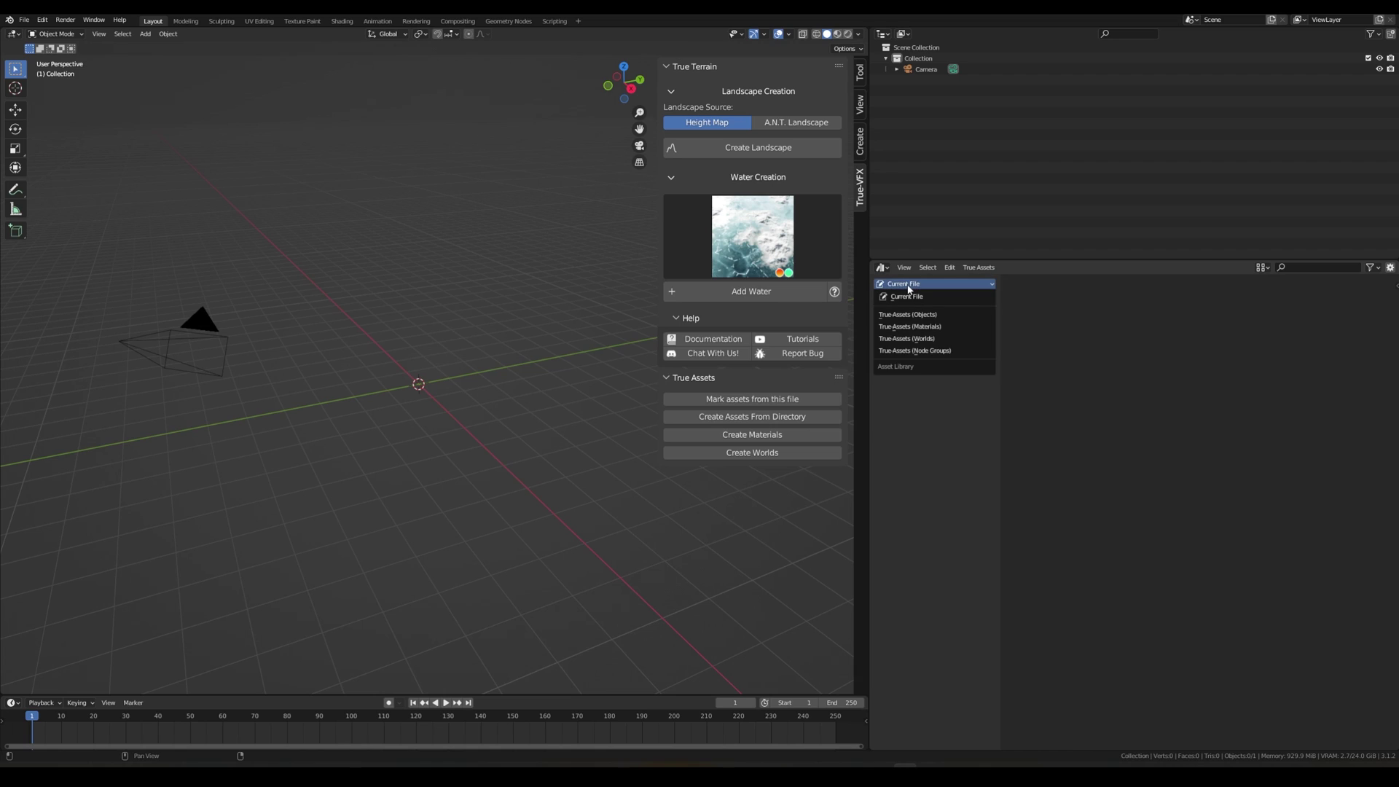
pyautogui.click(907, 284)
pyautogui.click(907, 284)
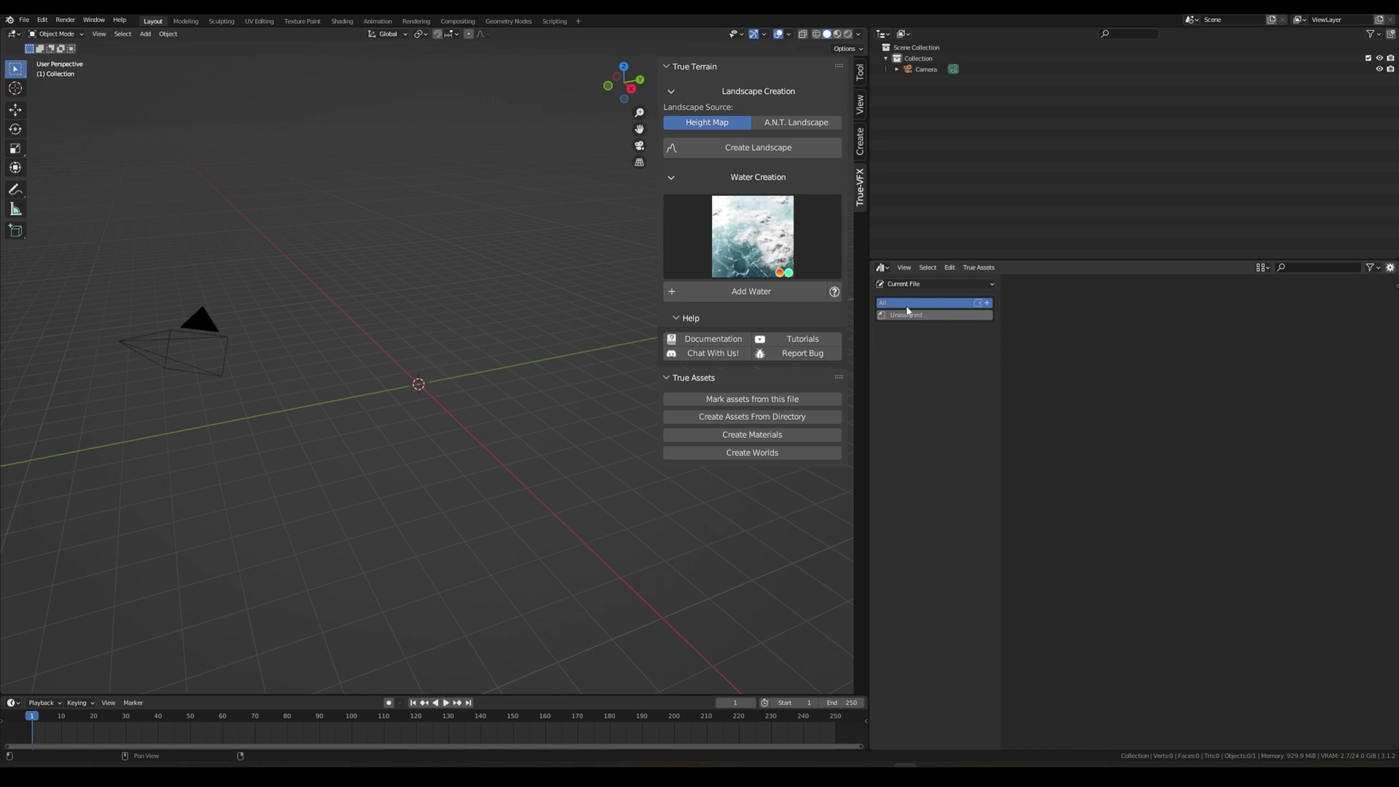
pyautogui.click(916, 284)
pyautogui.click(911, 314)
pyautogui.click(919, 286)
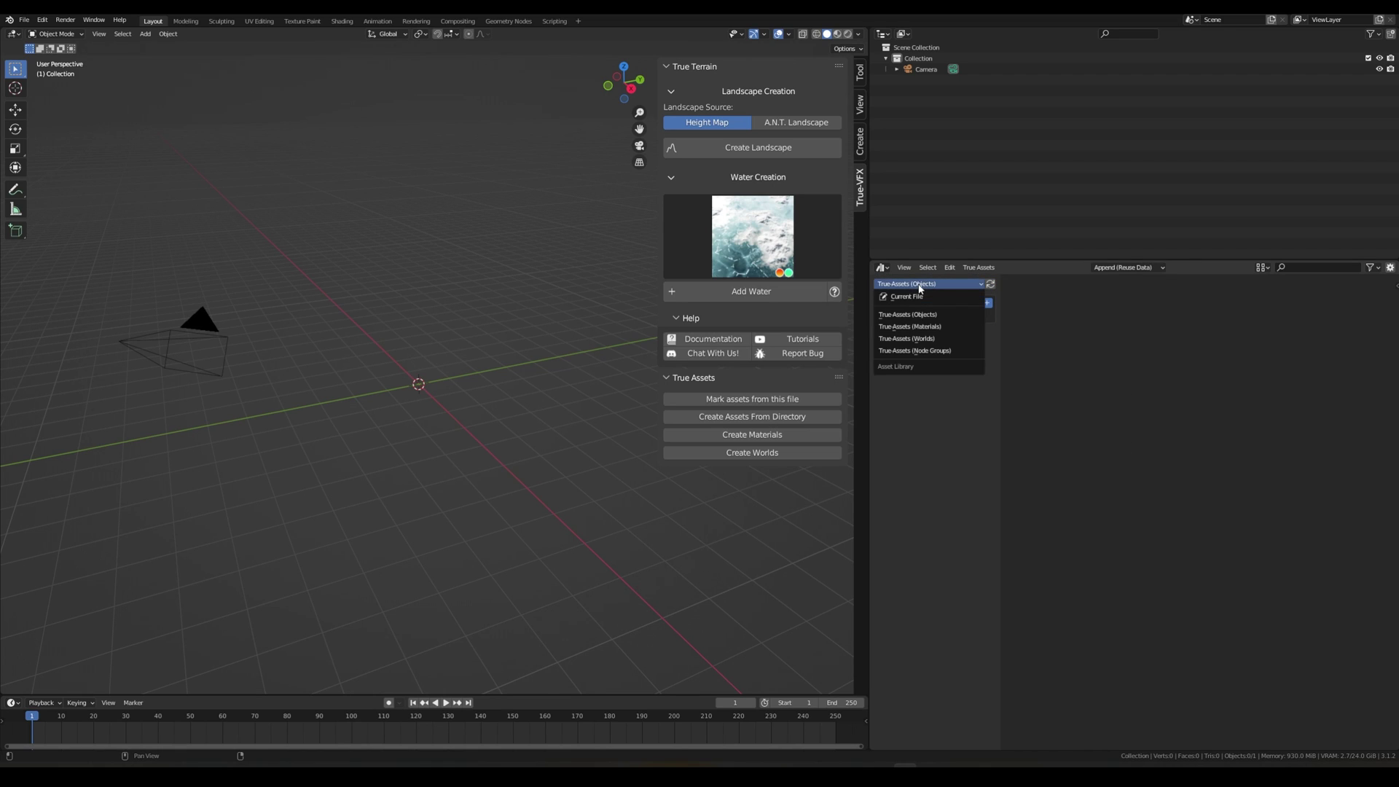
pyautogui.click(919, 326)
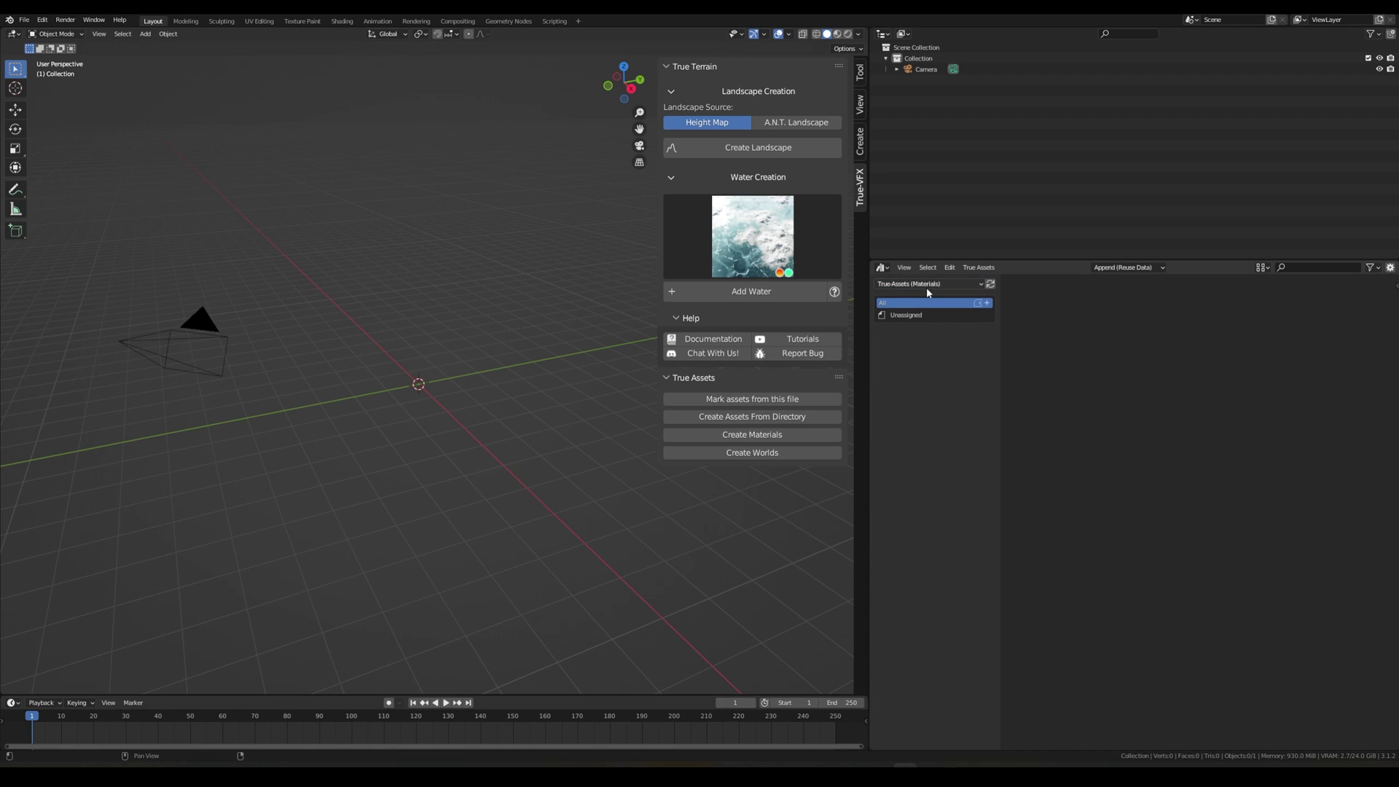
pyautogui.click(927, 284)
pyautogui.click(925, 338)
pyautogui.click(929, 284)
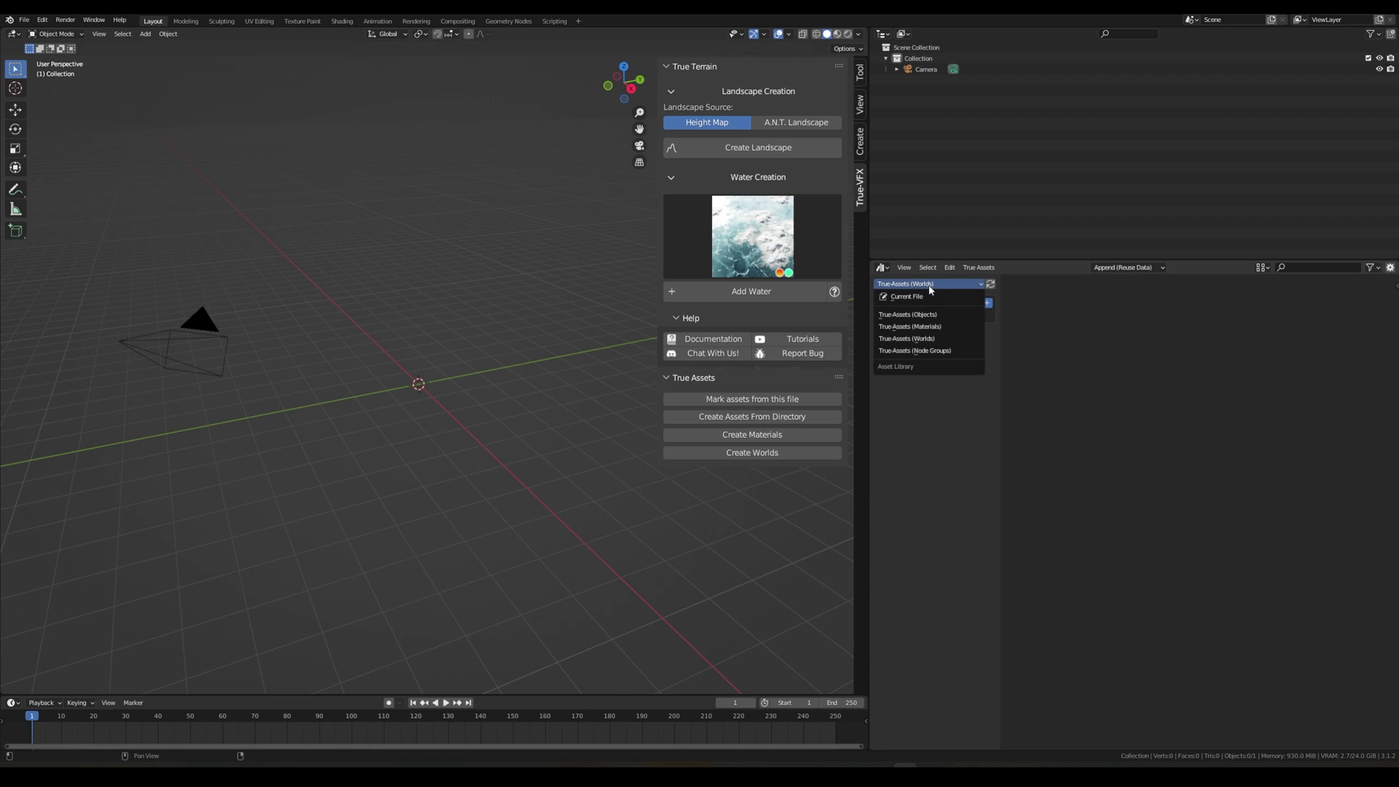
pyautogui.click(925, 350)
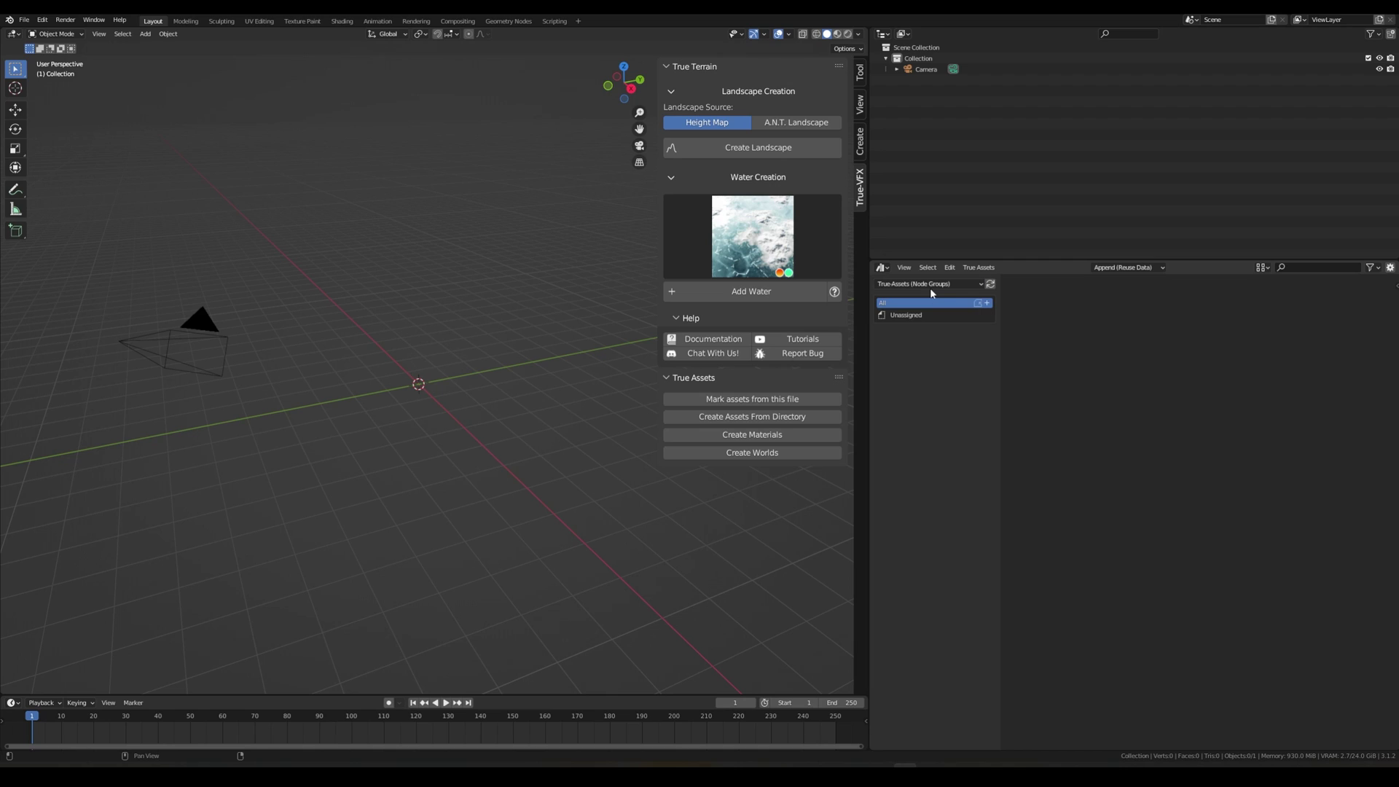
pyautogui.click(929, 286)
pyautogui.click(930, 317)
# - Create worlds marked as assets from all the HDR files in the G:\Textures and stuff\Hdri's 1 folder
pyautogui.click(754, 453)
pyautogui.click(410, 535)
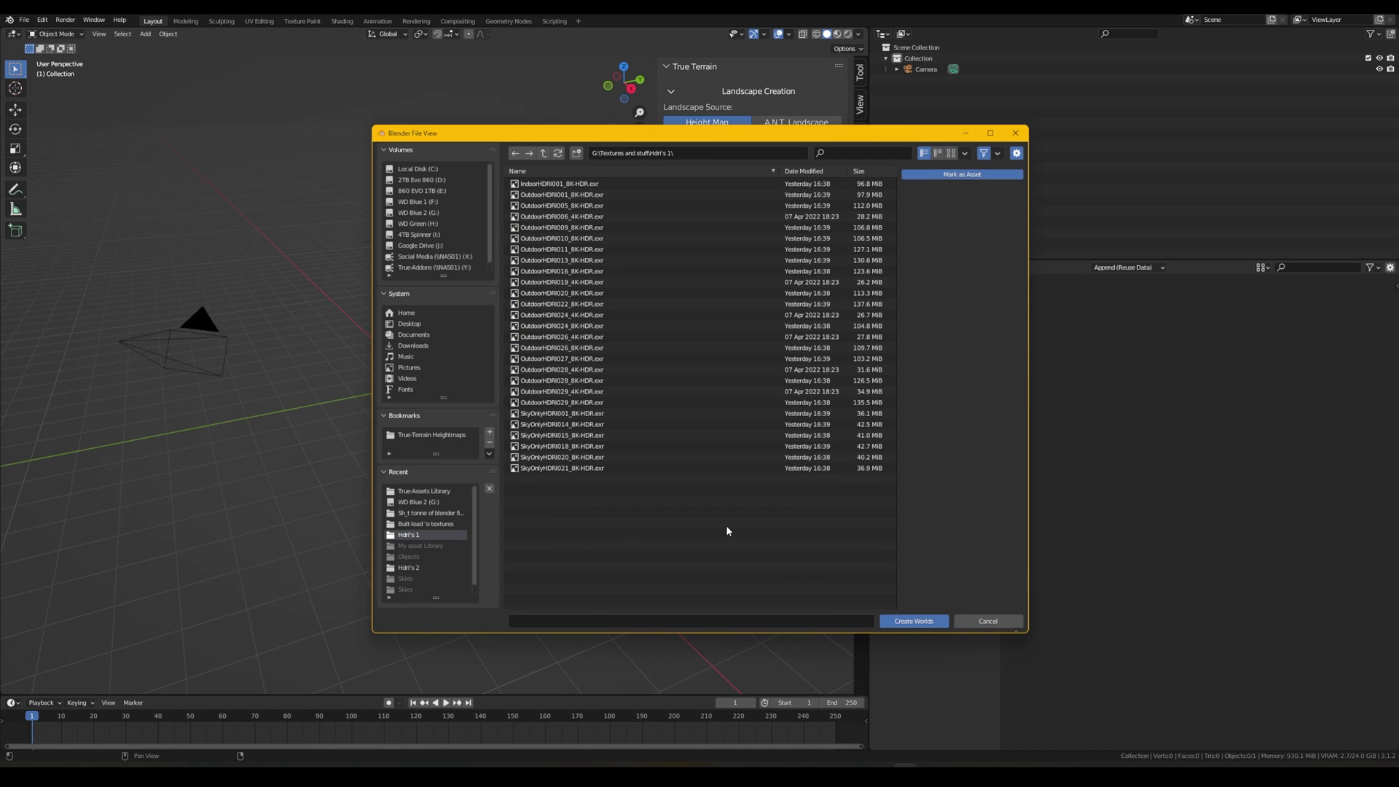
pyautogui.moveTo(675, 544); pyautogui.dragTo(564, 183)
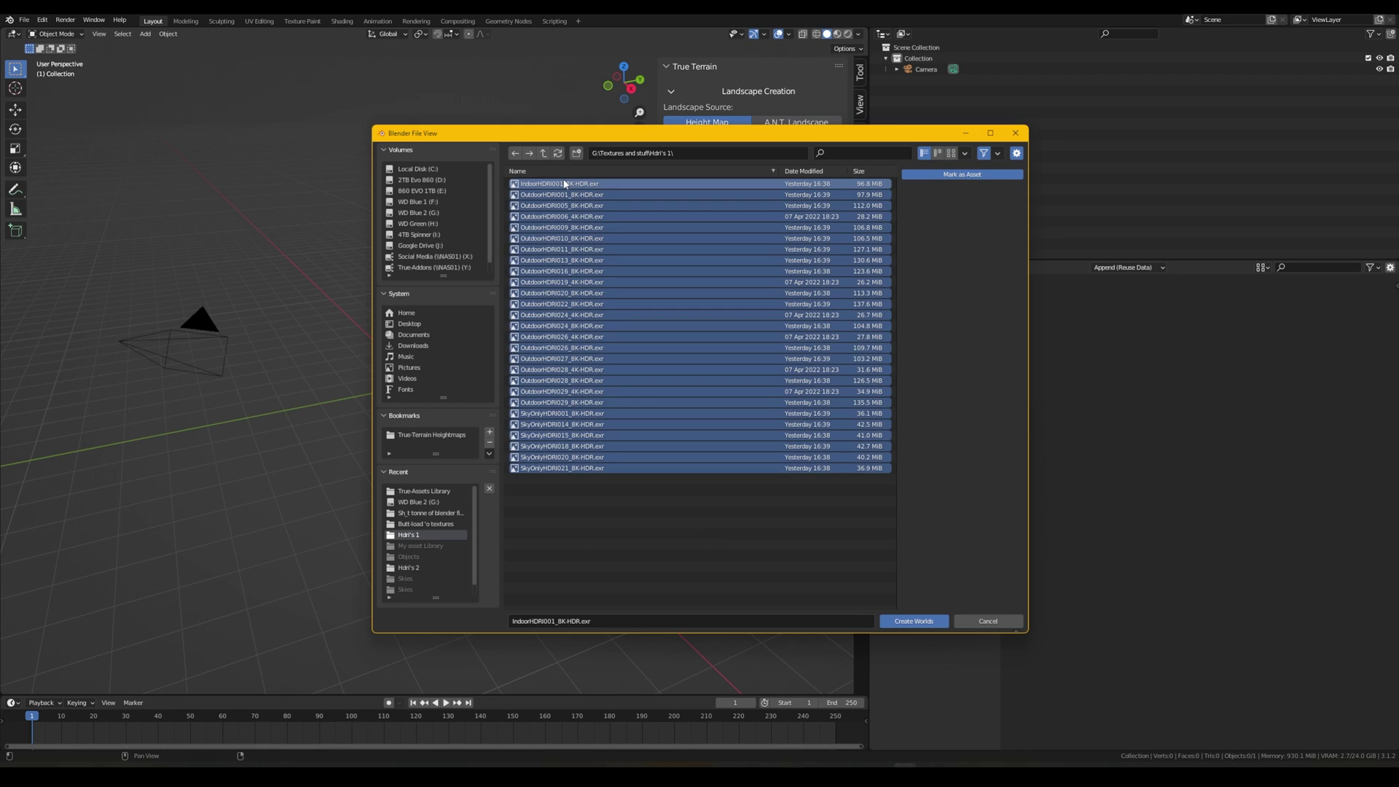
pyautogui.click(661, 539)
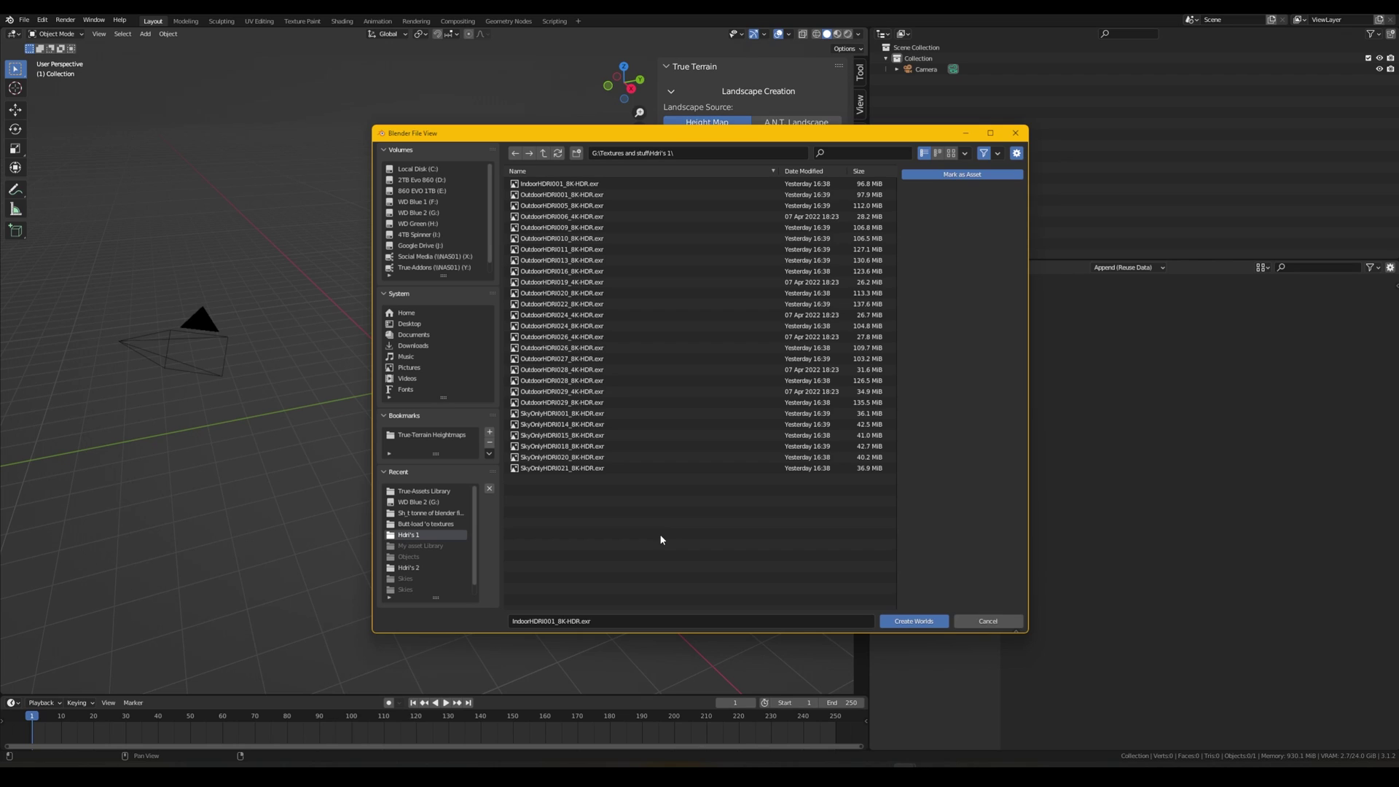
pyautogui.moveTo(688, 555); pyautogui.dragTo(546, 172)
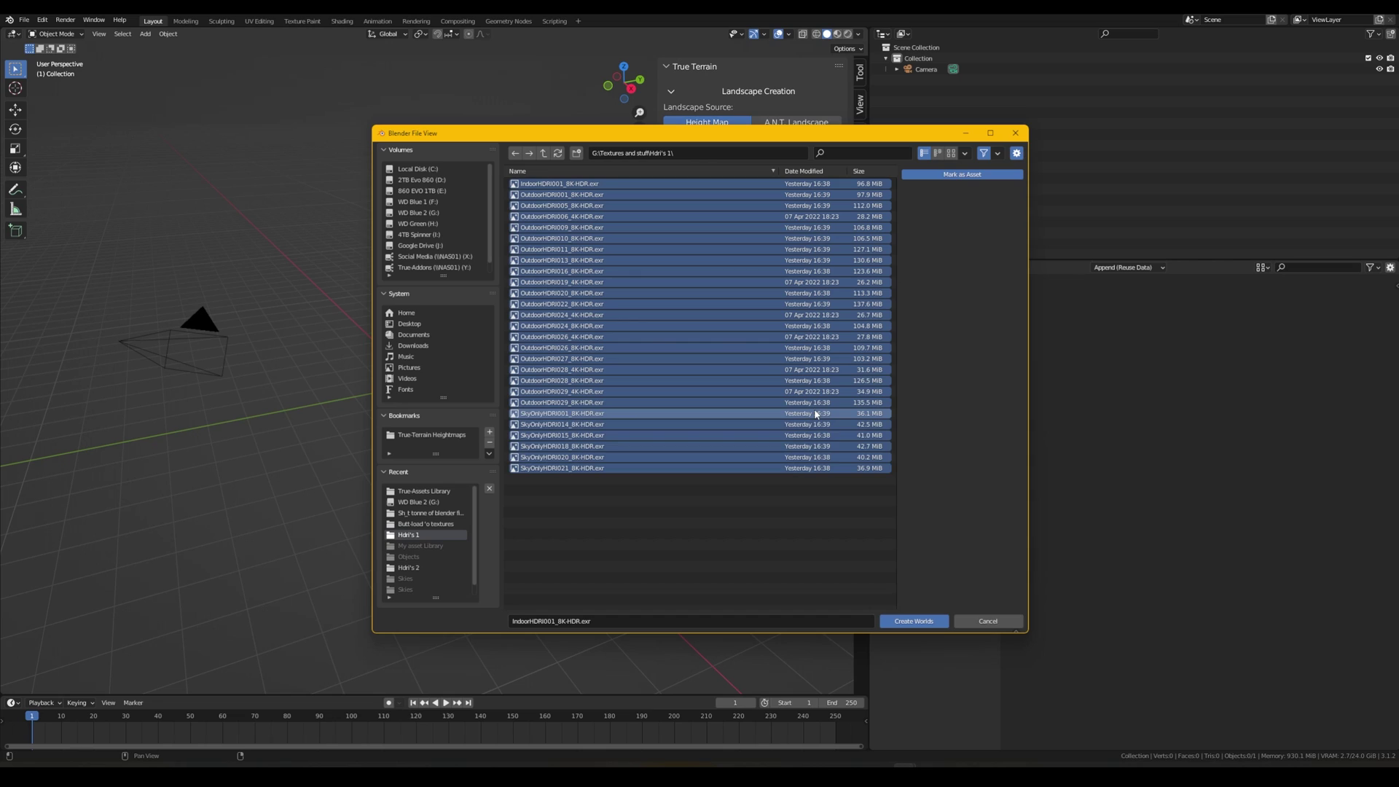
pyautogui.click(732, 521)
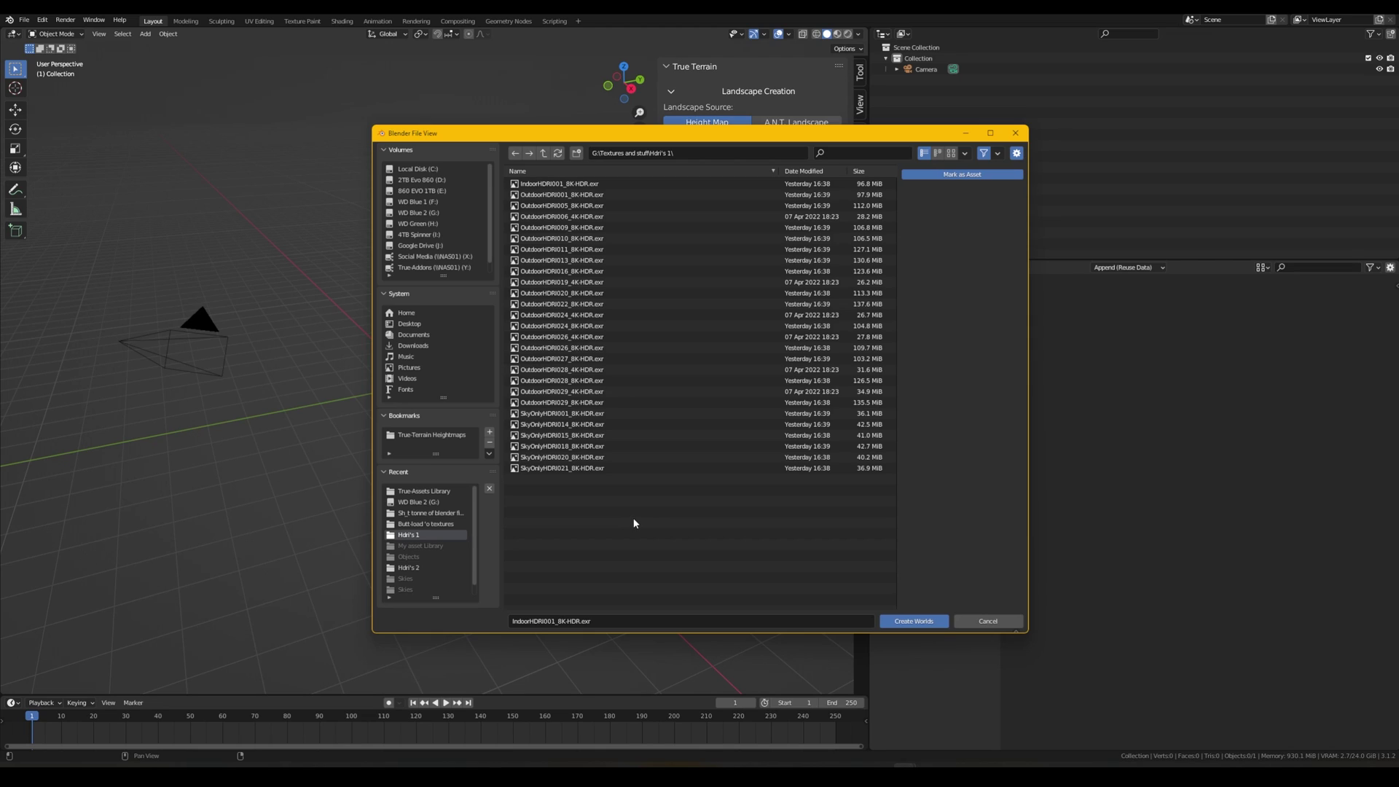
pyautogui.moveTo(634, 523); pyautogui.dragTo(644, 475)
pyautogui.moveTo(643, 578); pyautogui.dragTo(723, 518)
pyautogui.click(925, 622)
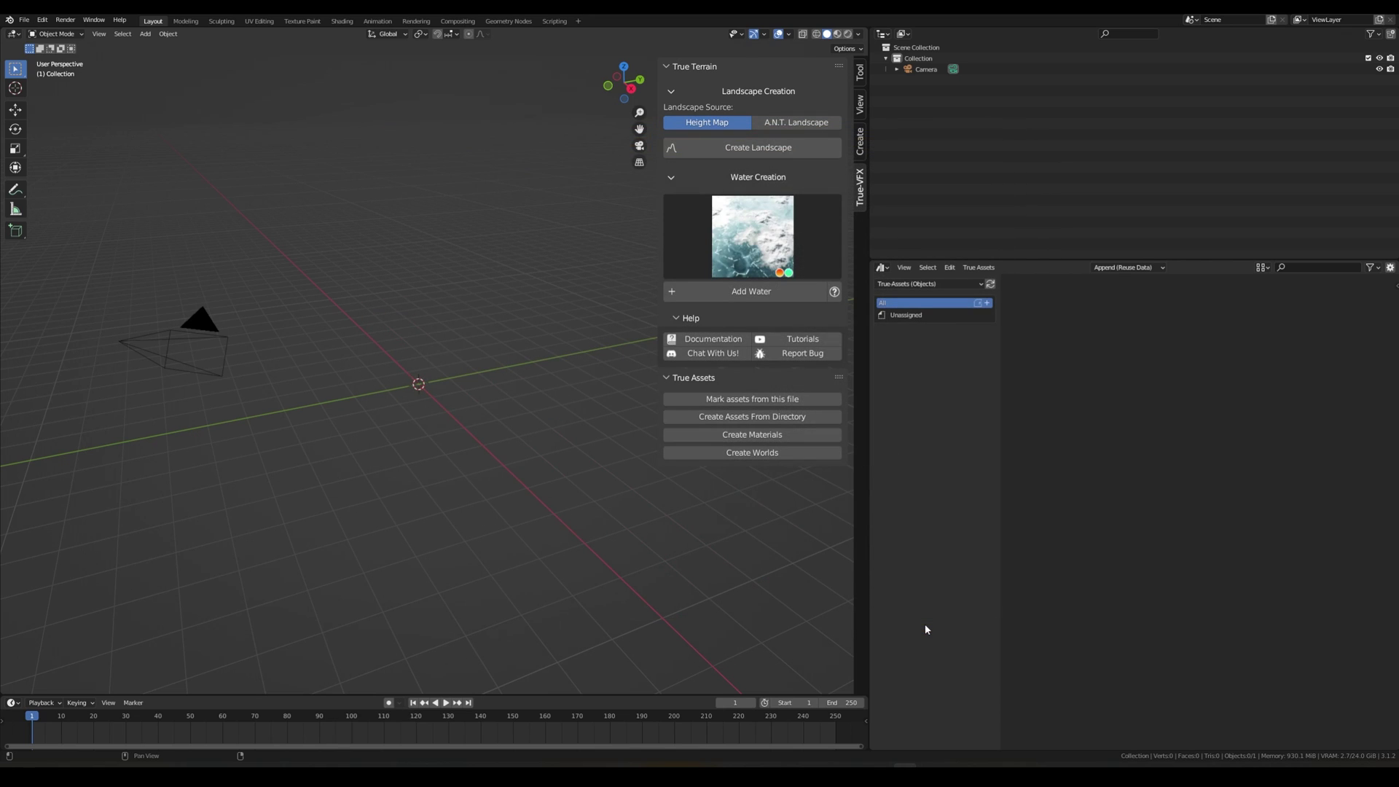
# - Refresh the asset library and display the True-Assets (Worlds) library in the Asset Browser
pyautogui.click(990, 283)
pyautogui.click(977, 287)
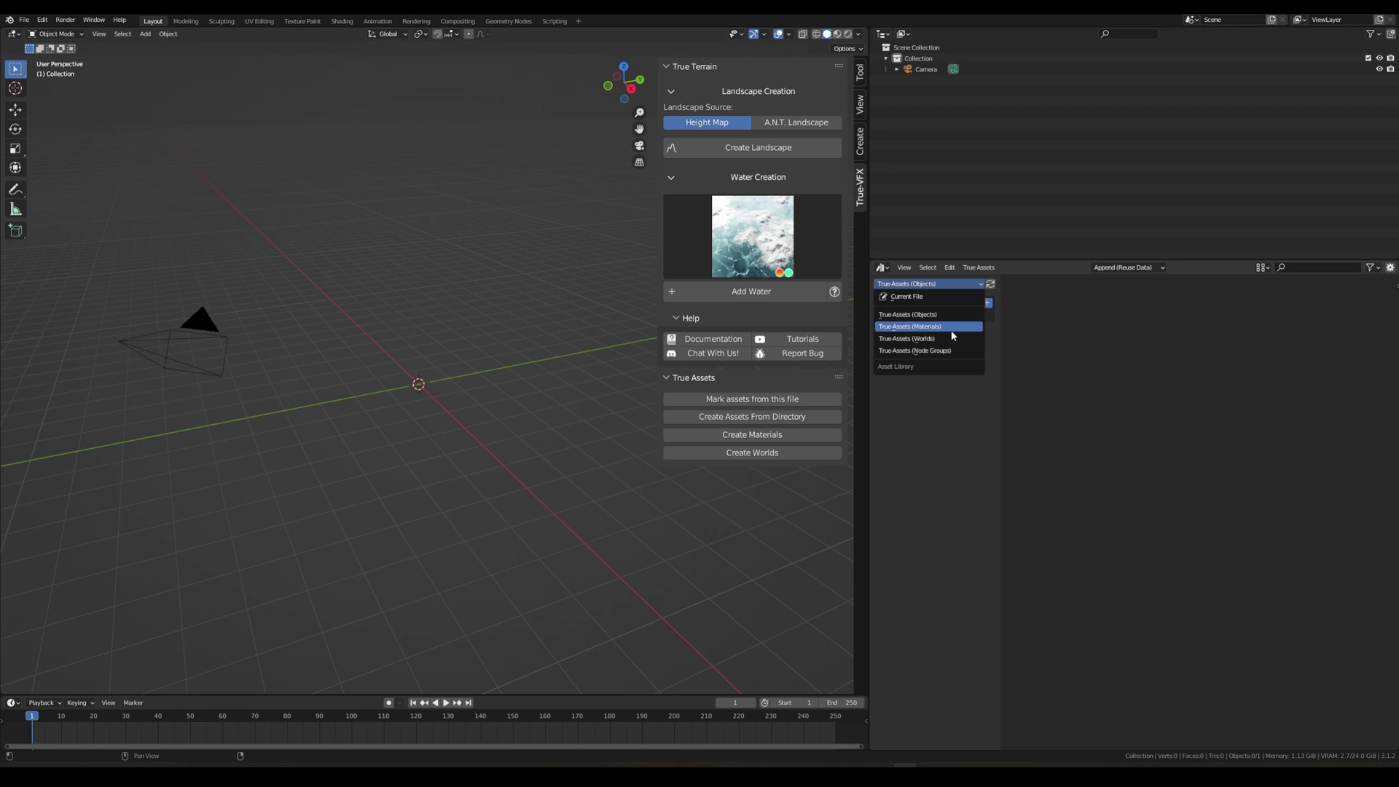
pyautogui.click(926, 338)
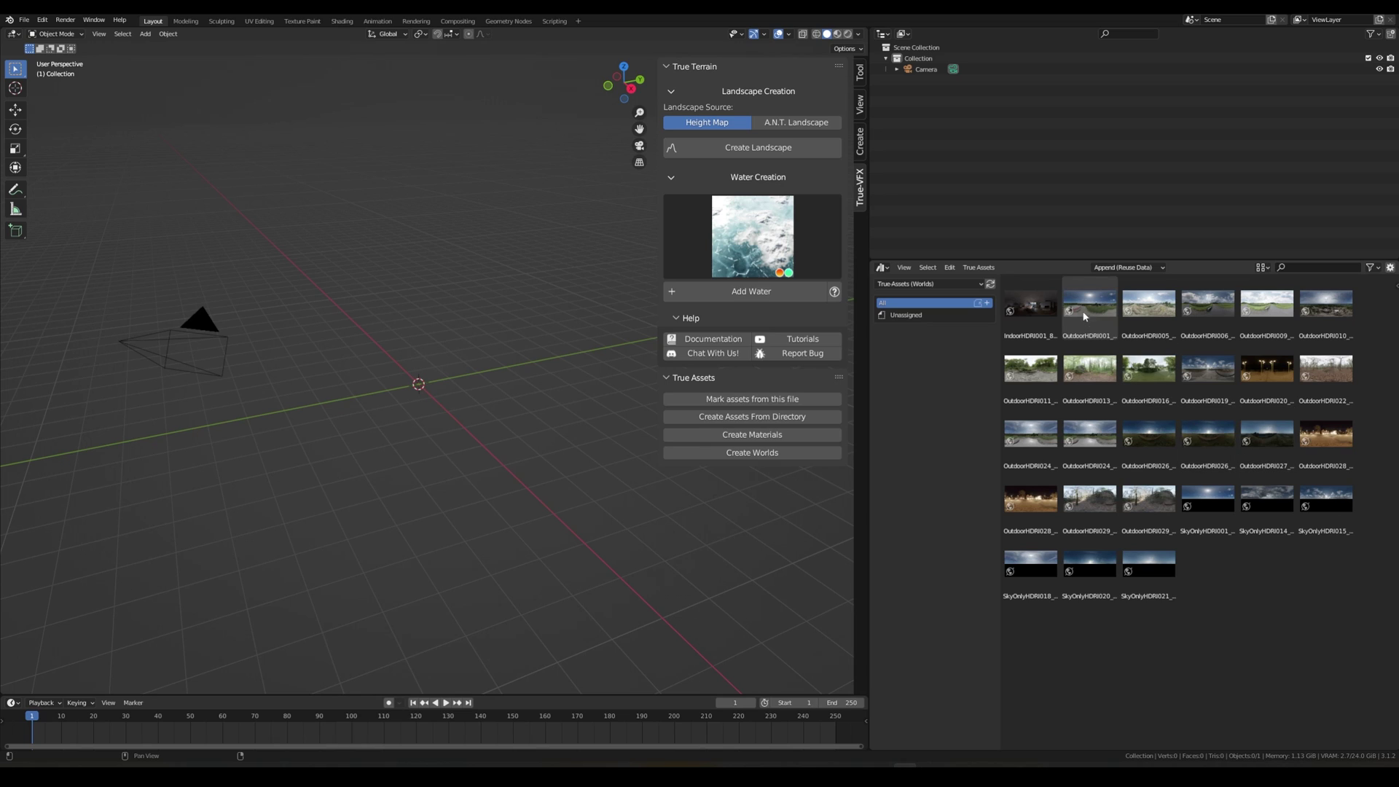
# - Split off a Properties editor above the Asset Browser and display the World properties in it
pyautogui.moveTo(885, 261); pyautogui.dragTo(880, 157)
pyautogui.click(881, 161)
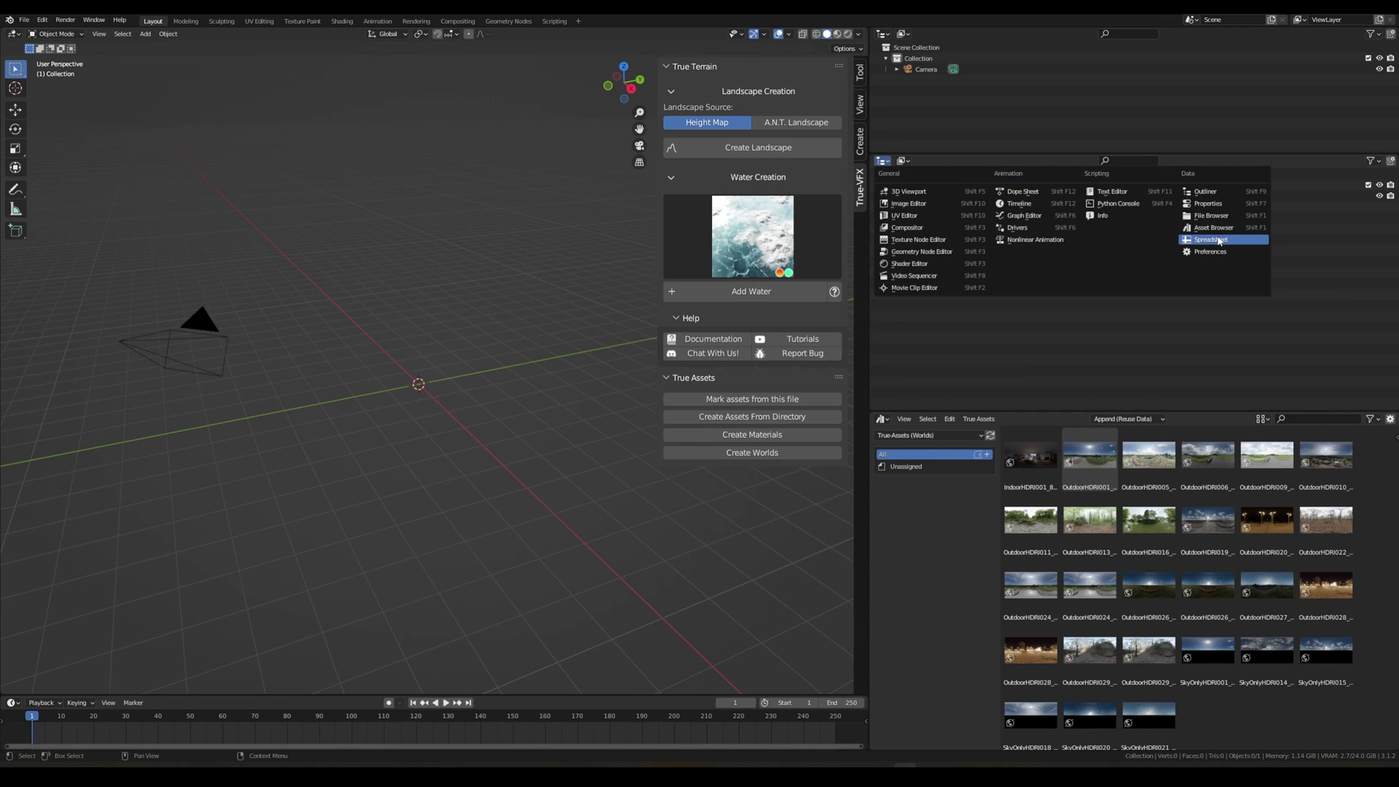
pyautogui.click(1207, 203)
pyautogui.click(878, 281)
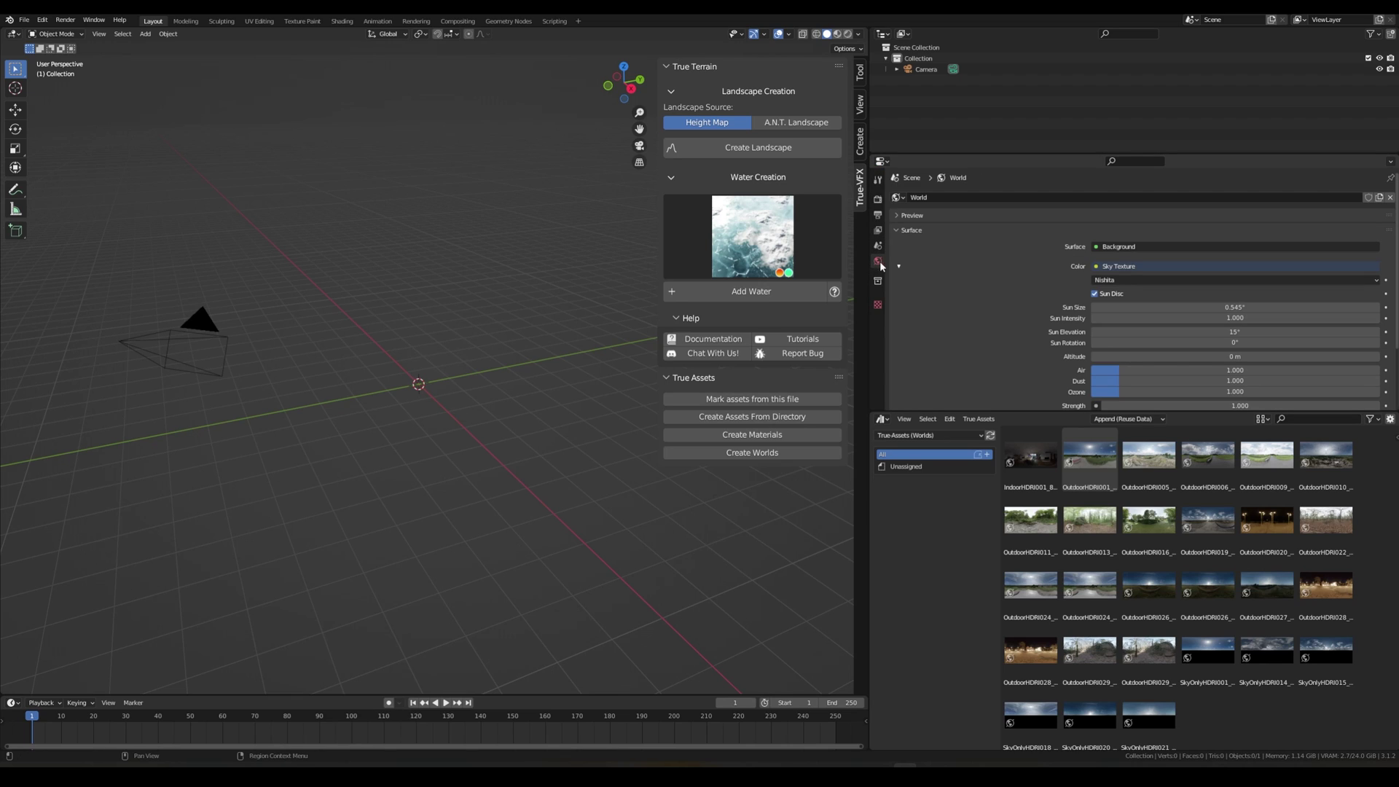
pyautogui.click(878, 261)
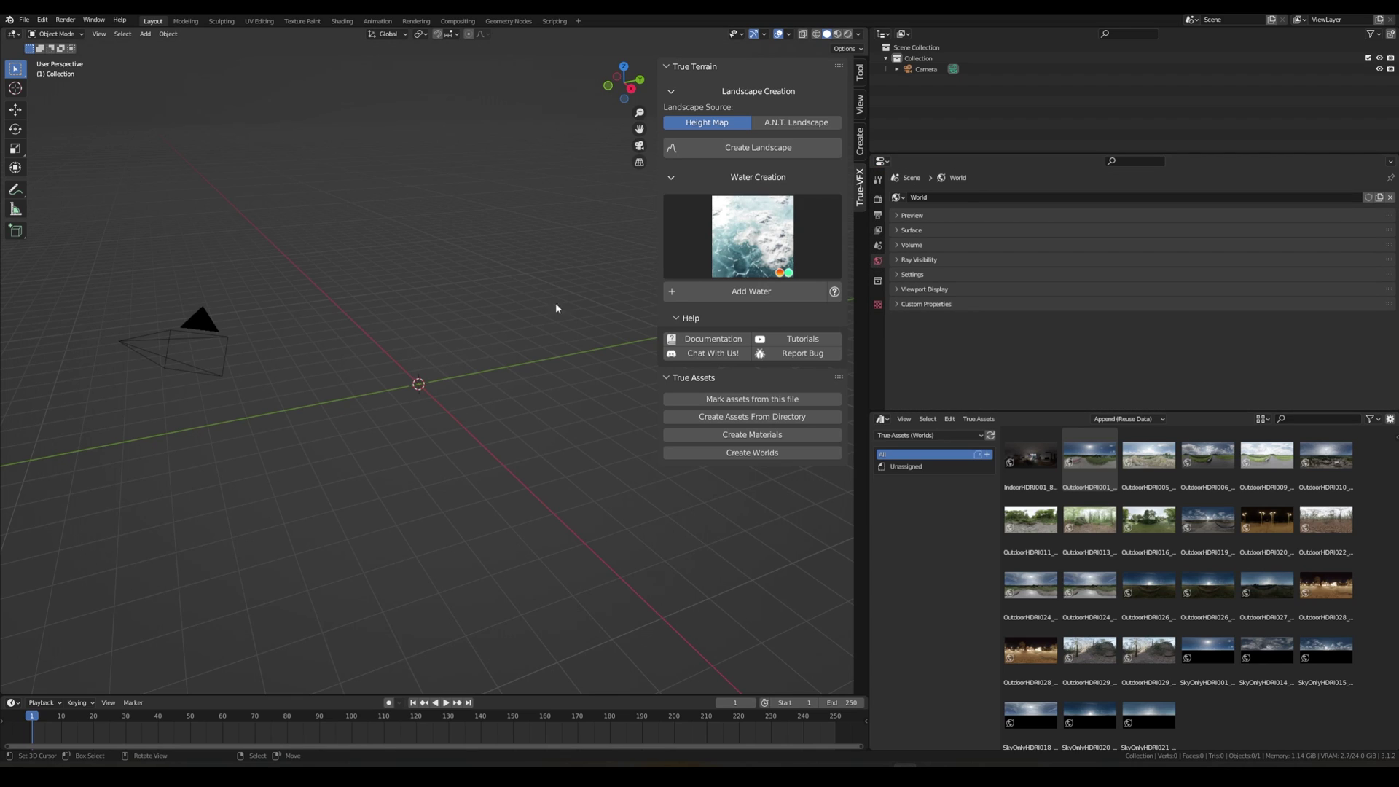
# - Switch the viewport to rendered shading, apply the OutdoorHDRI005 world asset to the scene and look around it
pyautogui.press('z')
pyautogui.click(443, 310)
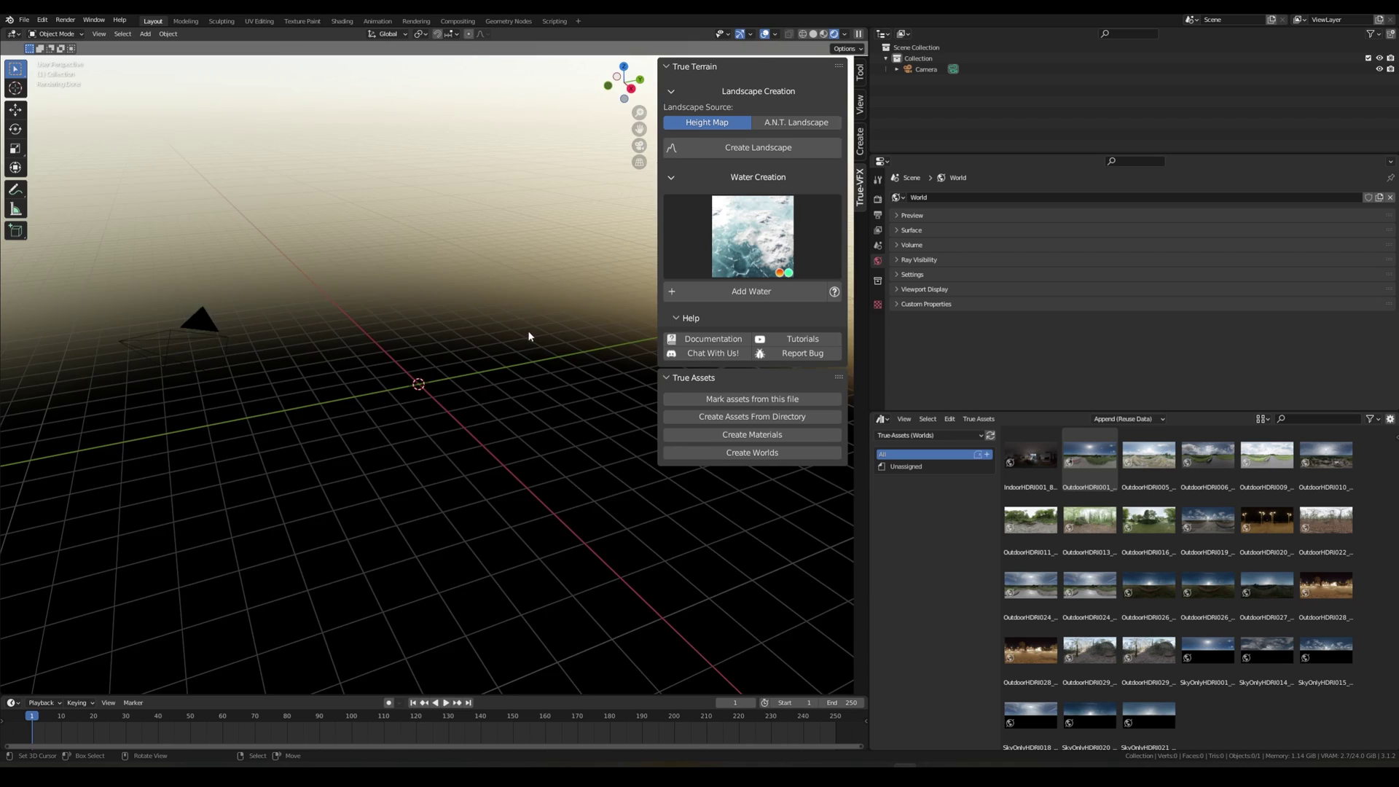
pyautogui.moveTo(529, 335); pyautogui.dragTo(499, 280, button='middle')
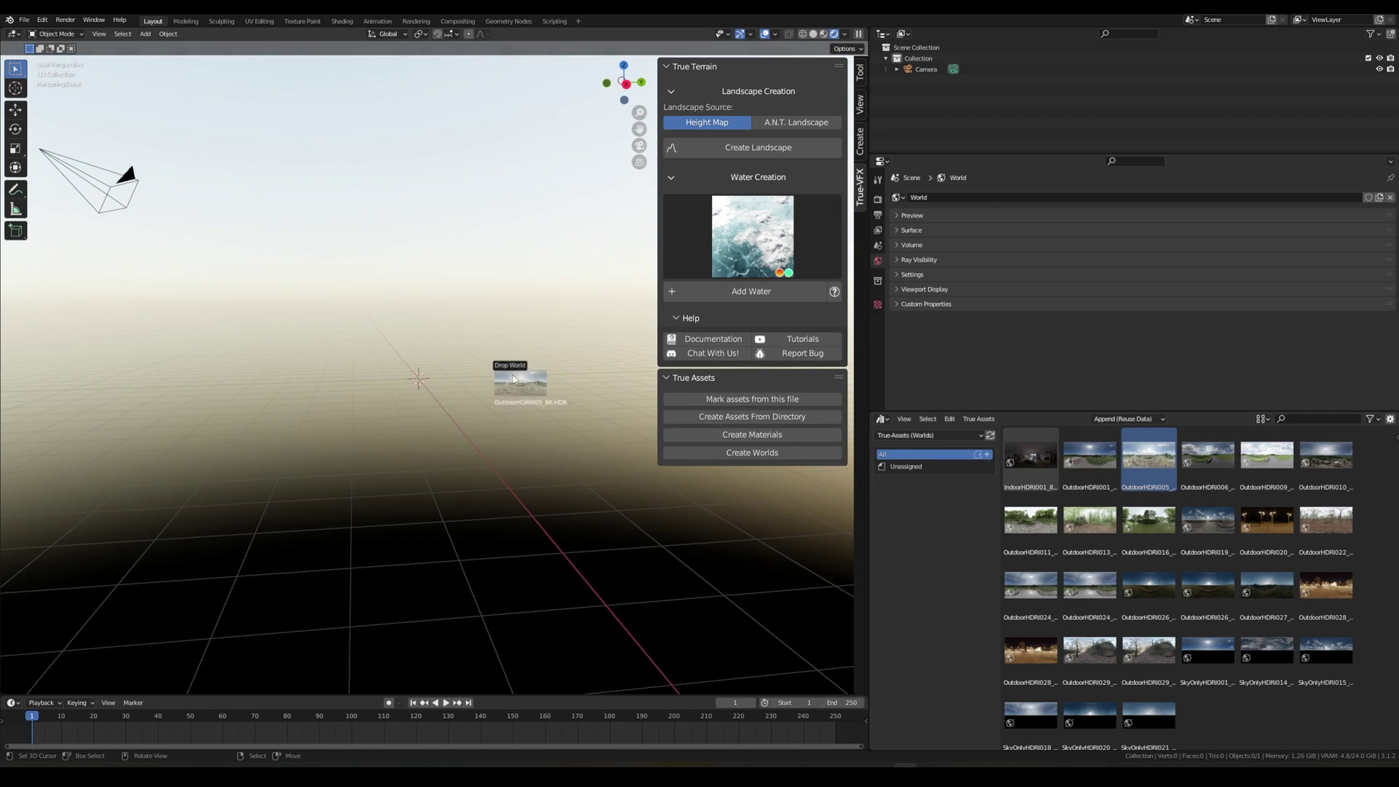
pyautogui.moveTo(514, 379); pyautogui.dragTo(514, 379)
pyautogui.moveTo(514, 379); pyautogui.dragTo(583, 407, button='middle')
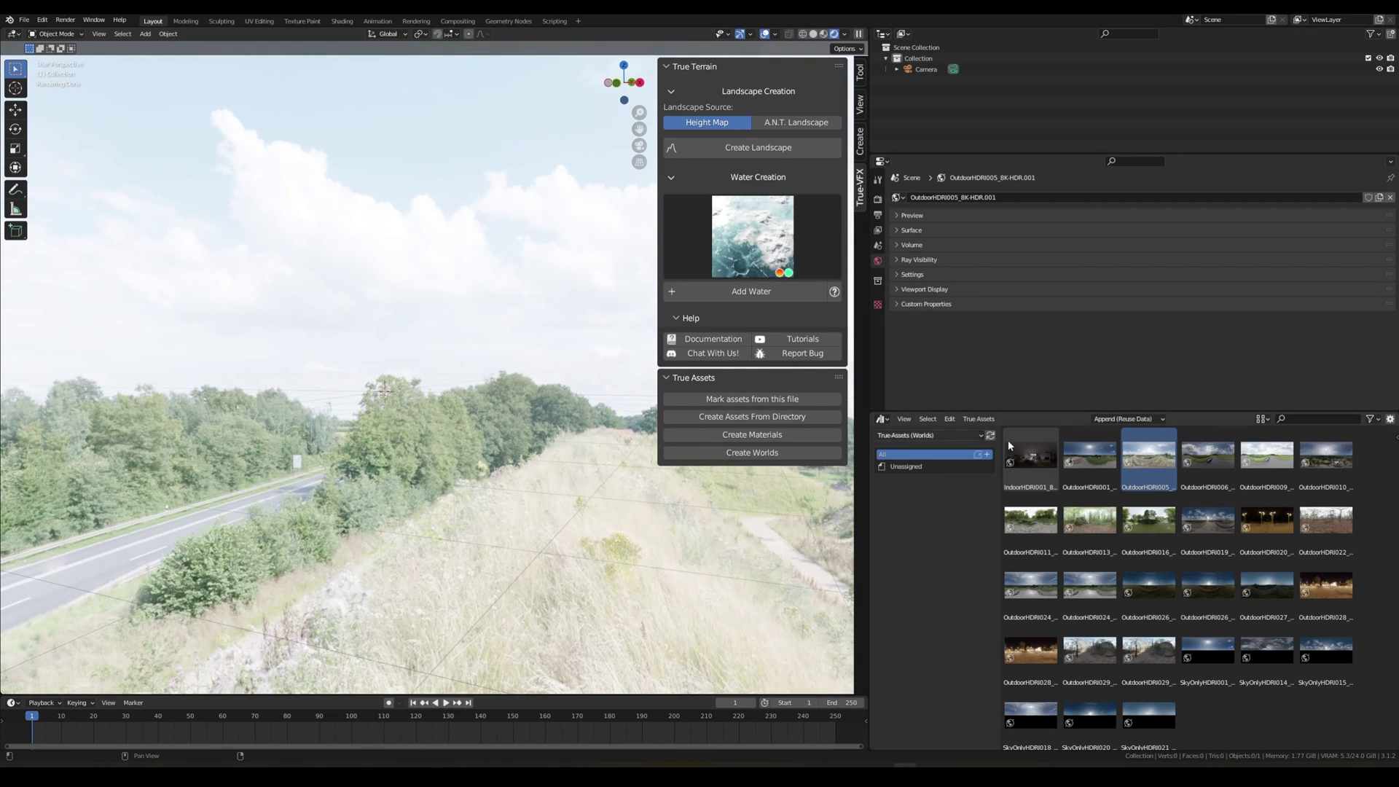
# - Replace the scene world with the OutdoorHDRI001 asset and finally with the OutdoorHDRI009 asset
pyautogui.moveTo(1090, 456); pyautogui.dragTo(565, 338)
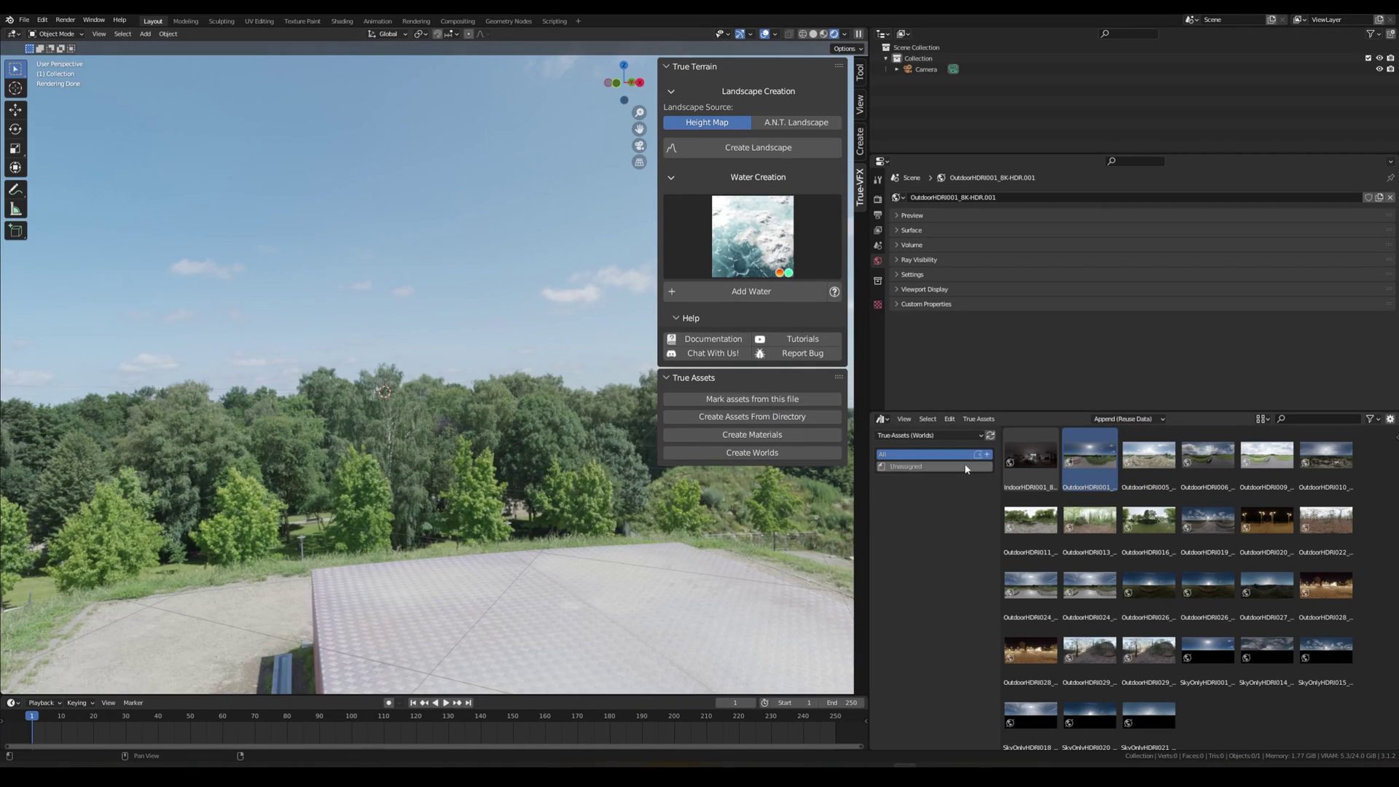
pyautogui.moveTo(1267, 455); pyautogui.dragTo(367, 395)
pyautogui.moveTo(533, 451); pyautogui.dragTo(715, 444, button='middle')
# - Expand the world's Surface settings, review the HDRI controls, and return the viewport to solid shading
pyautogui.click(911, 229)
pyautogui.scroll(-5, 1061, 277)
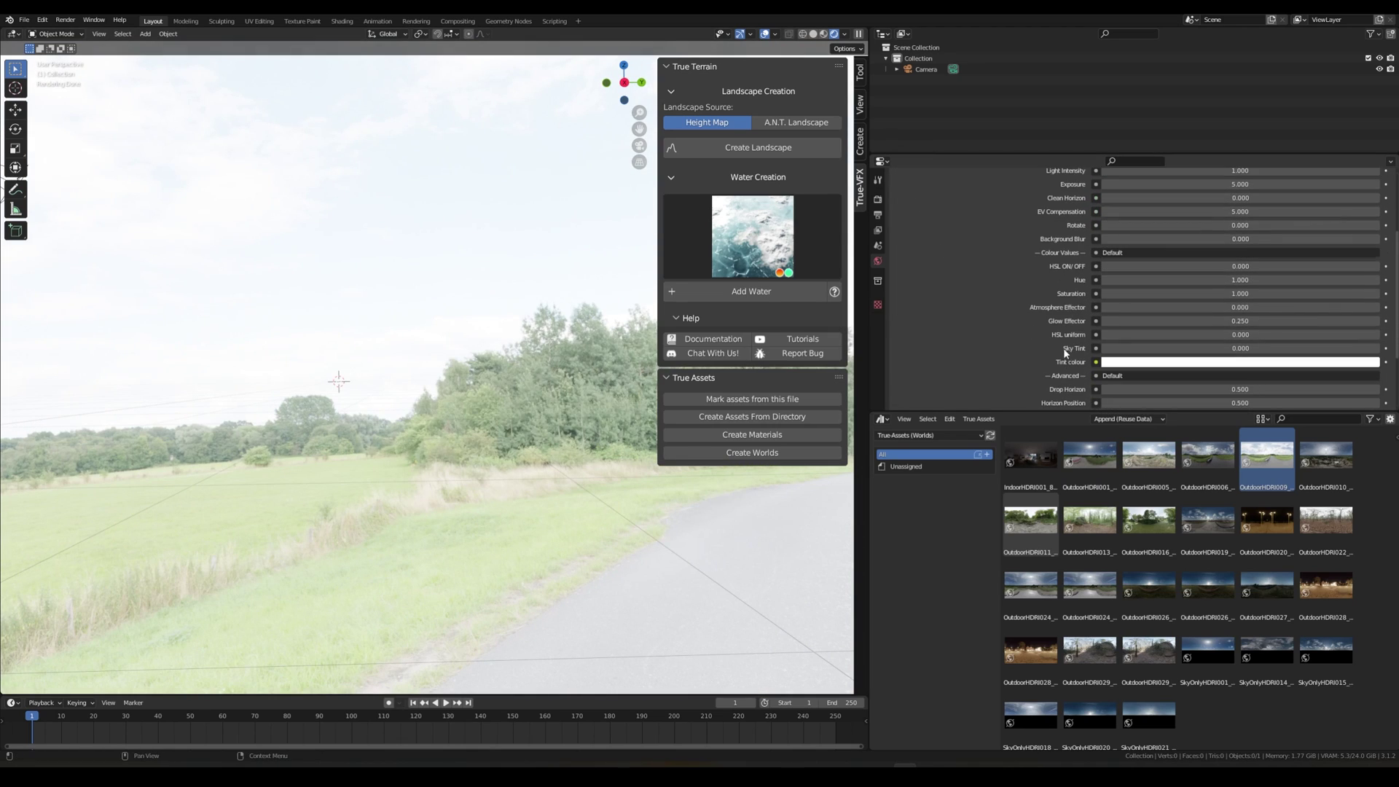
pyautogui.scroll(-3, 1064, 347)
pyautogui.scroll(7, 1065, 355)
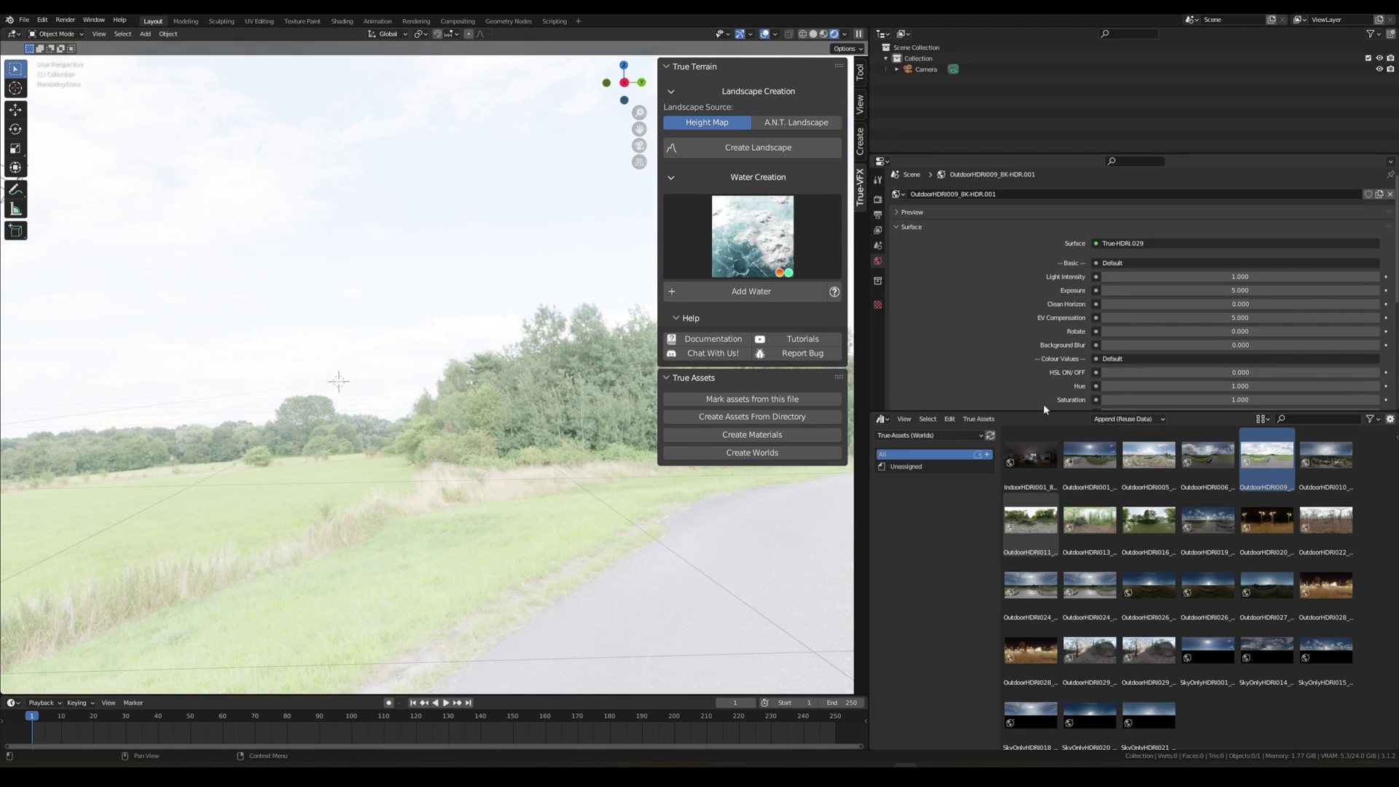
pyautogui.scroll(-1, 1137, 590)
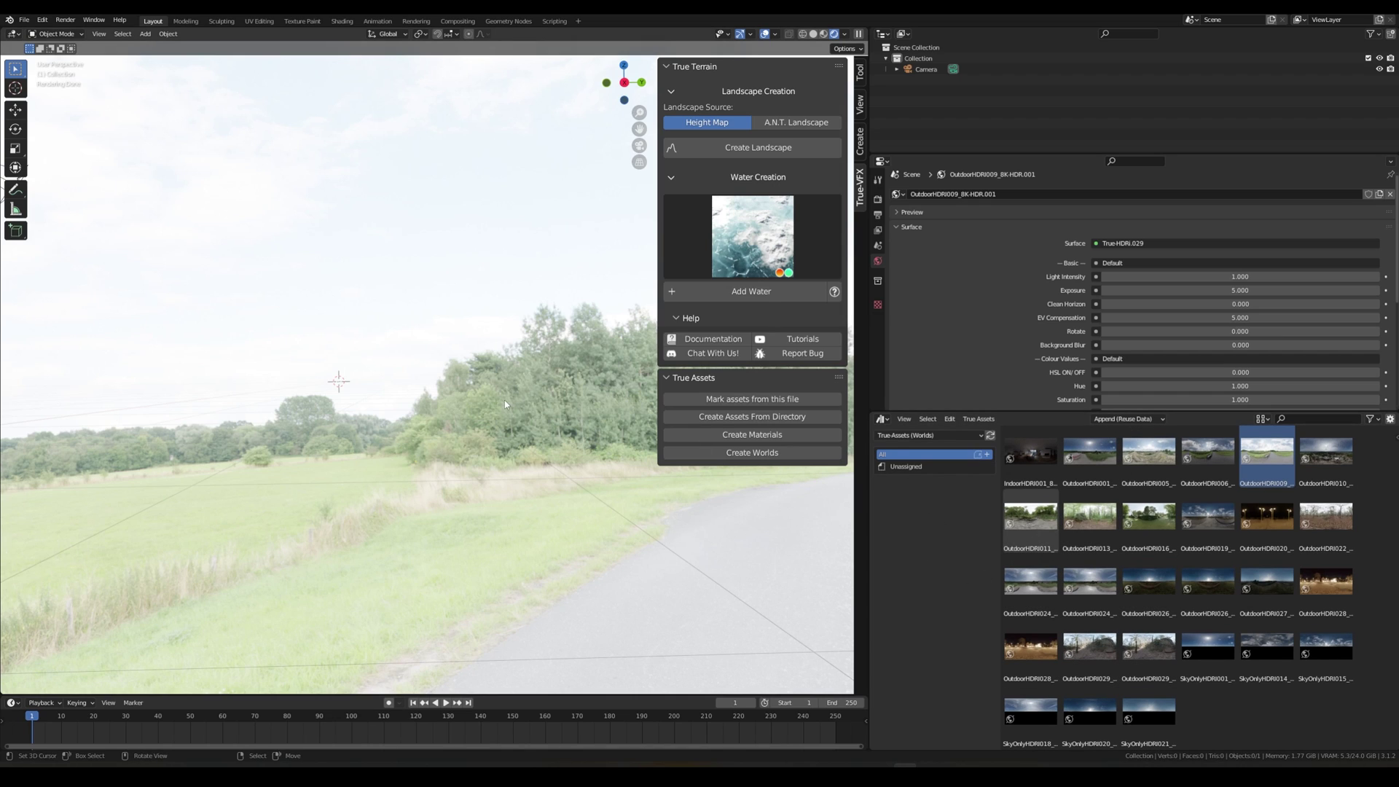
pyautogui.press('z')
pyautogui.click(583, 403)
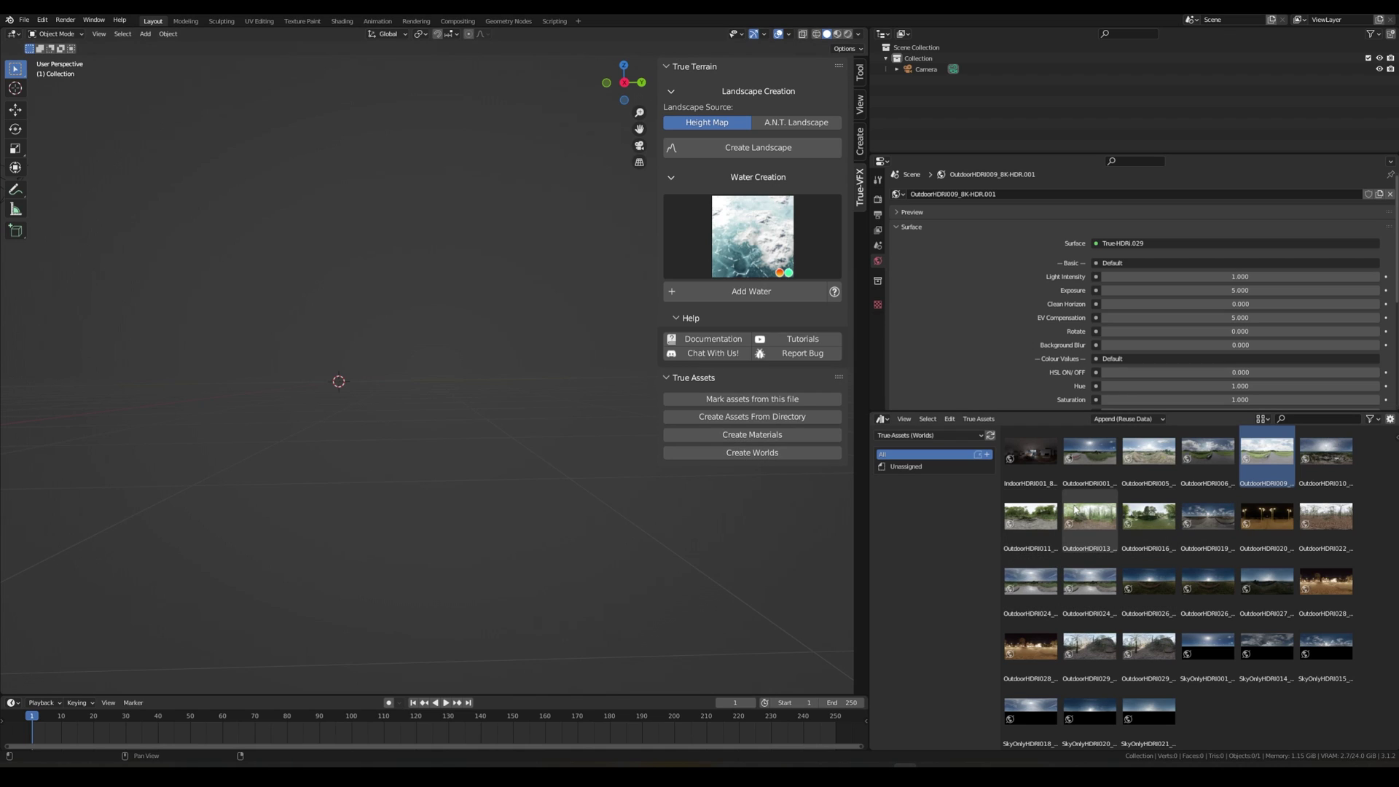
# - Start True-Assets material creation and browse to the Butt-load 'o textures folder in G:\Textures and stuff
pyautogui.click(760, 436)
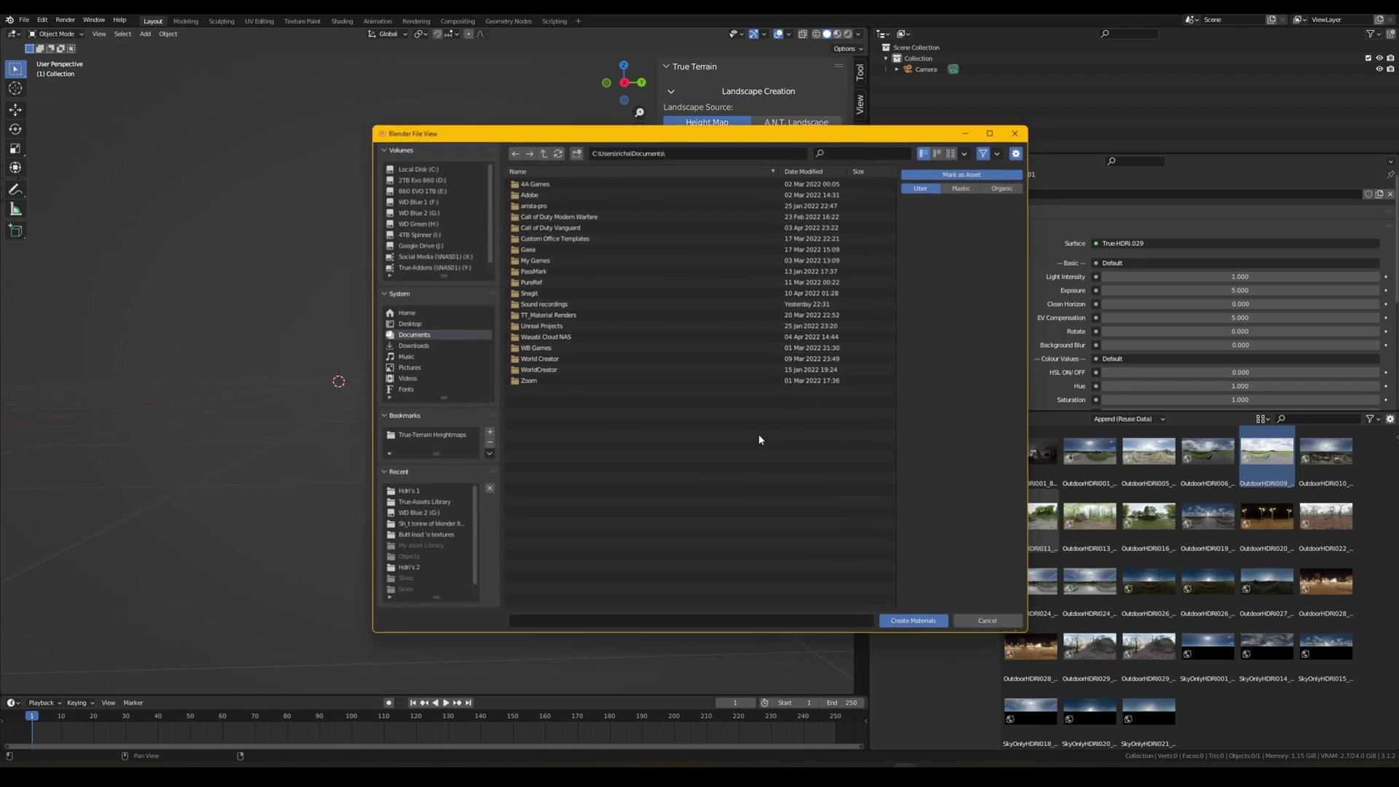
pyautogui.click(437, 524)
pyautogui.click(433, 536)
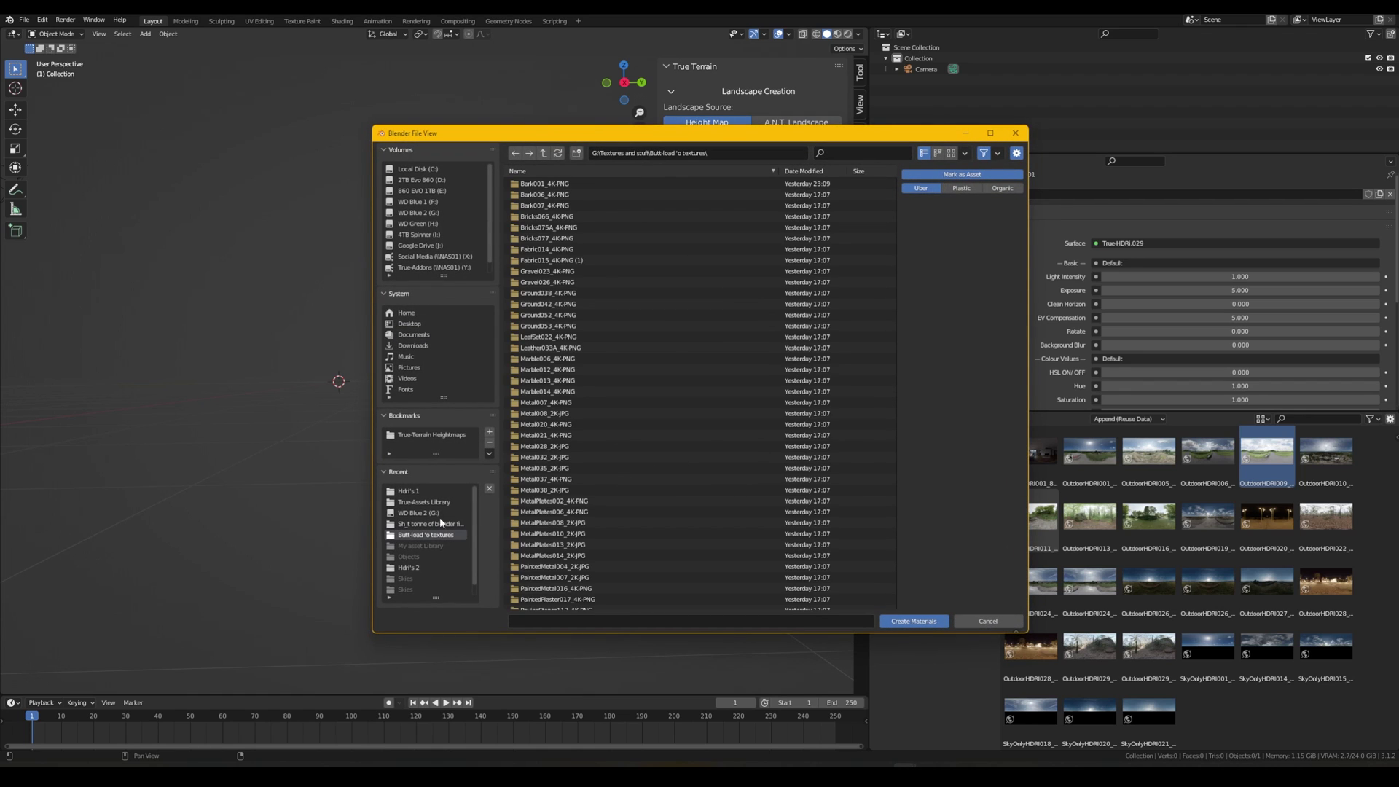
pyautogui.scroll(5, 702, 397)
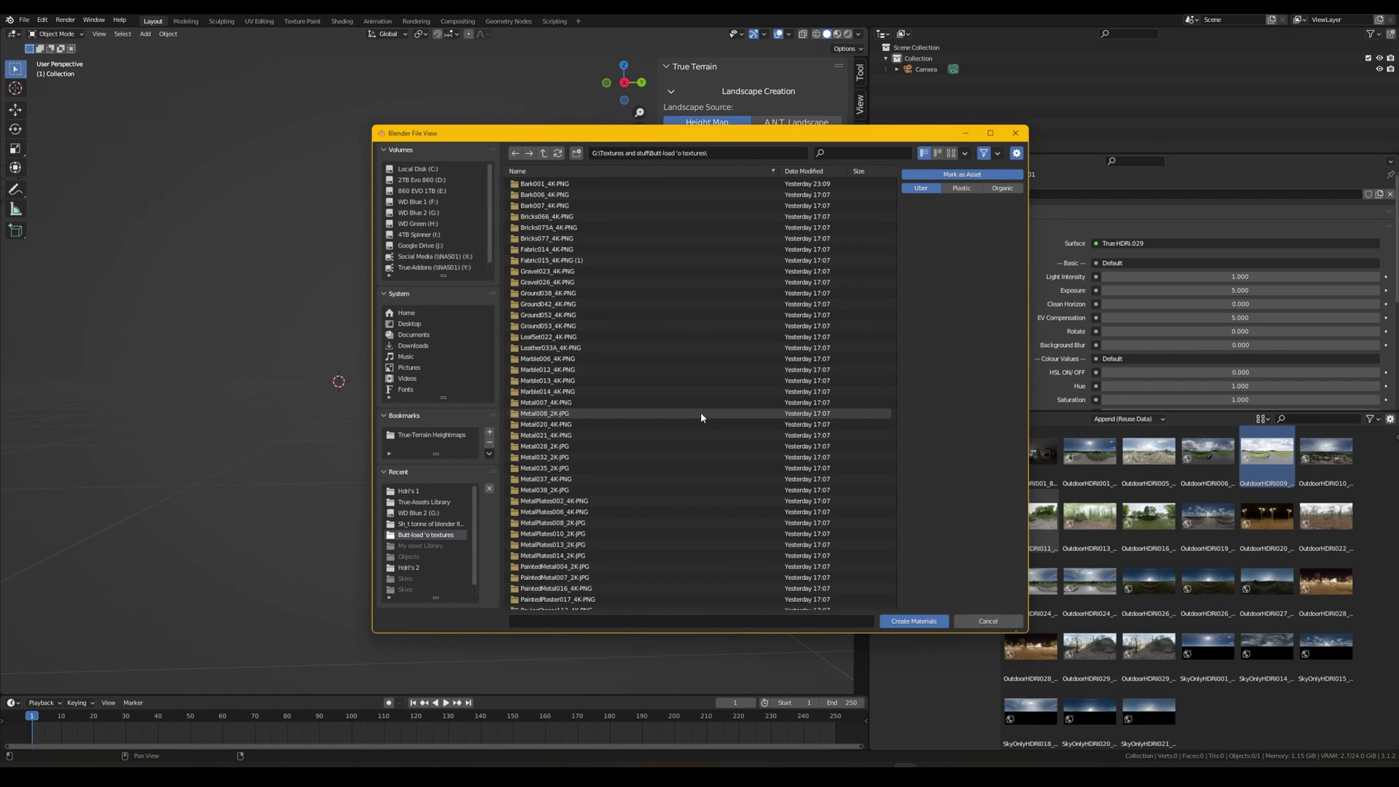
pyautogui.scroll(-2, 620, 376)
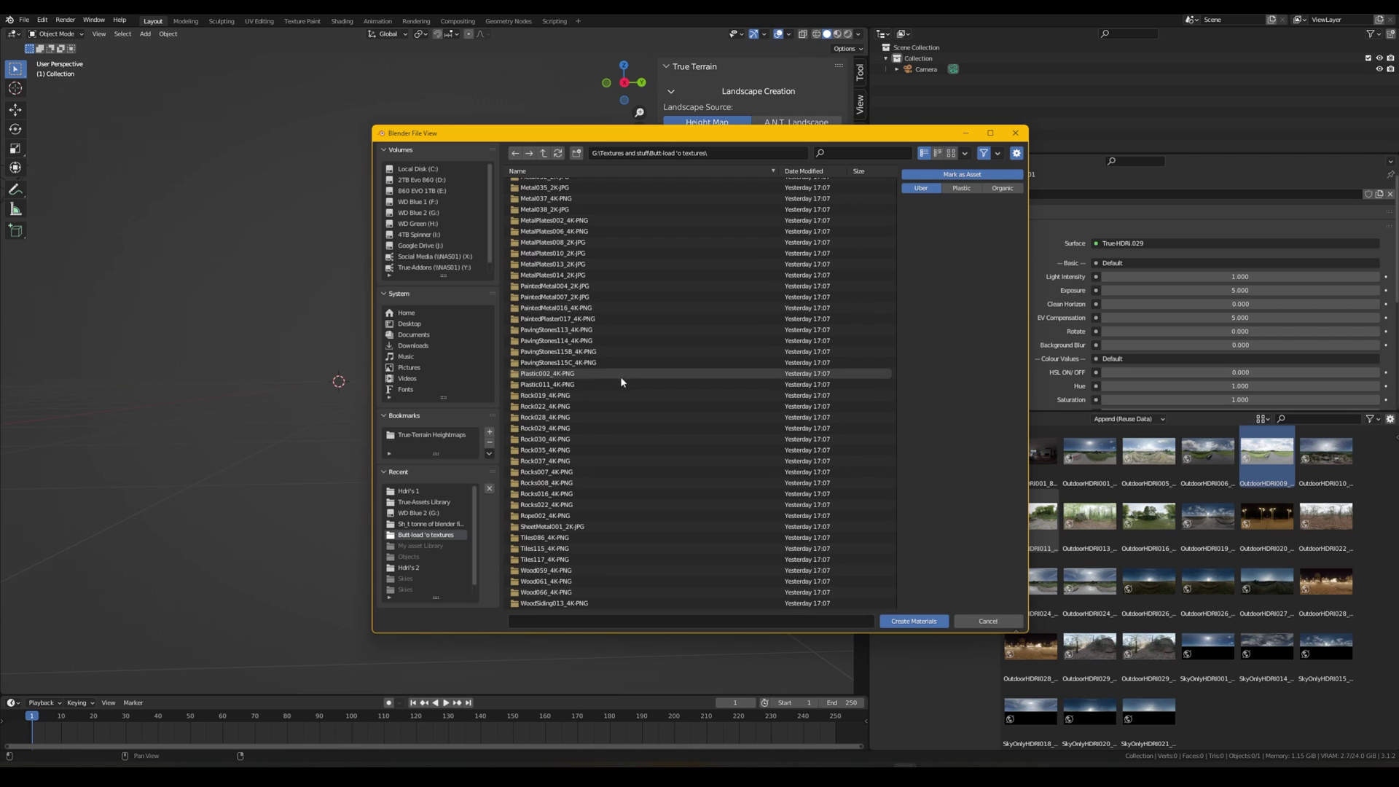
pyautogui.scroll(2, 622, 373)
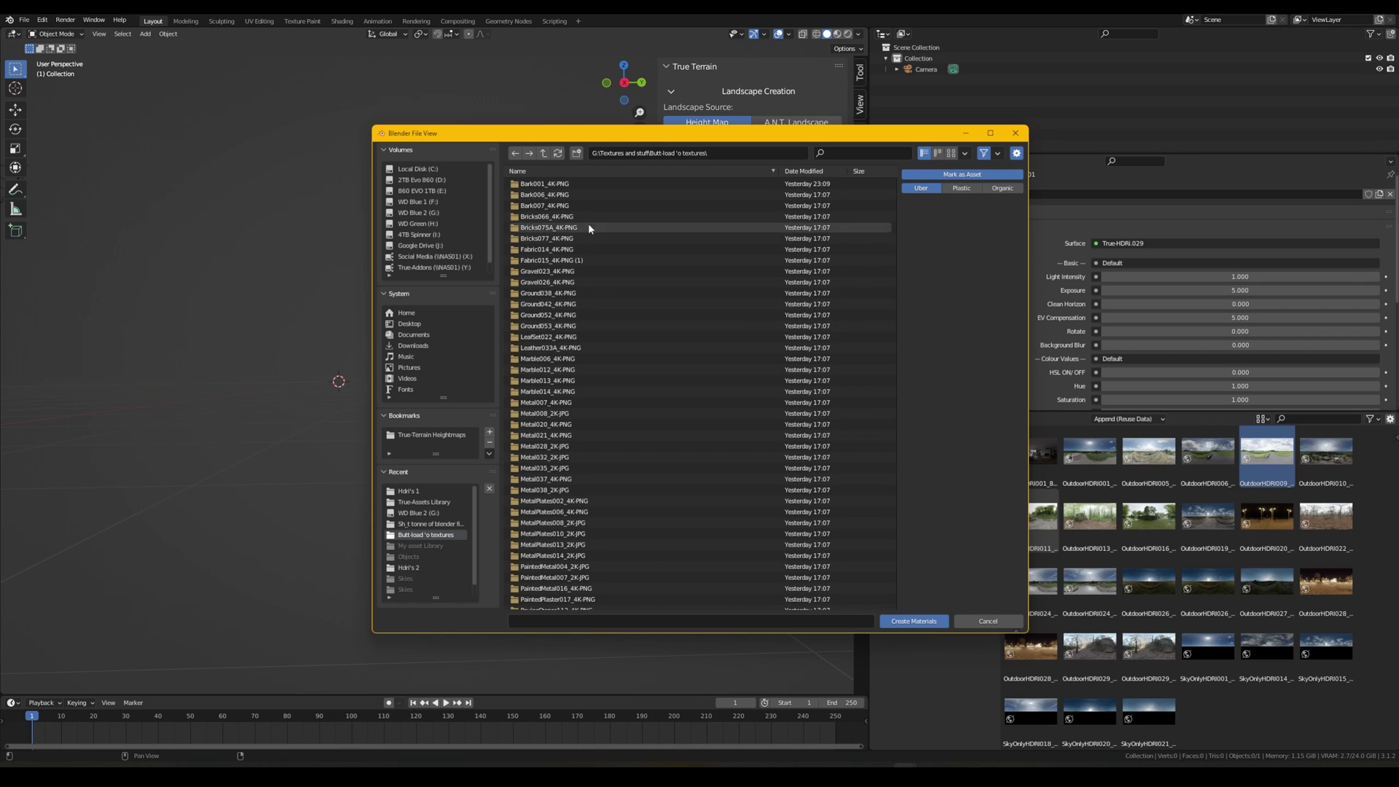
# - Look inside the Bark001, Bark006 and Bark007 texture folders, returning to the parent textures folder
pyautogui.doubleClick(587, 184)
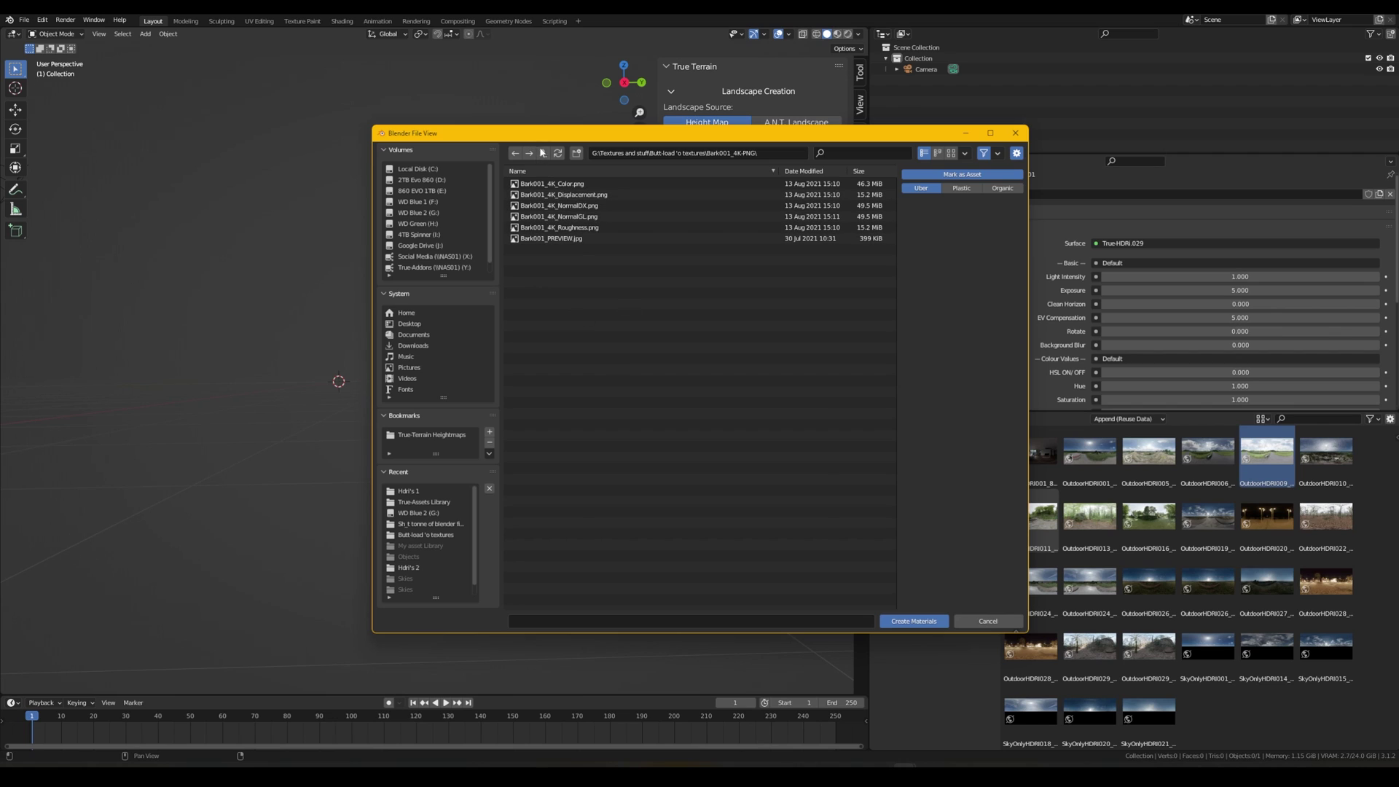
pyautogui.click(544, 153)
pyautogui.doubleClick(554, 195)
pyautogui.click(544, 153)
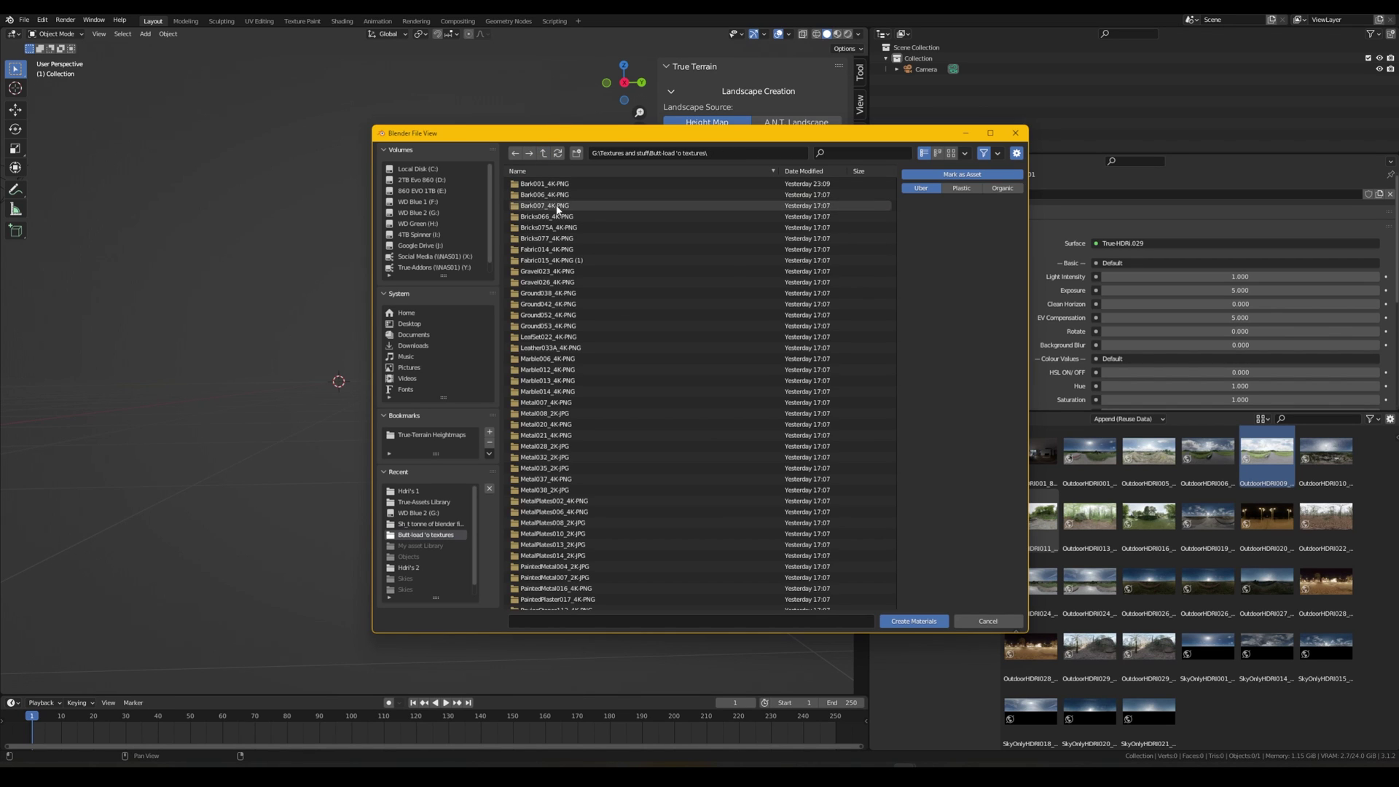
pyautogui.doubleClick(554, 206)
pyautogui.click(544, 153)
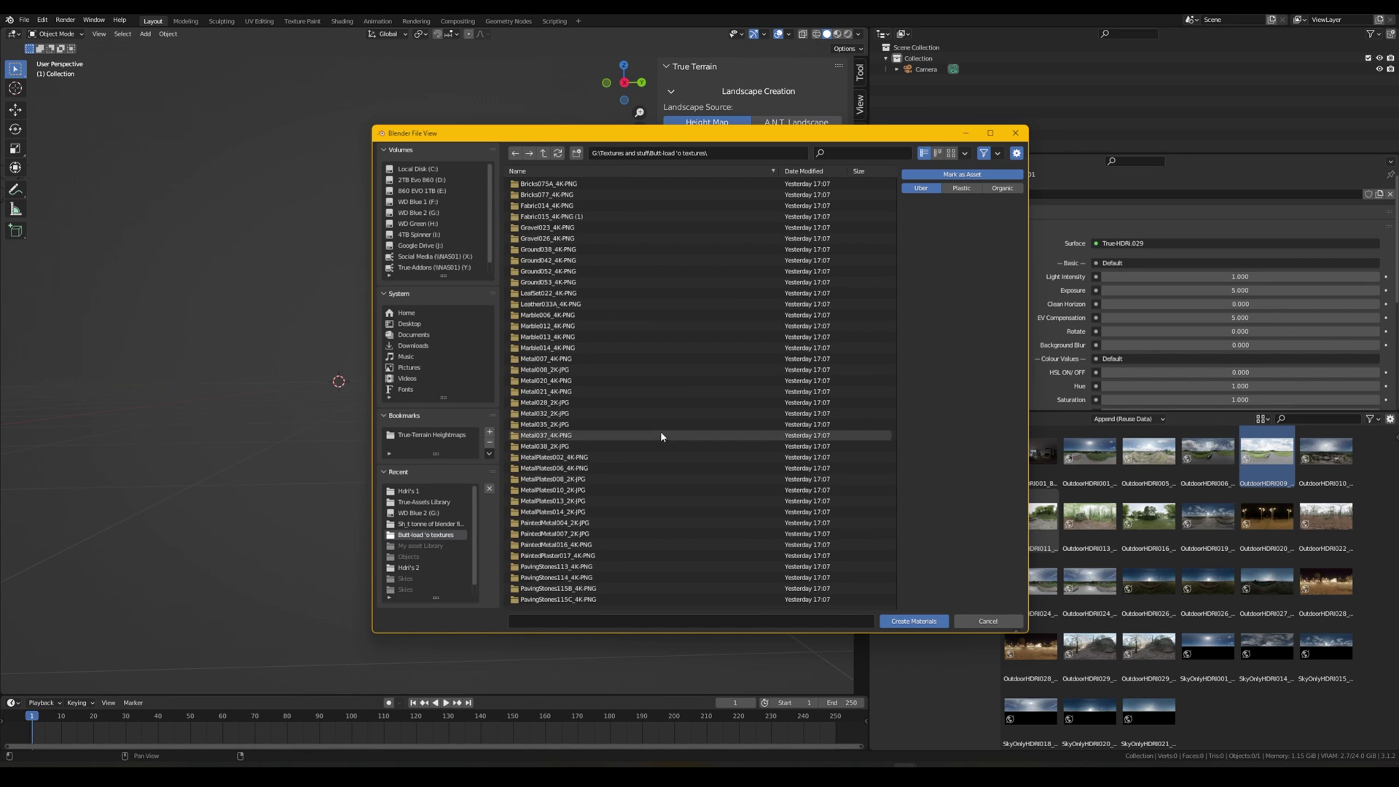
pyautogui.scroll(-2, 660, 430)
# - Choose the Organic option with Mark as Asset enabled and create materials from all the texture folders
pyautogui.click(961, 188)
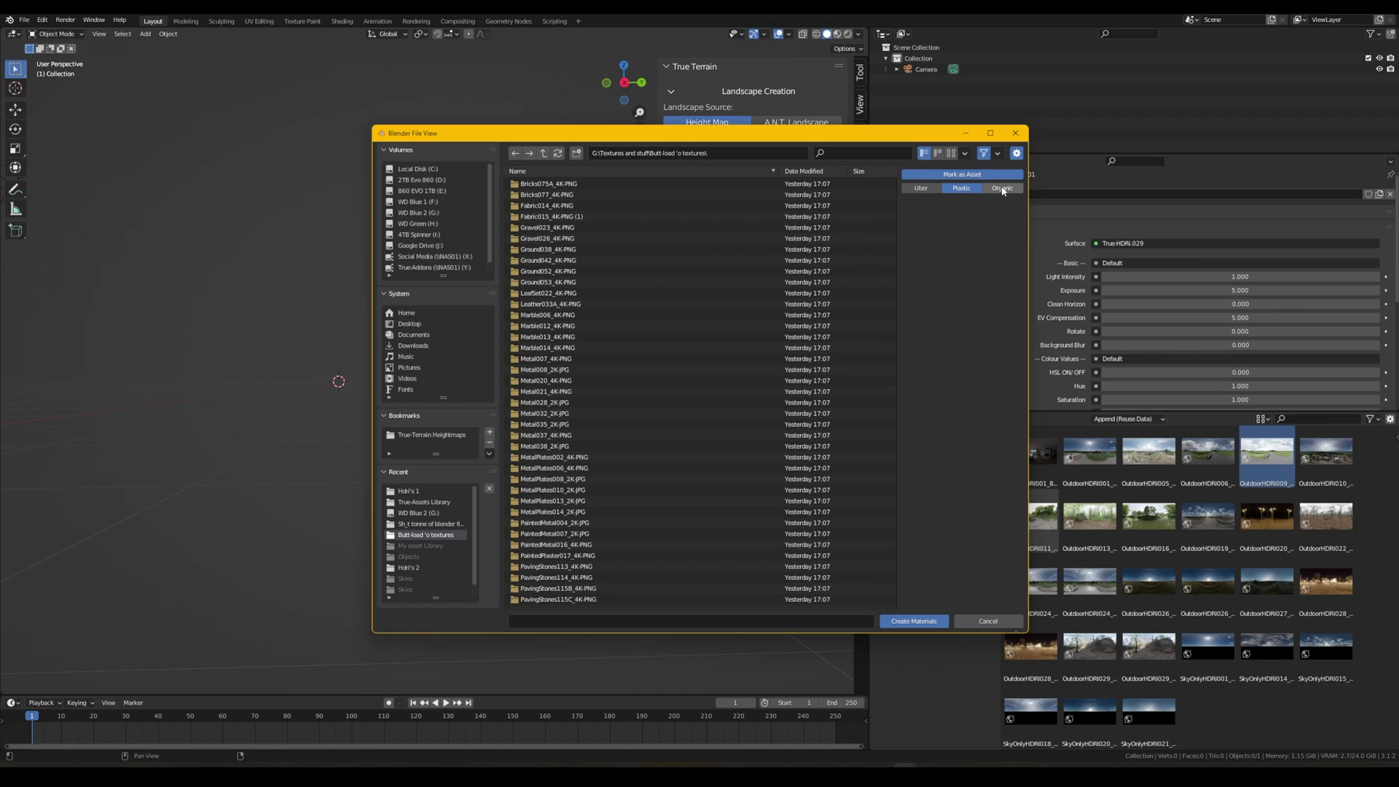
pyautogui.click(922, 188)
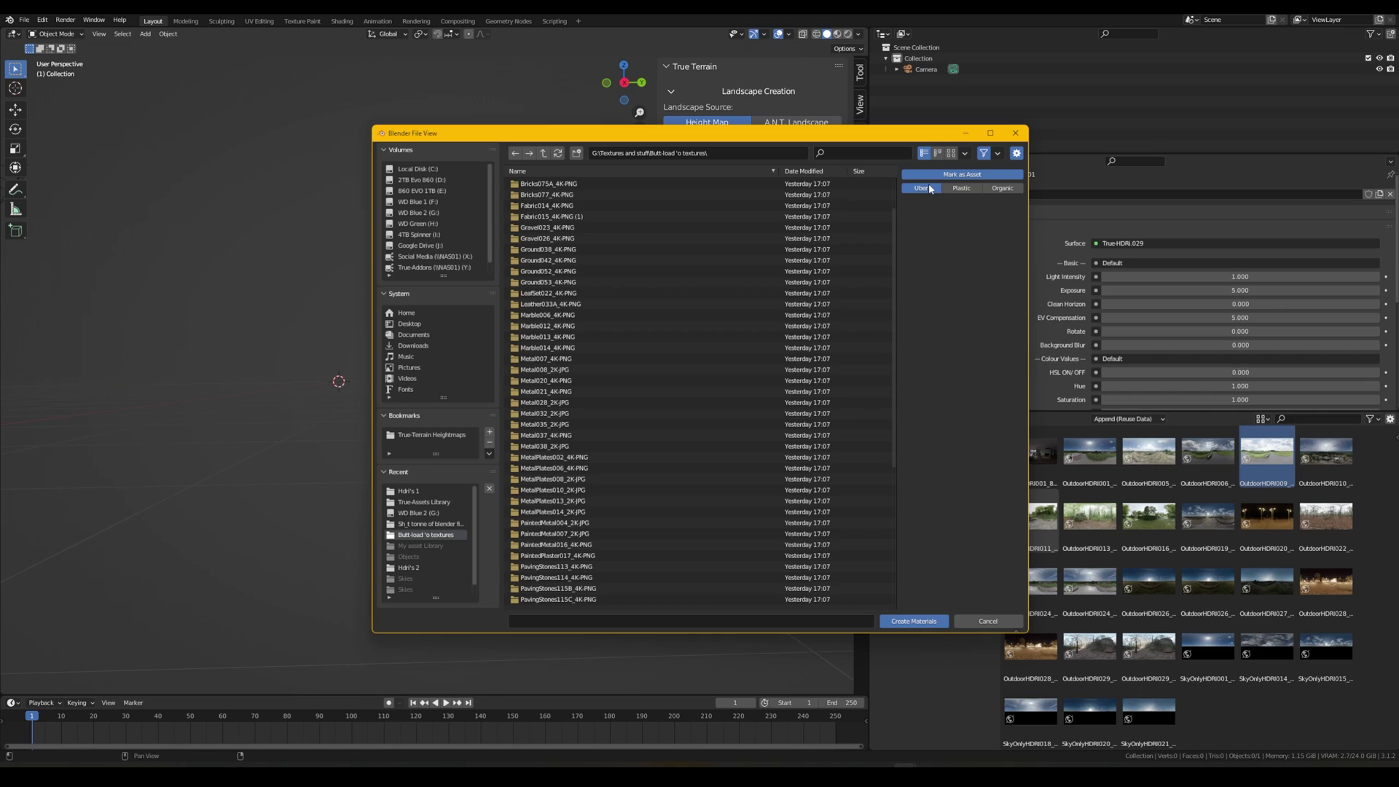
pyautogui.click(962, 190)
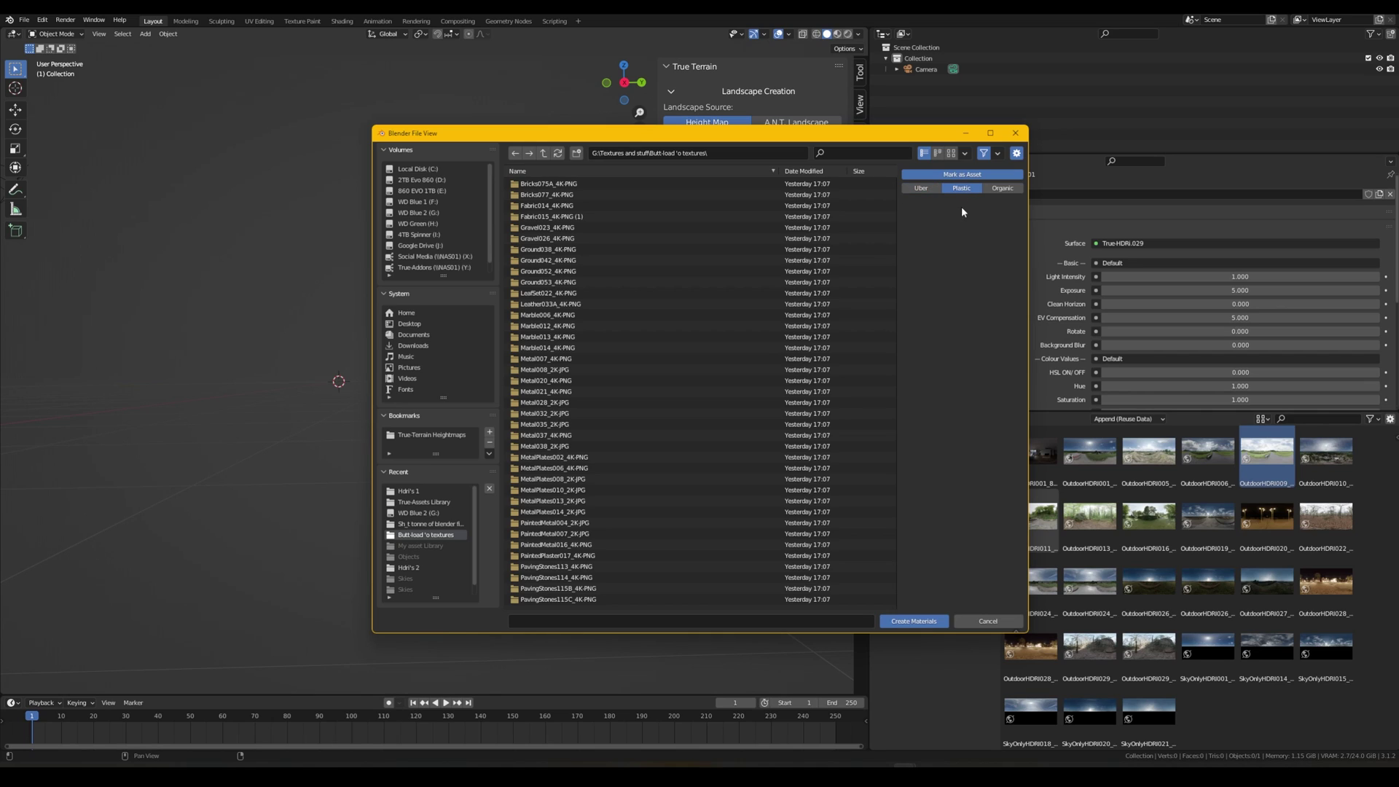
pyautogui.click(999, 190)
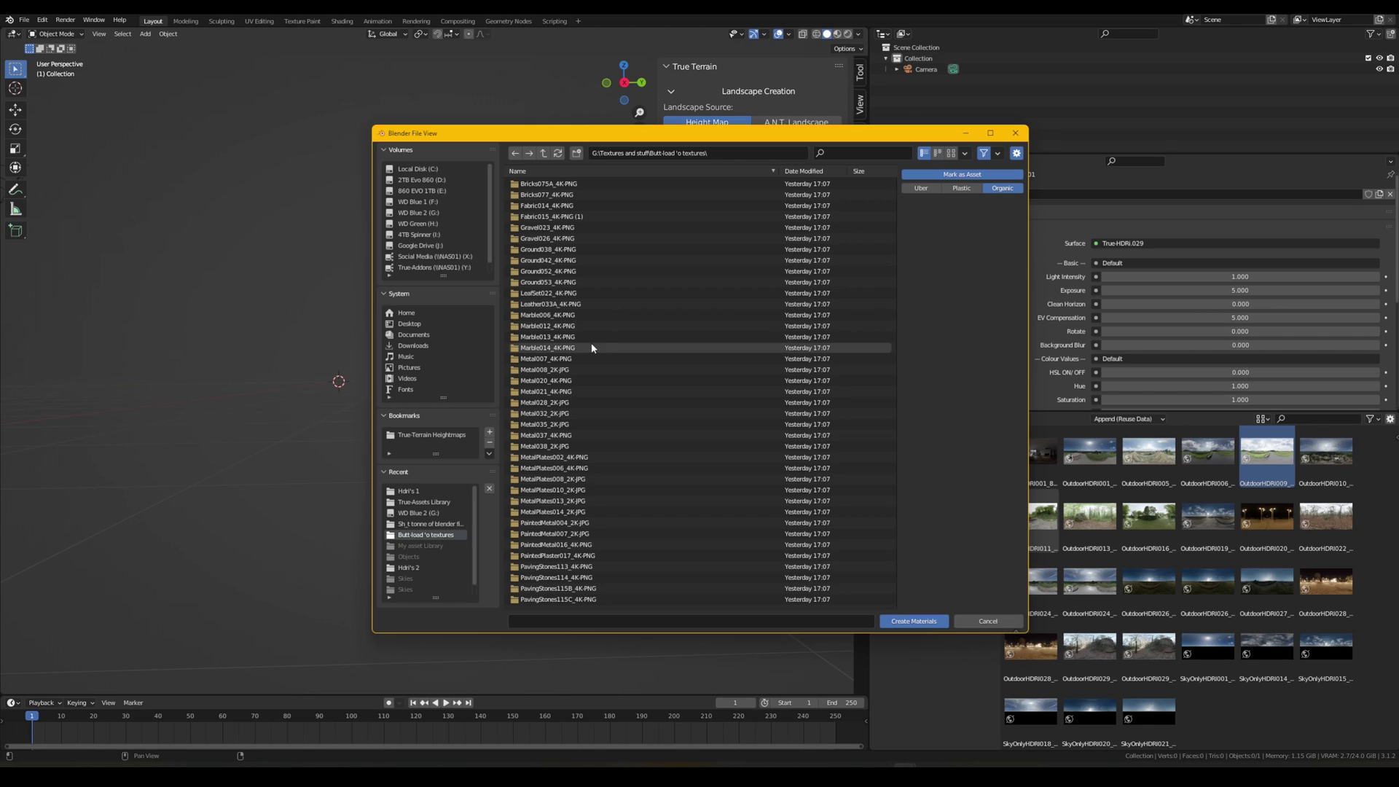
pyautogui.scroll(-7, 644, 354)
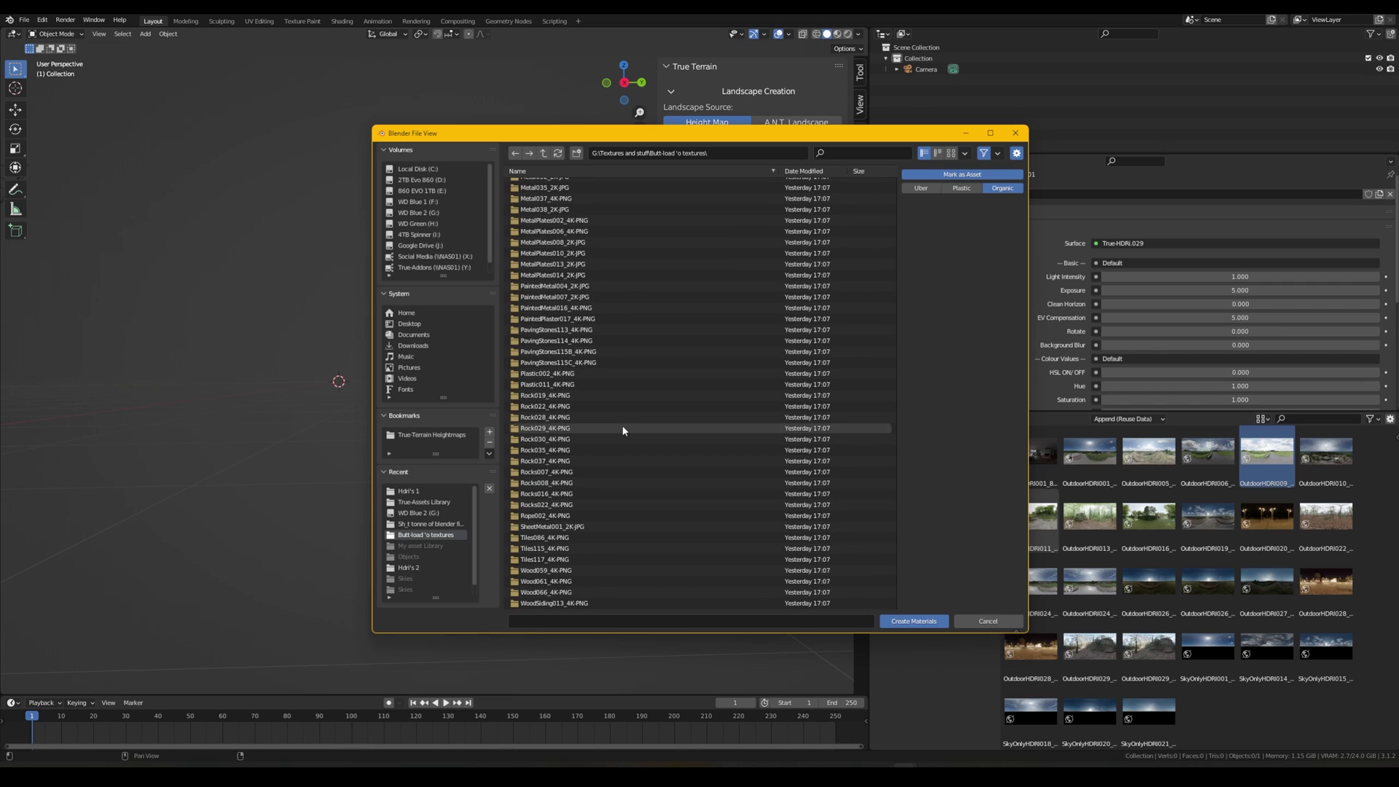
pyautogui.scroll(8, 623, 430)
pyautogui.scroll(-7, 623, 339)
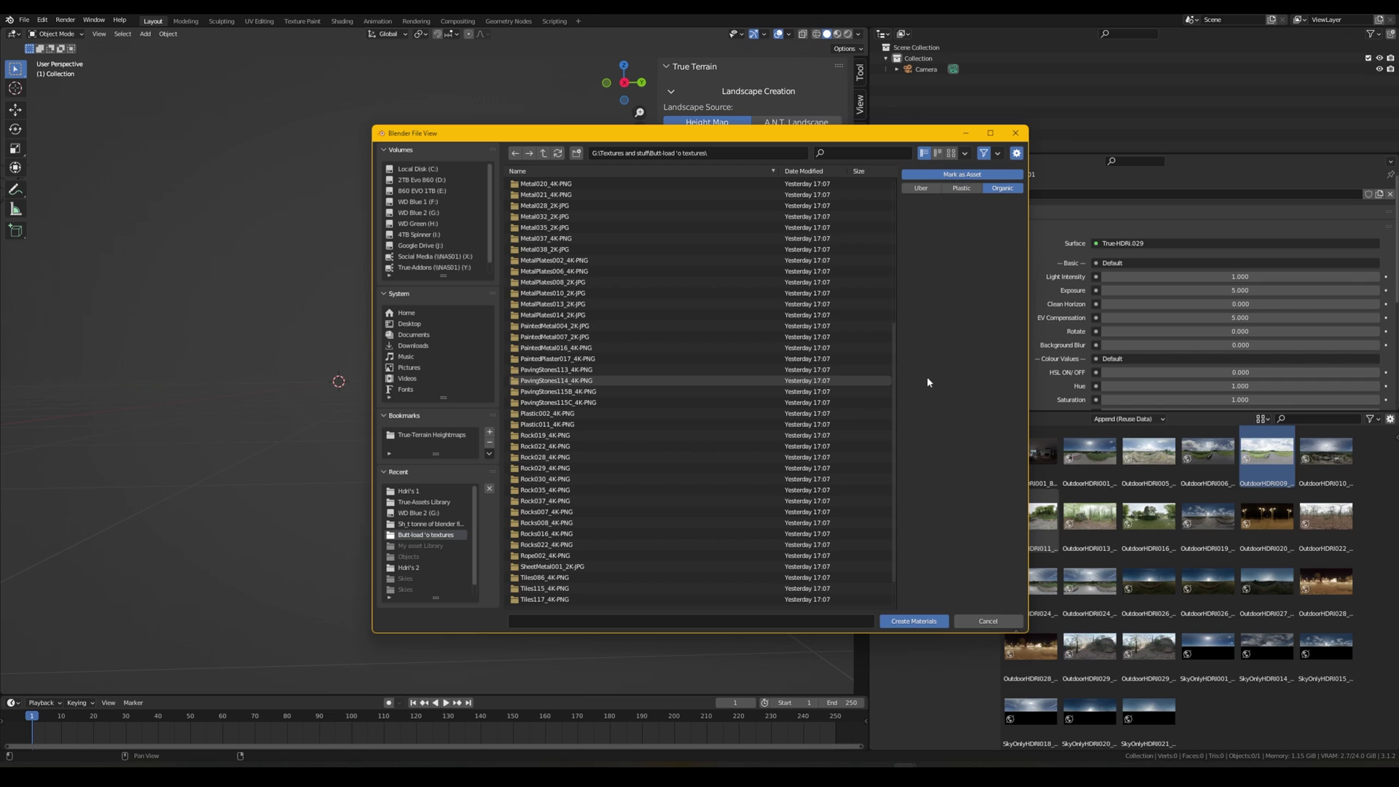
pyautogui.click(915, 621)
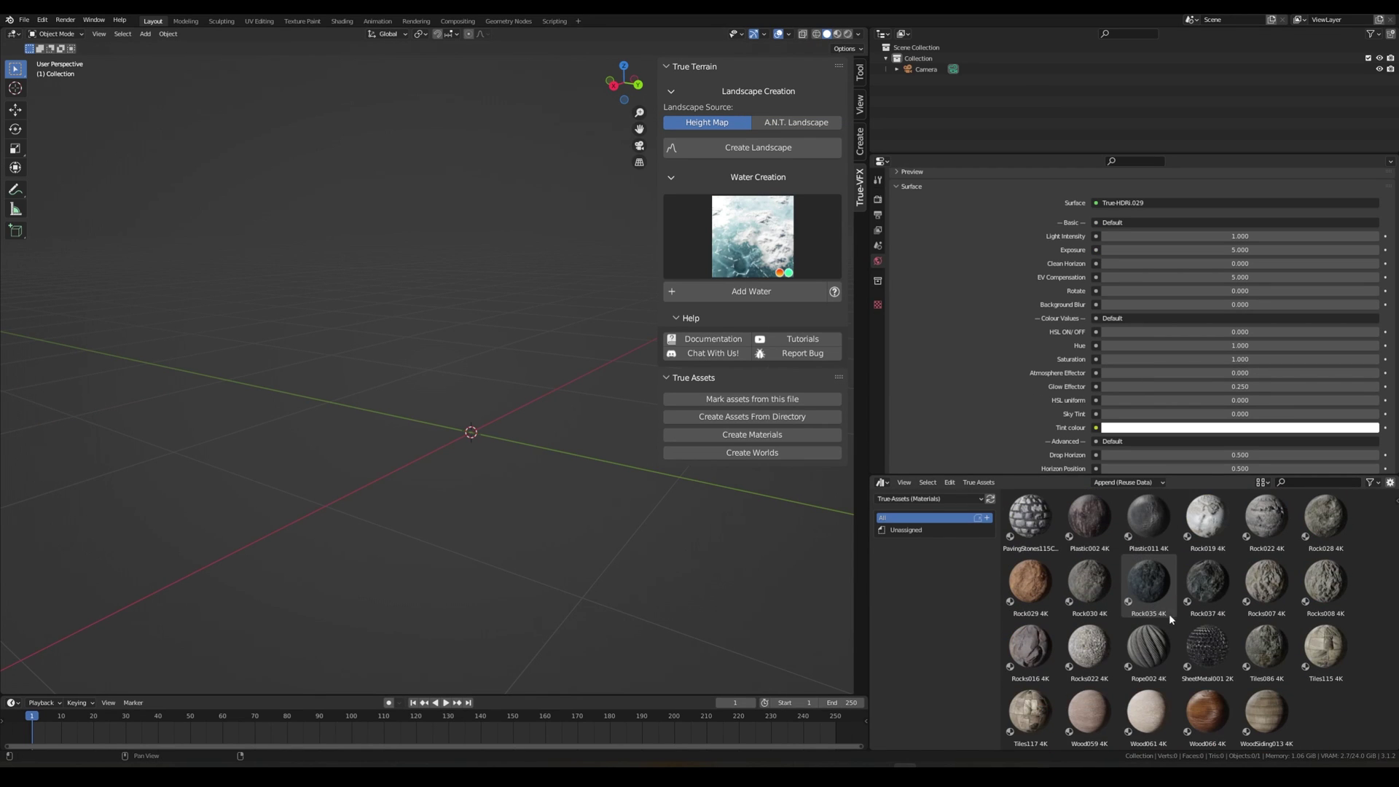
pyautogui.scroll(-1, 1169, 615)
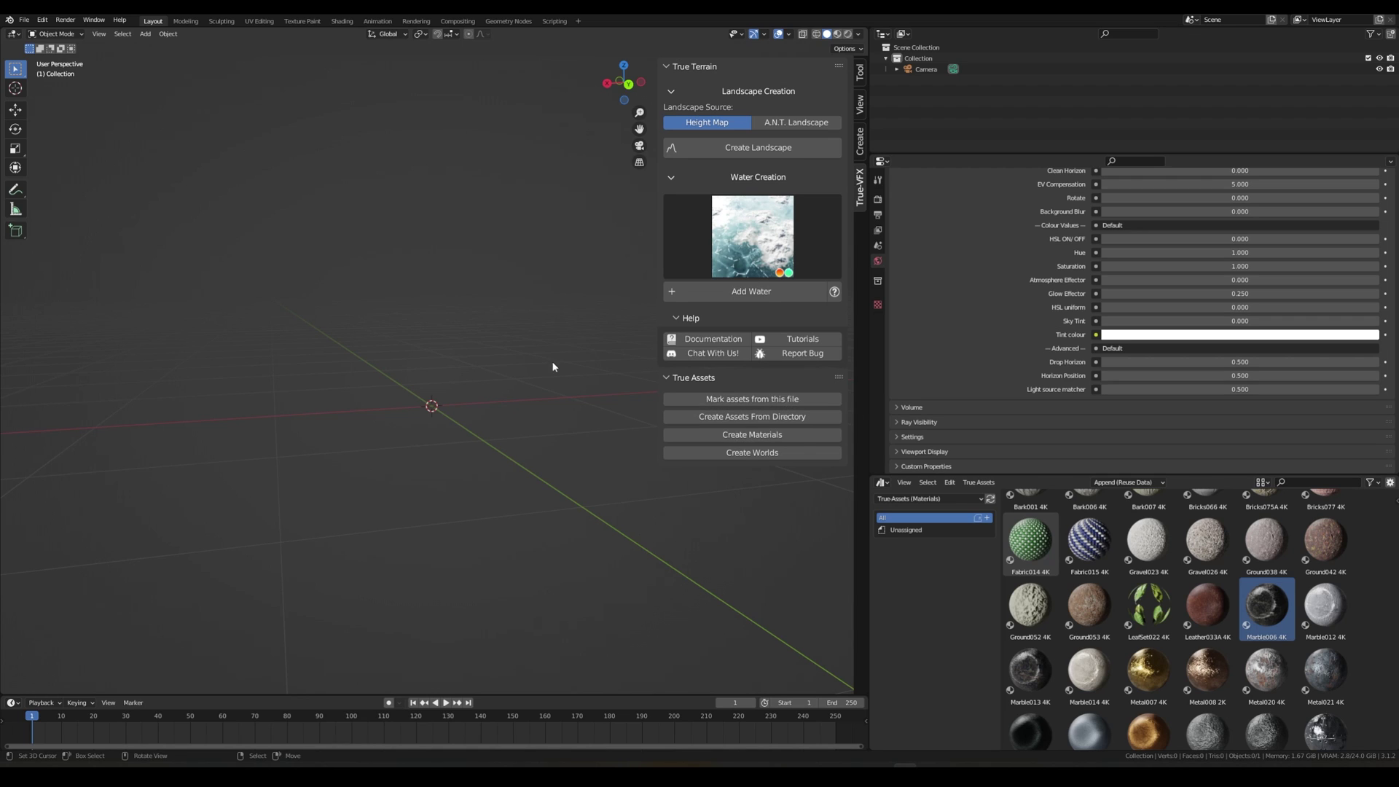
# - Add a cube mesh at the 3D cursor in the scene
pyautogui.moveTo(510, 373); pyautogui.dragTo(472, 378, button='middle')
pyautogui.hotkey('shift', 'a')
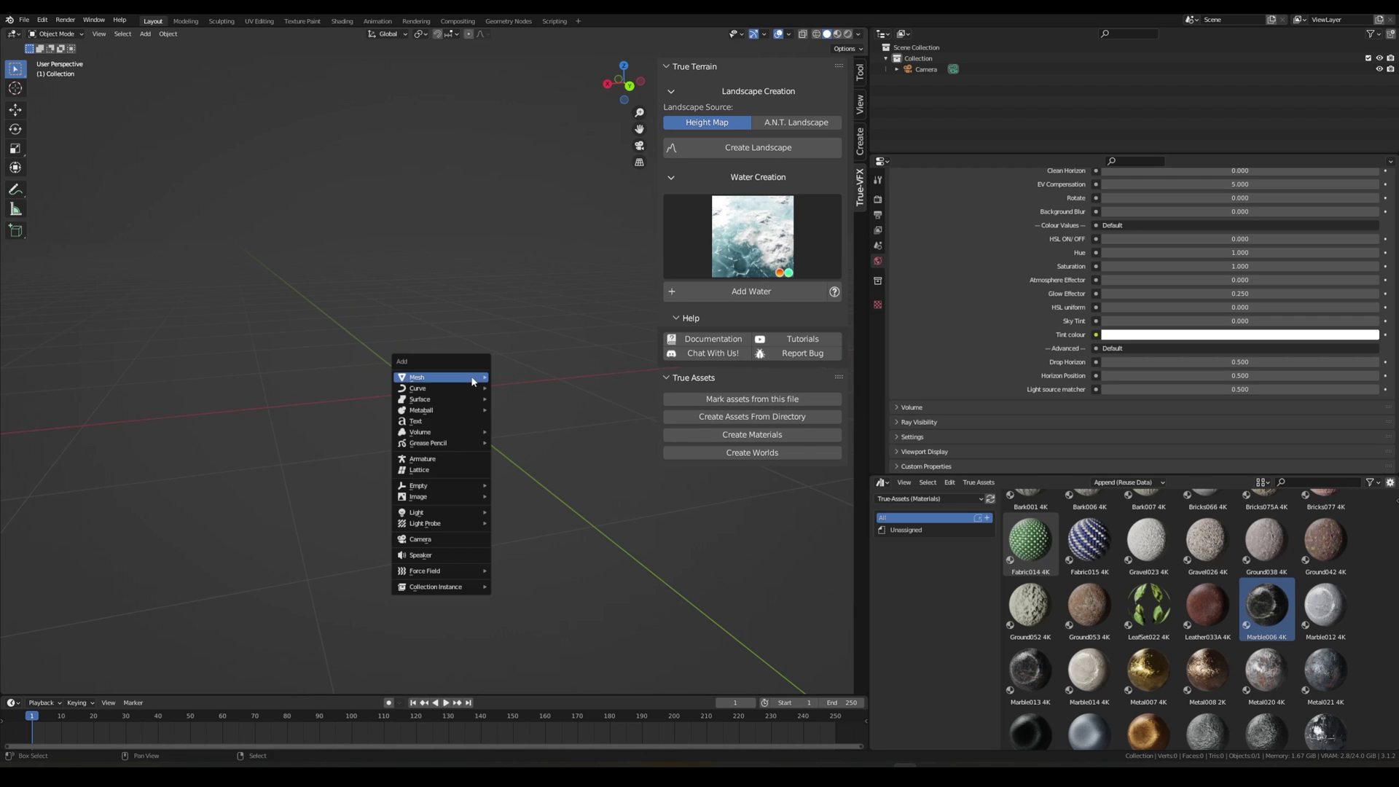
pyautogui.moveTo(474, 377)
pyautogui.click(546, 388)
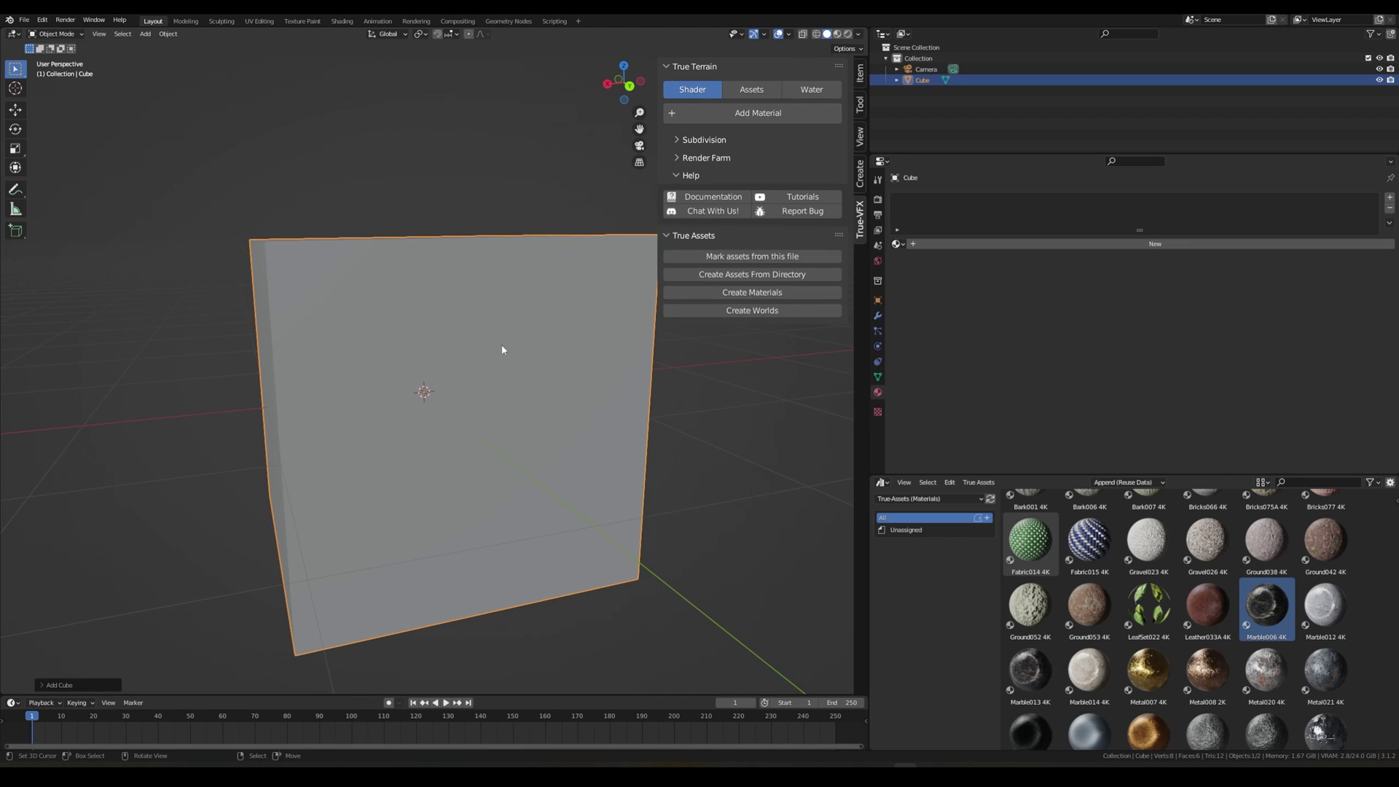
pyautogui.scroll(-3, 503, 350)
pyautogui.moveTo(503, 350)
pyautogui.mouseDown(button='middle')
pyautogui.moveTo(538, 321)
pyautogui.moveTo(481, 369)
pyautogui.moveTo(519, 362)
pyautogui.mouseUp(button='middle')
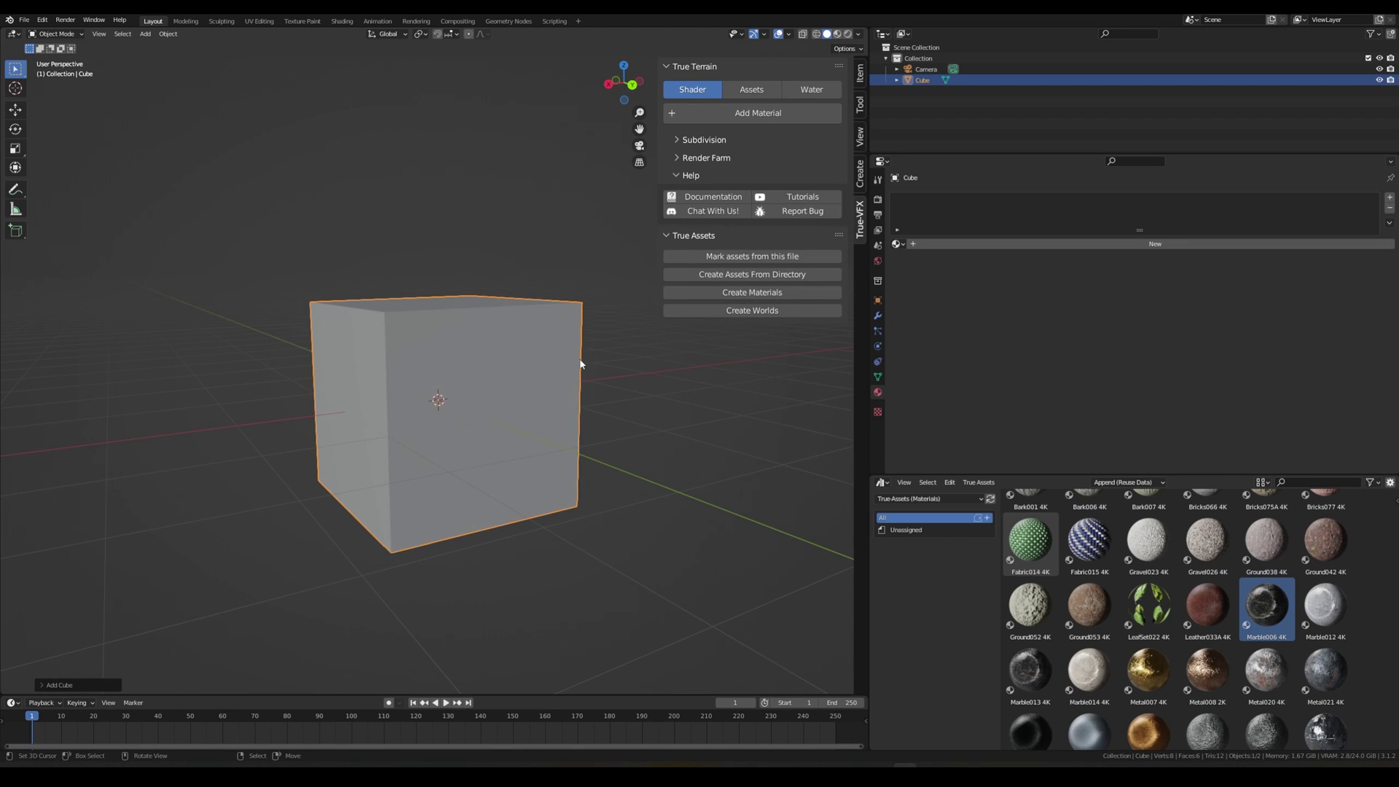
# - Scale the cube down along the Z axis into a flat slab
pyautogui.press('s')
pyautogui.press('z')
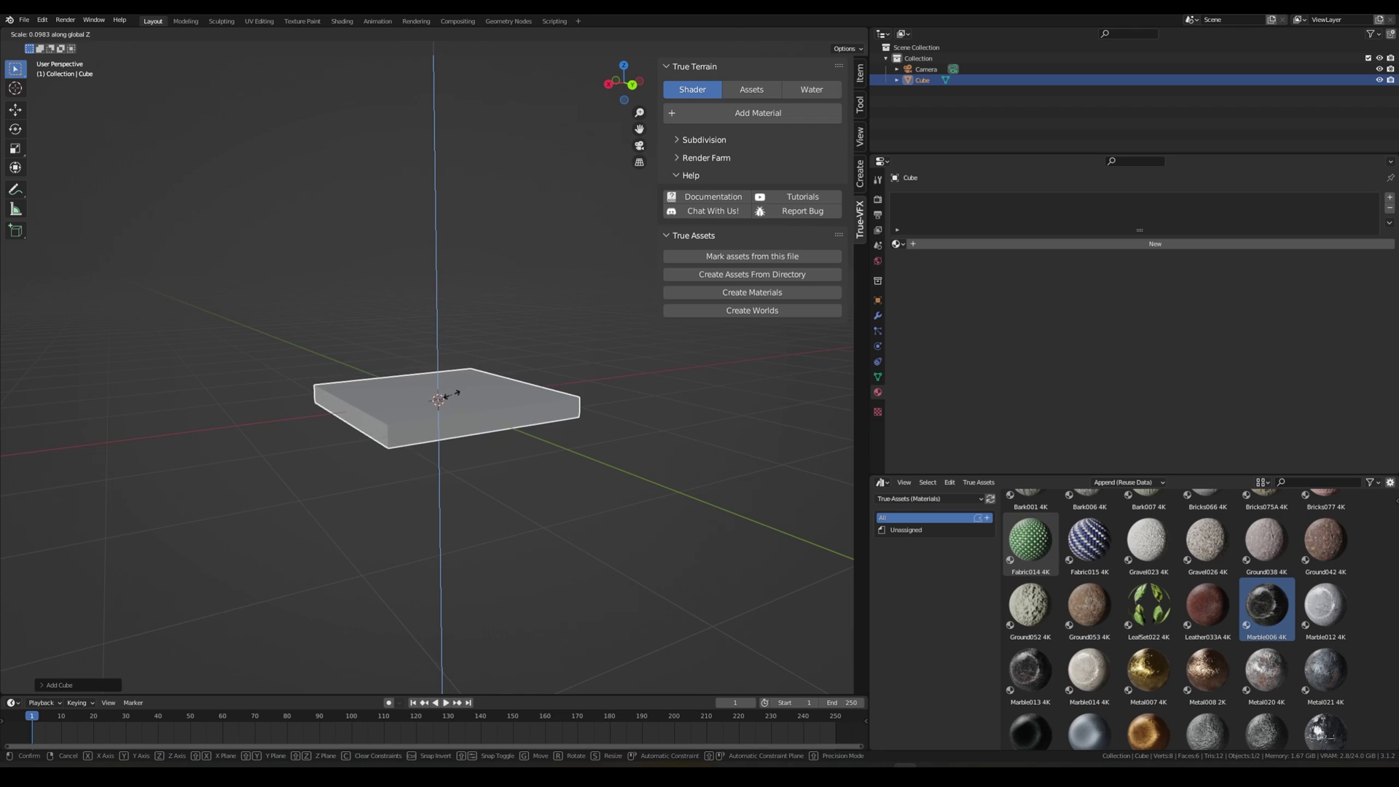
pyautogui.click(473, 380)
pyautogui.scroll(-2, 473, 381)
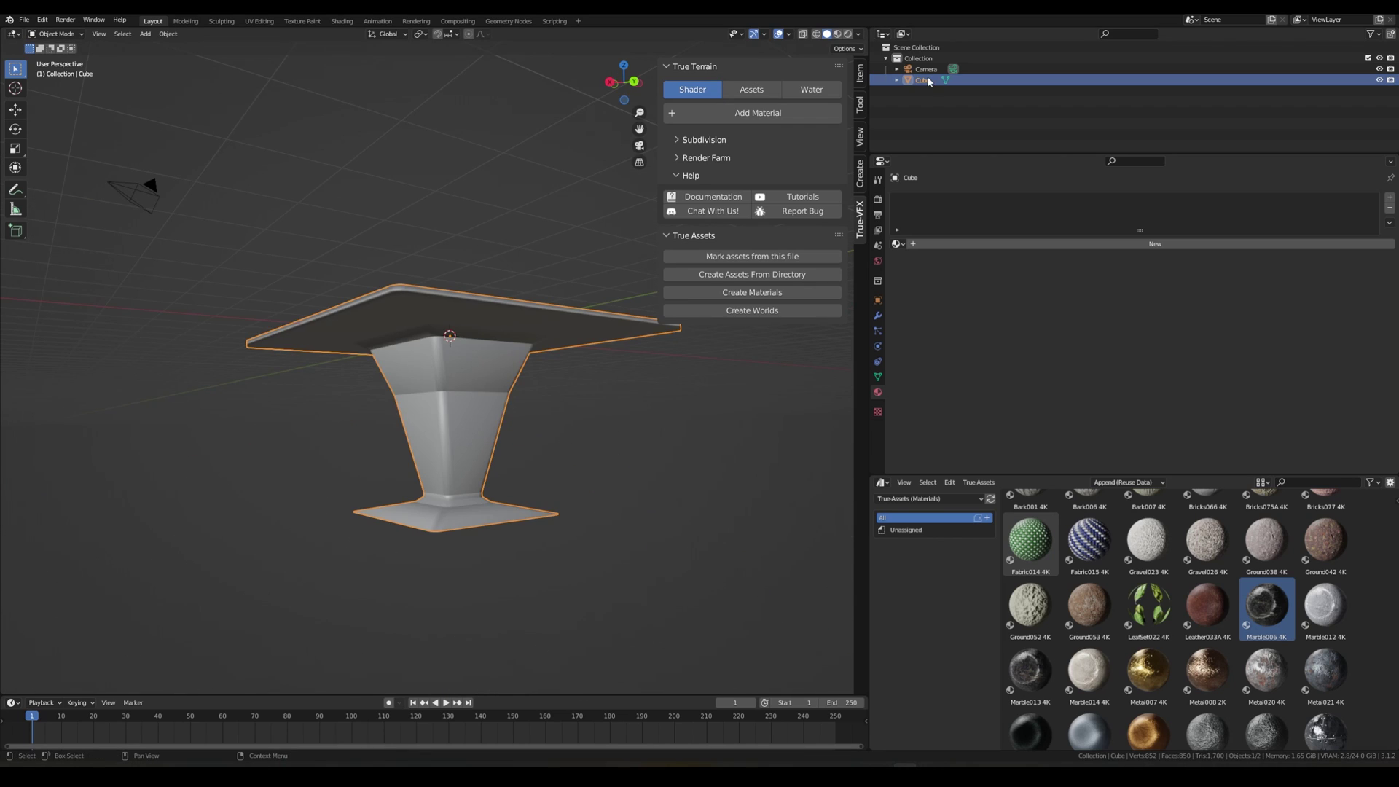
# - Rename the table object as Fancy Table and give it a new material
pyautogui.doubleClick(922, 80)
pyautogui.write('Fancy Table')
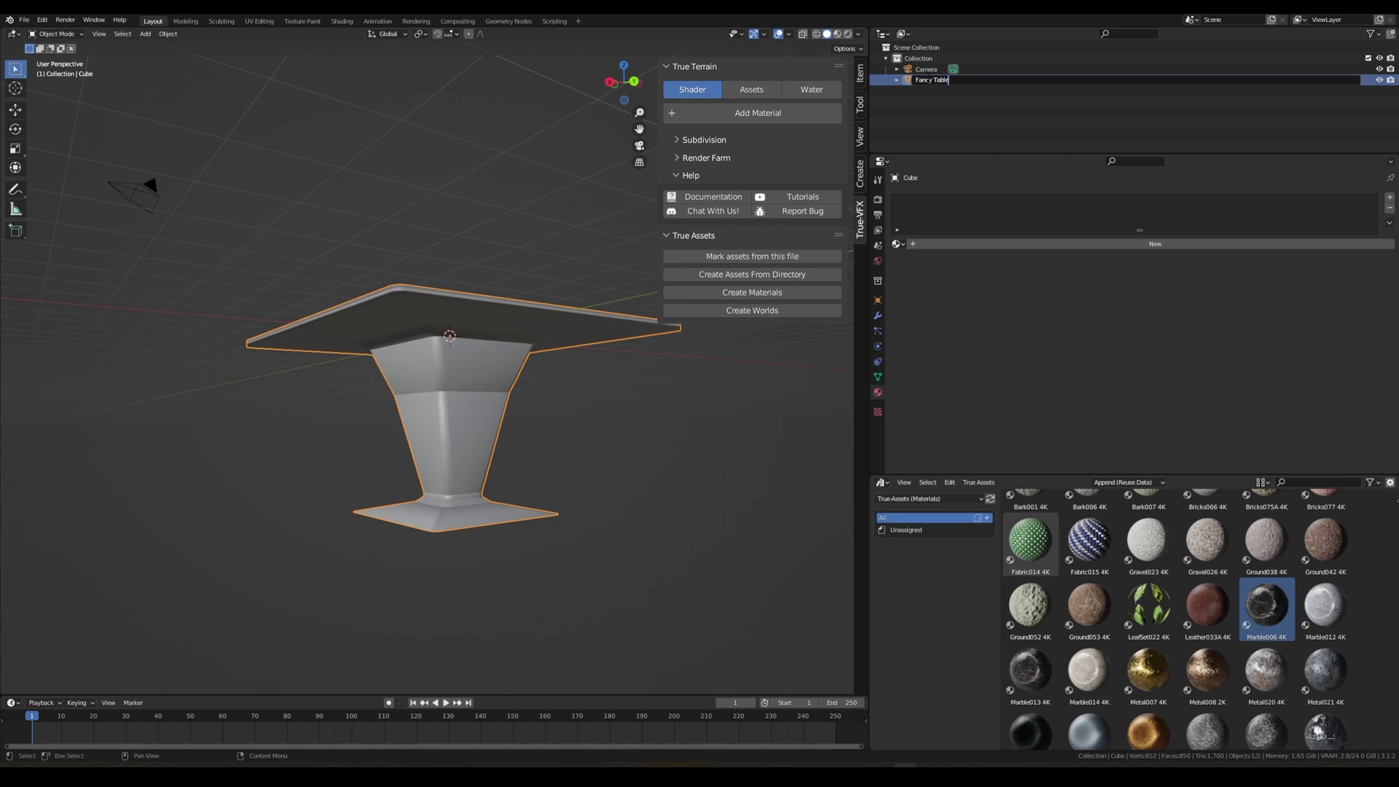
pyautogui.press('Return')
pyautogui.click(1046, 244)
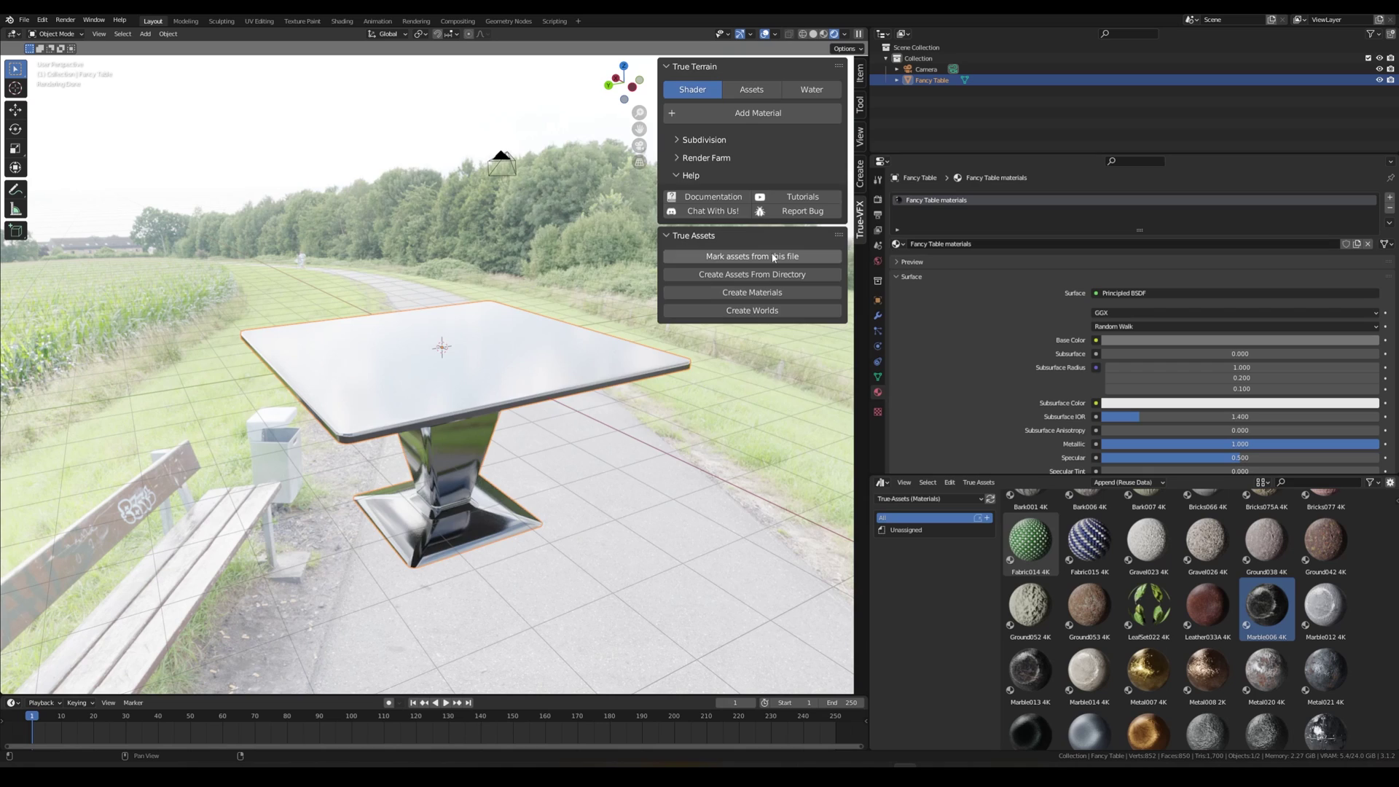
# - Save the Blender file on the G: drive under the name Fancy Table thingy
pyautogui.hotkey('ctrl', 's')
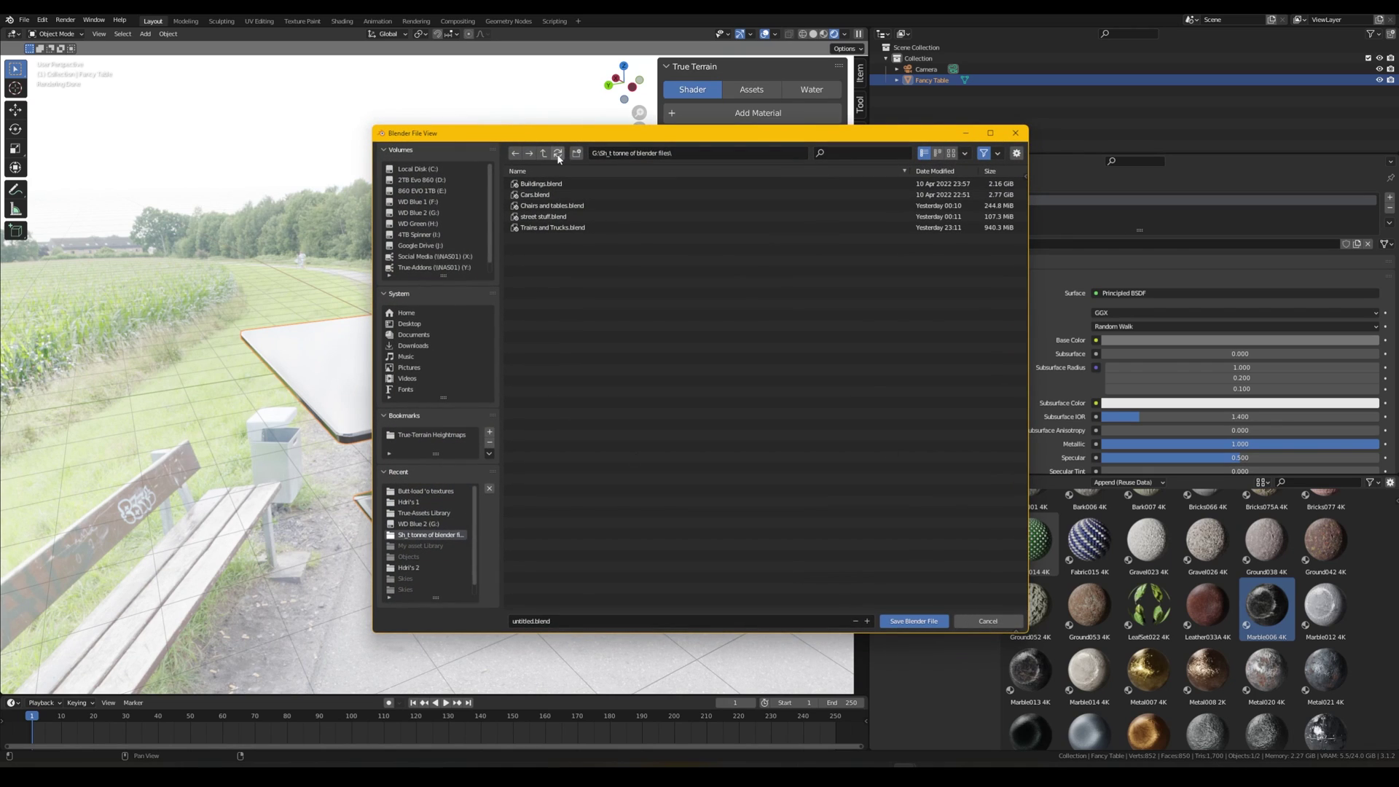
pyautogui.click(428, 524)
pyautogui.click(565, 622)
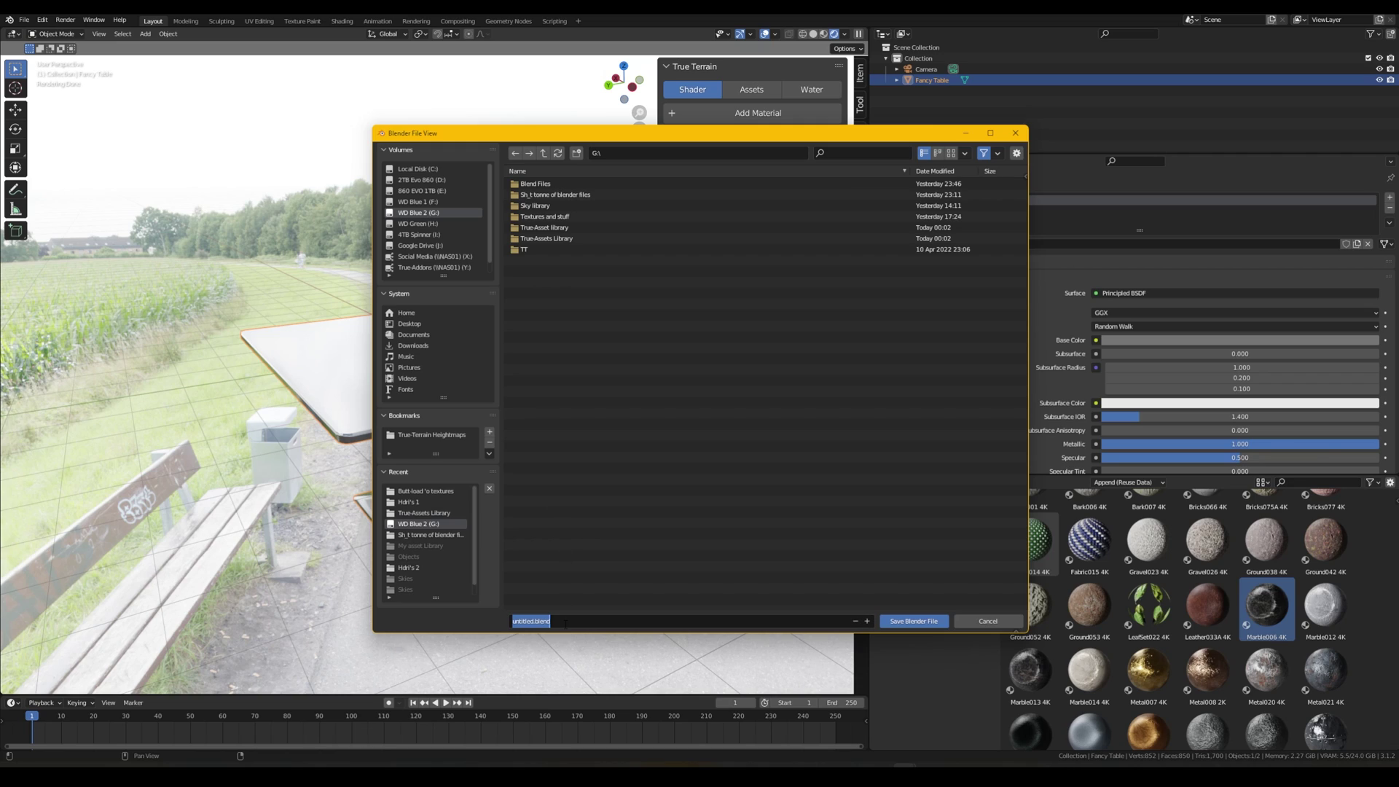
pyautogui.write('Fancy Table thingy')
pyautogui.press('Return')
pyautogui.click(914, 621)
# - Mark the meshes, curves and materials of this file as assets, with node groups and worlds excluded and existing files skipped
pyautogui.click(672, 255)
pyautogui.moveTo(783, 262); pyautogui.dragTo(689, 295)
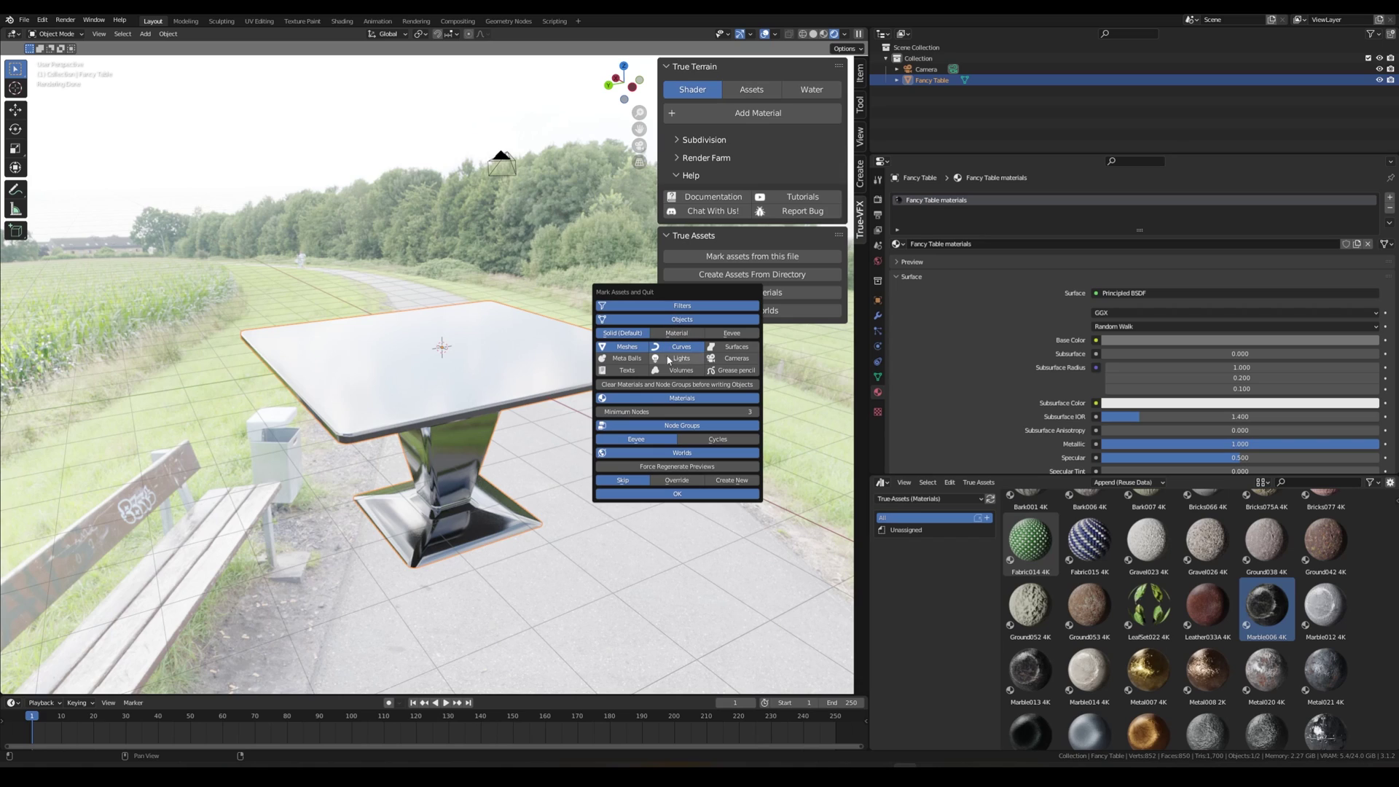
pyautogui.click(665, 426)
pyautogui.click(671, 438)
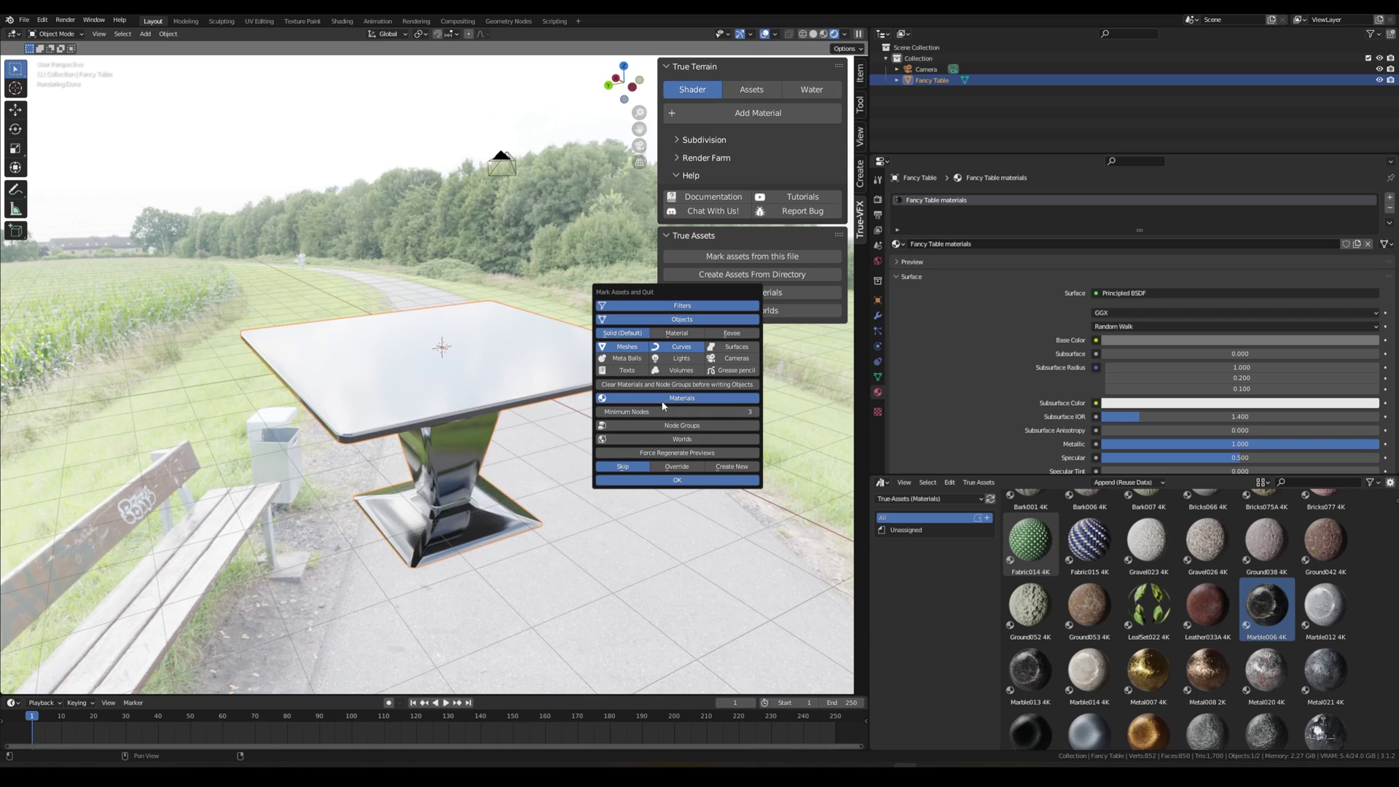
pyautogui.click(678, 411)
pyautogui.press('Return')
pyautogui.click(680, 481)
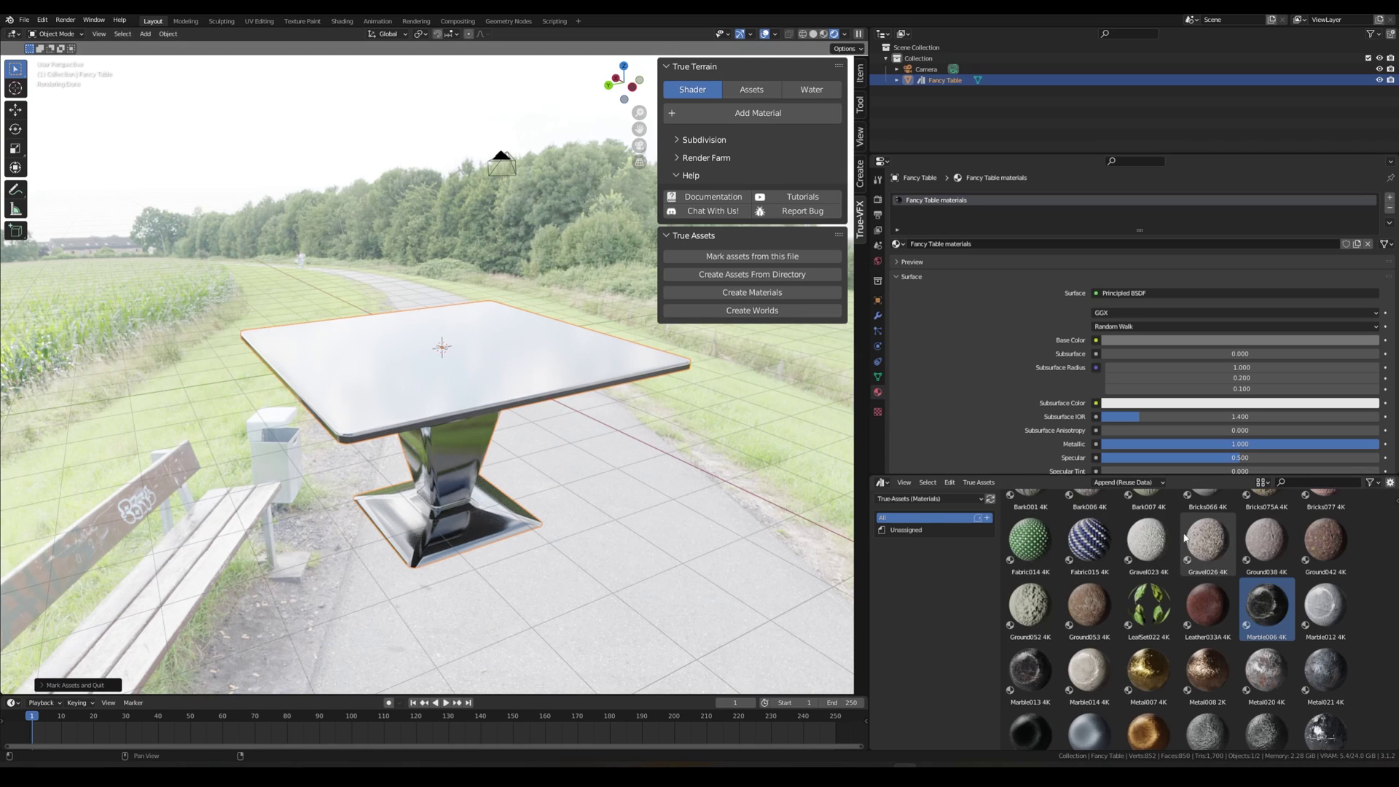
# - Enlarge the asset browser area and refresh the True-Assets (Materials) library
pyautogui.scroll(-5, 1108, 545)
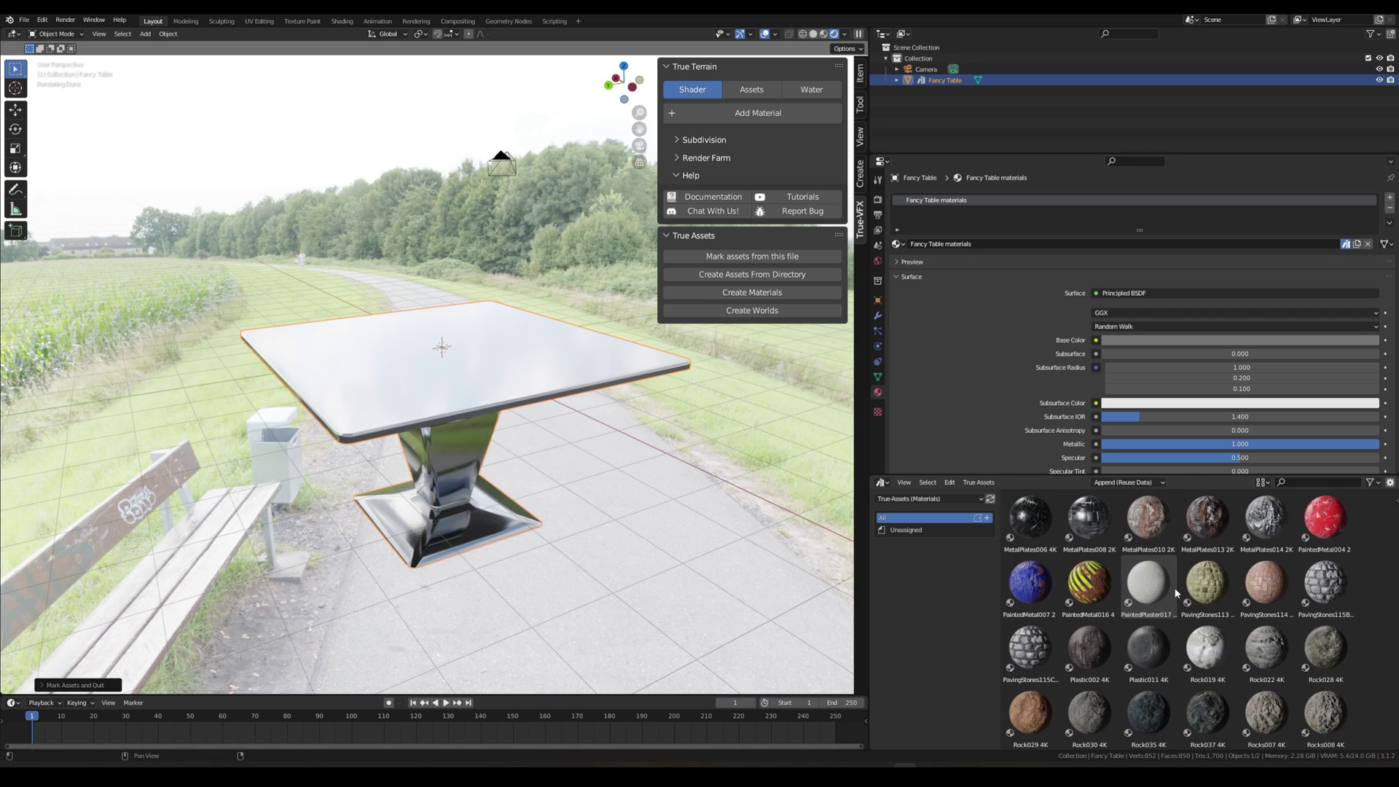
pyautogui.scroll(1, 1175, 594)
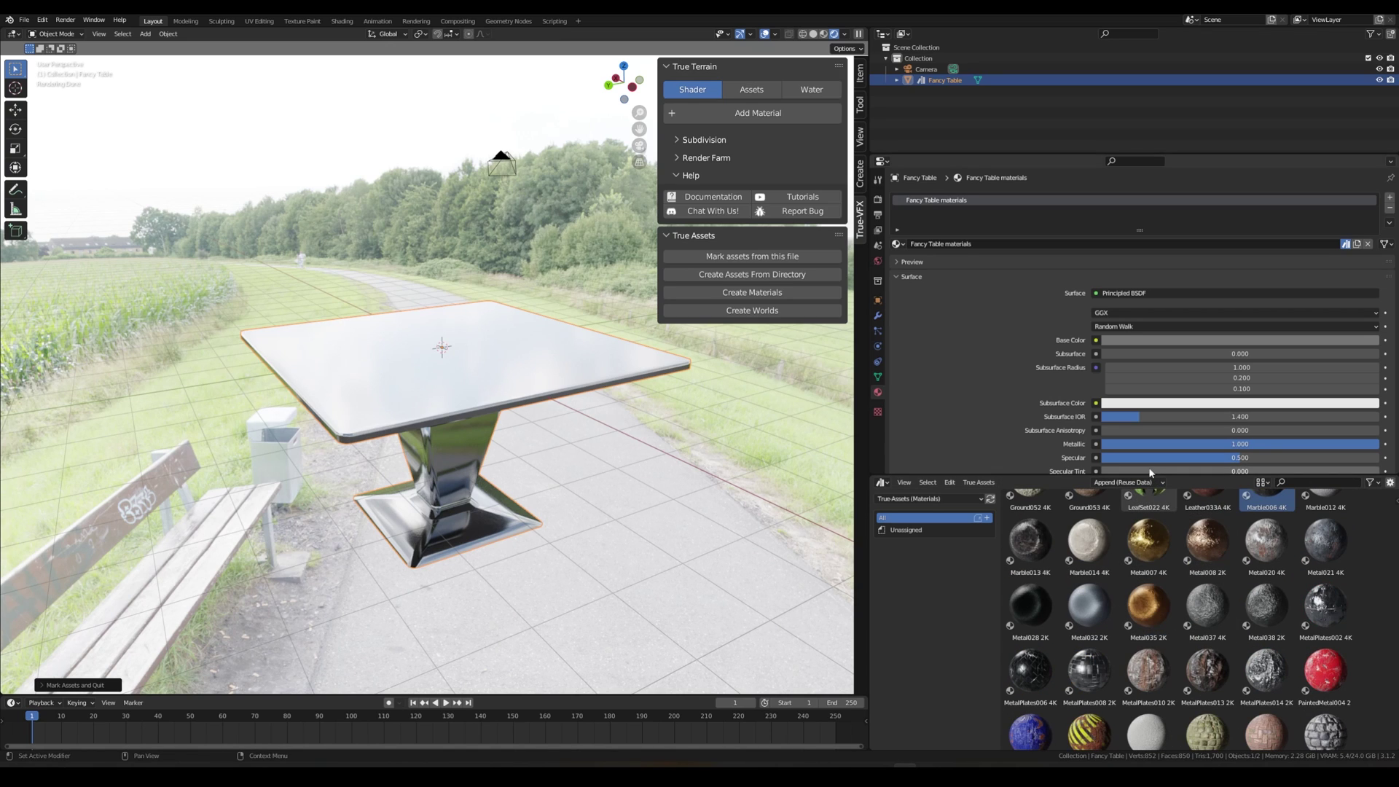
pyautogui.moveTo(1149, 473); pyautogui.dragTo(1151, 362)
pyautogui.scroll(3, 1190, 485)
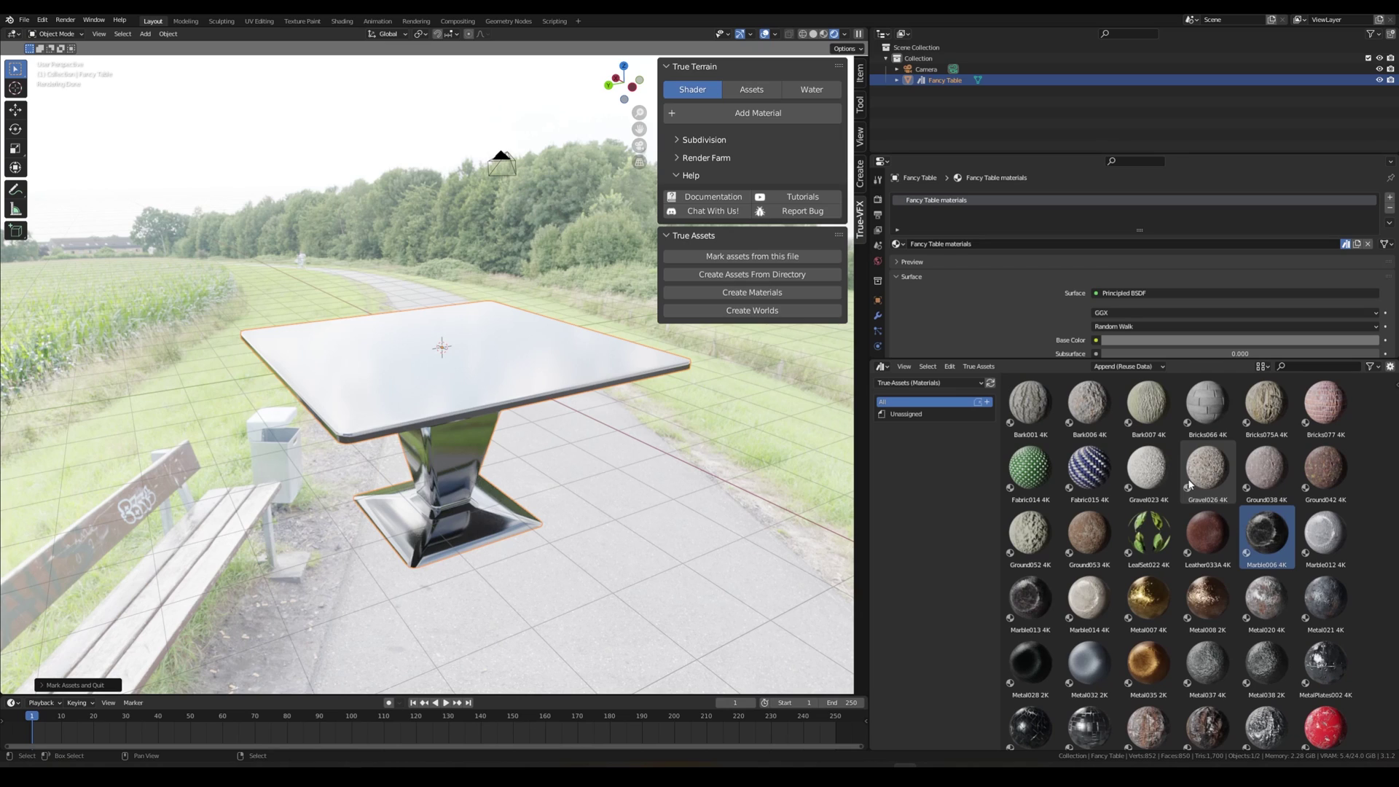
pyautogui.click(991, 382)
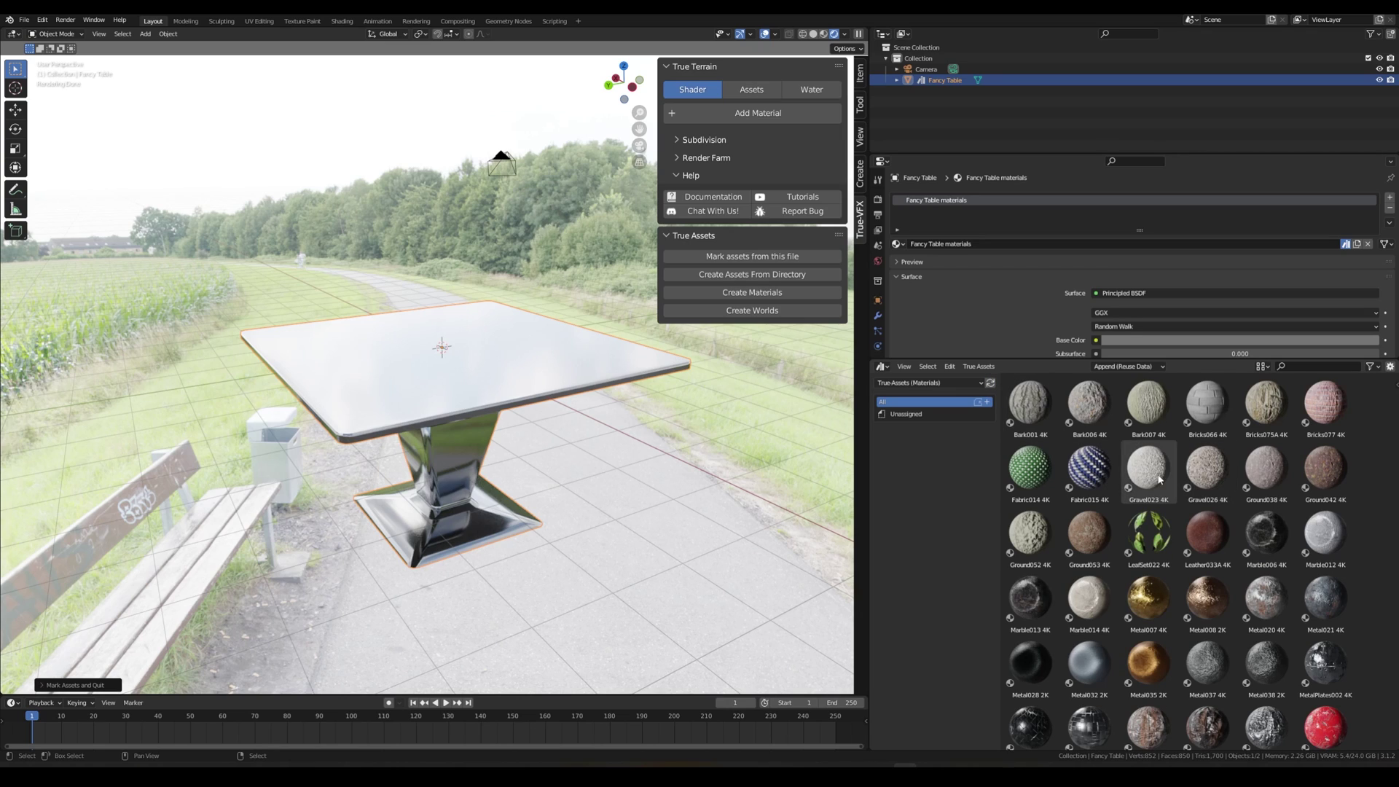
# - List the current file's assets and check the Fancy Table object and its material among them
pyautogui.click(924, 384)
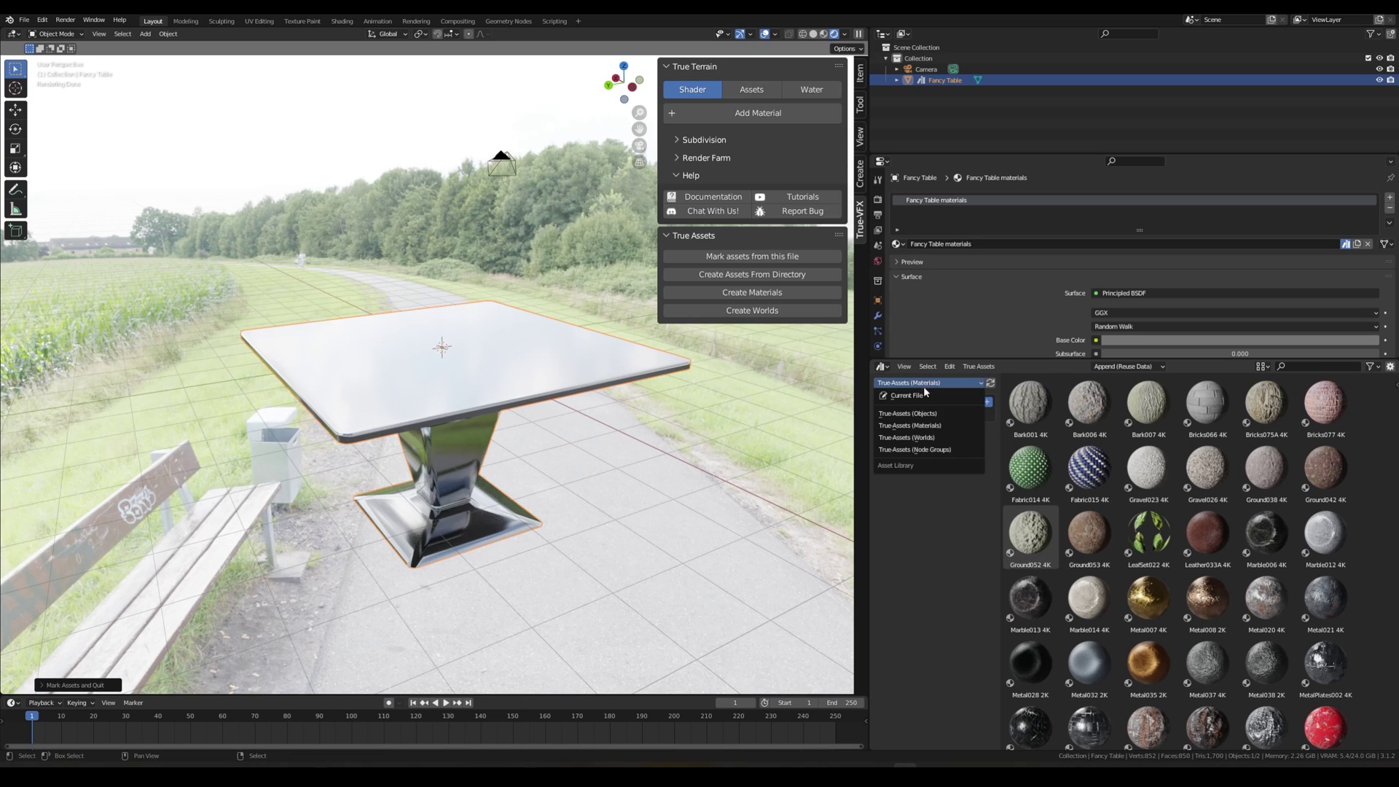
pyautogui.click(955, 405)
pyautogui.click(1200, 474)
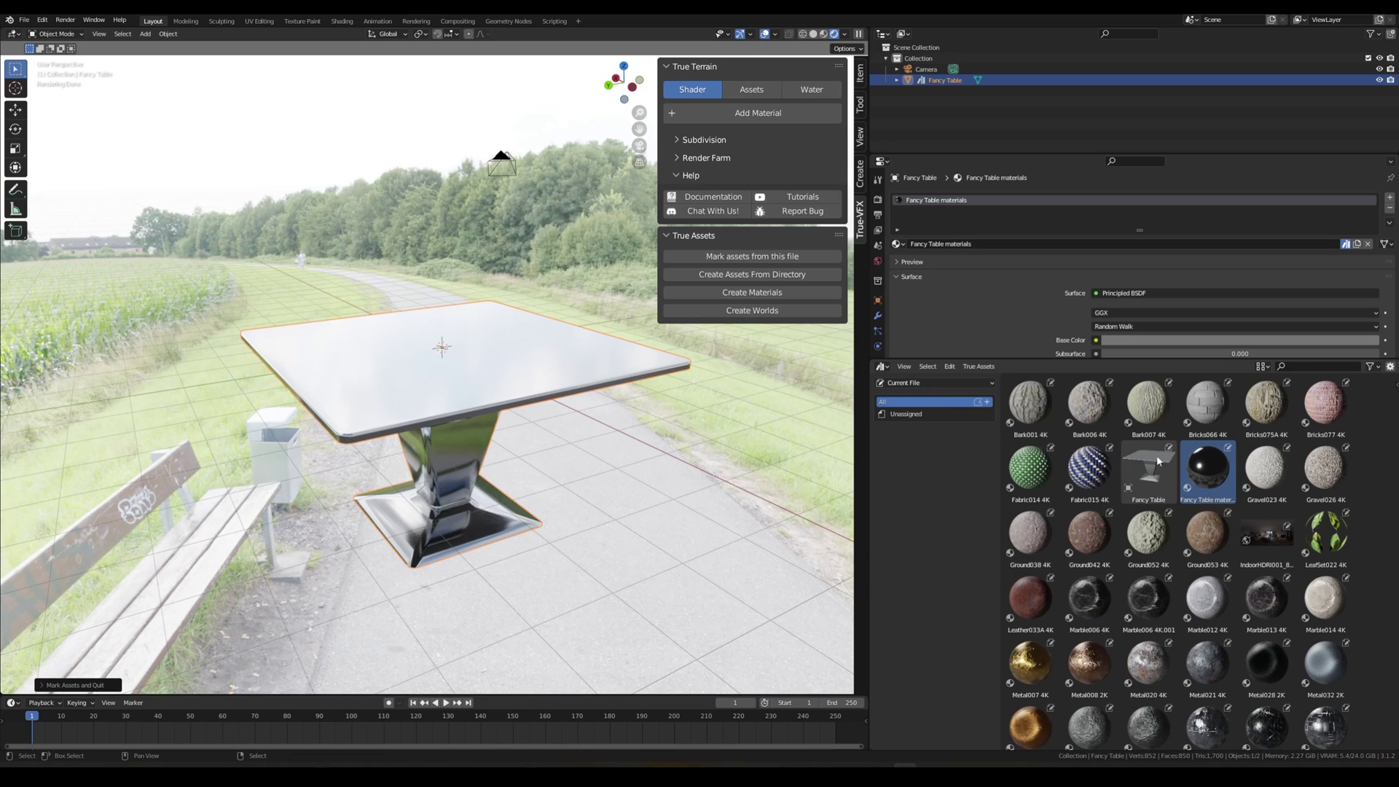
pyautogui.click(1166, 470)
pyautogui.click(1198, 472)
pyautogui.click(1170, 469)
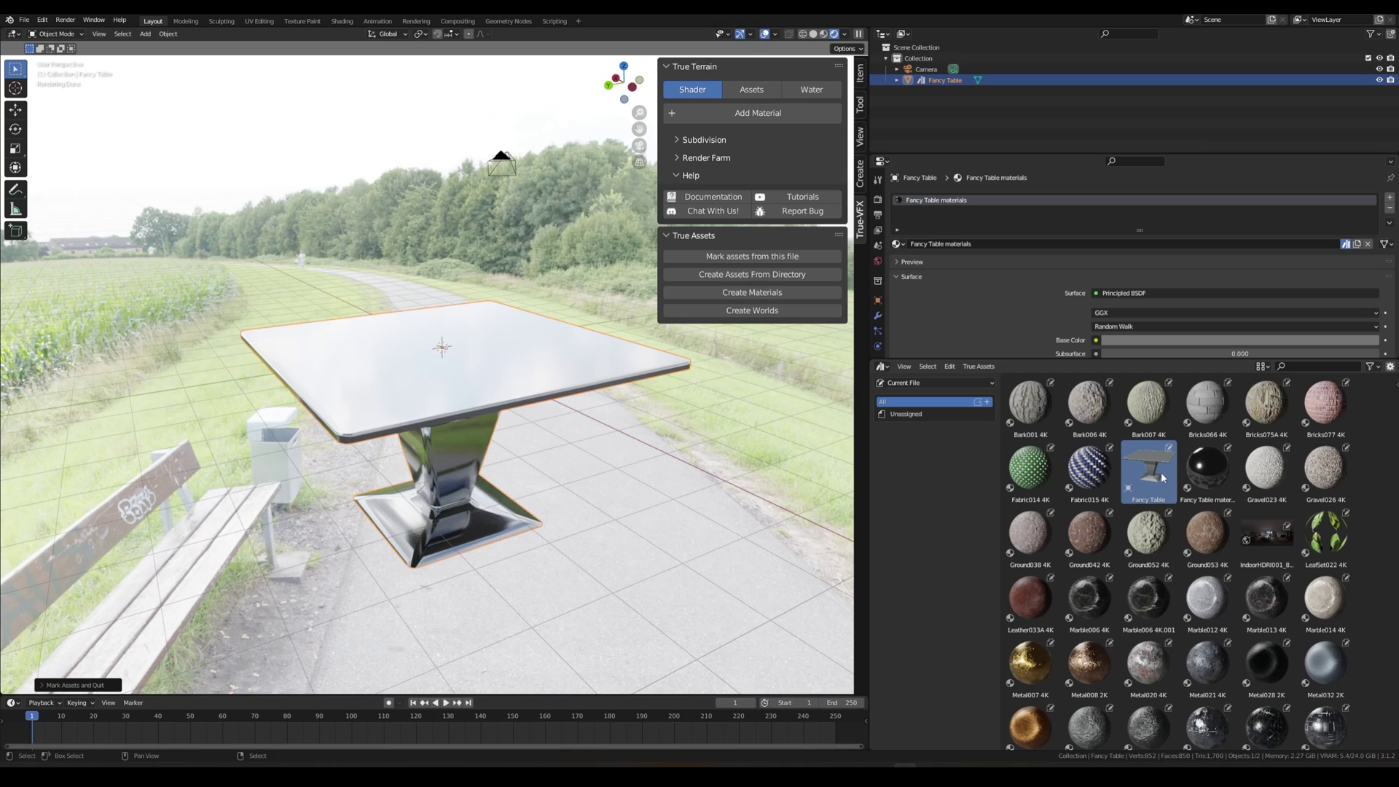
# - Check the Fancy Table object in the True-Assets (Objects) library and its material in the True-Assets (Materials) library
pyautogui.click(950, 383)
pyautogui.click(920, 440)
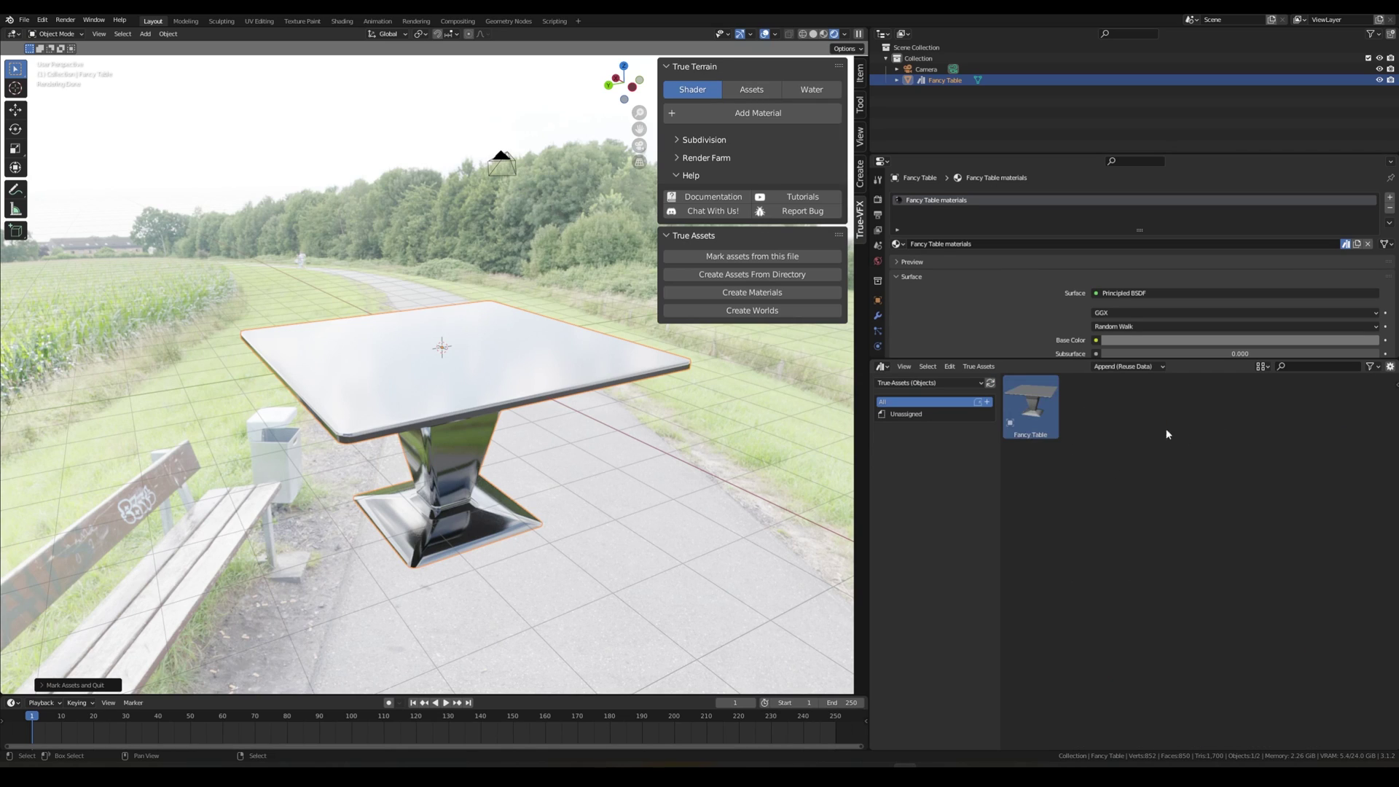
pyautogui.click(964, 383)
pyautogui.click(947, 428)
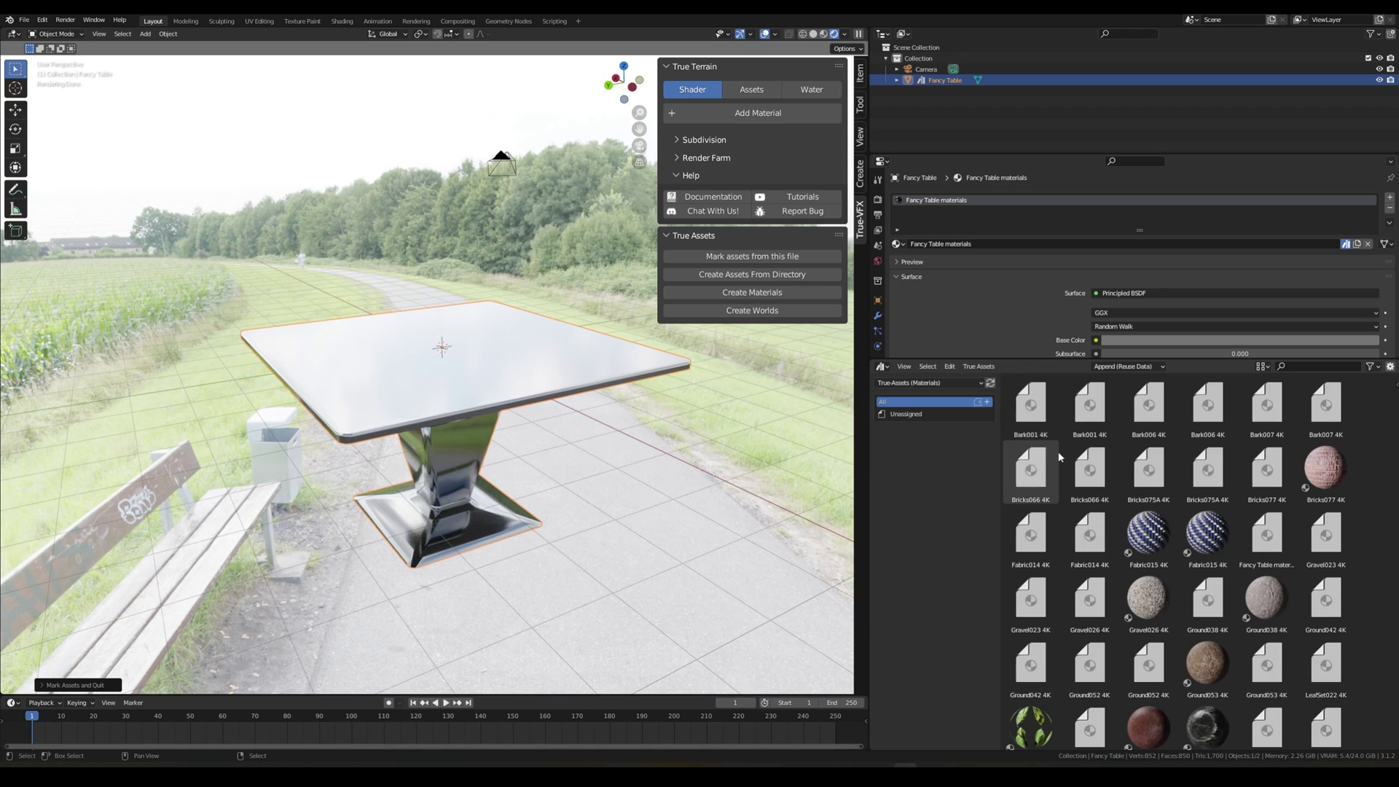
pyautogui.scroll(-2, 1166, 510)
pyautogui.click(1274, 446)
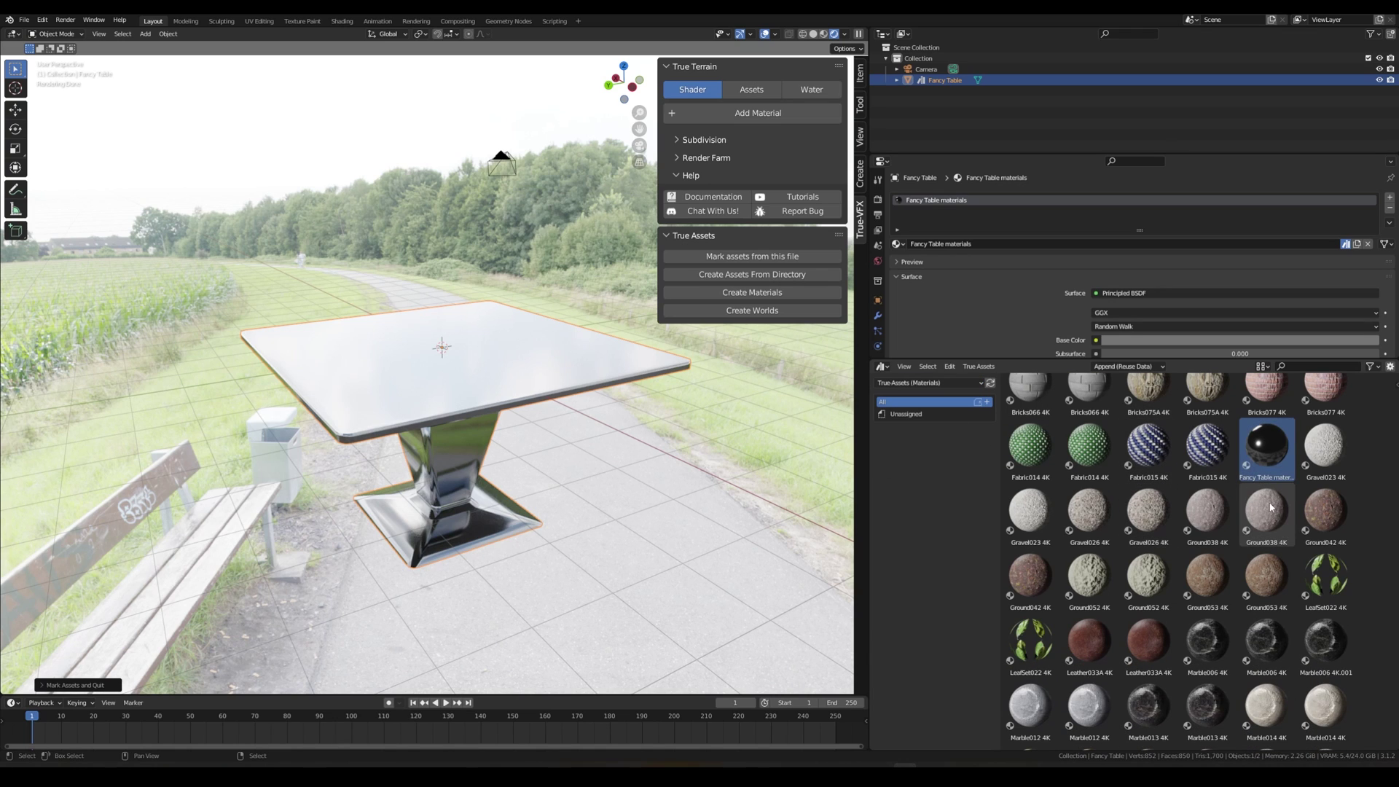
pyautogui.scroll(3, 1270, 508)
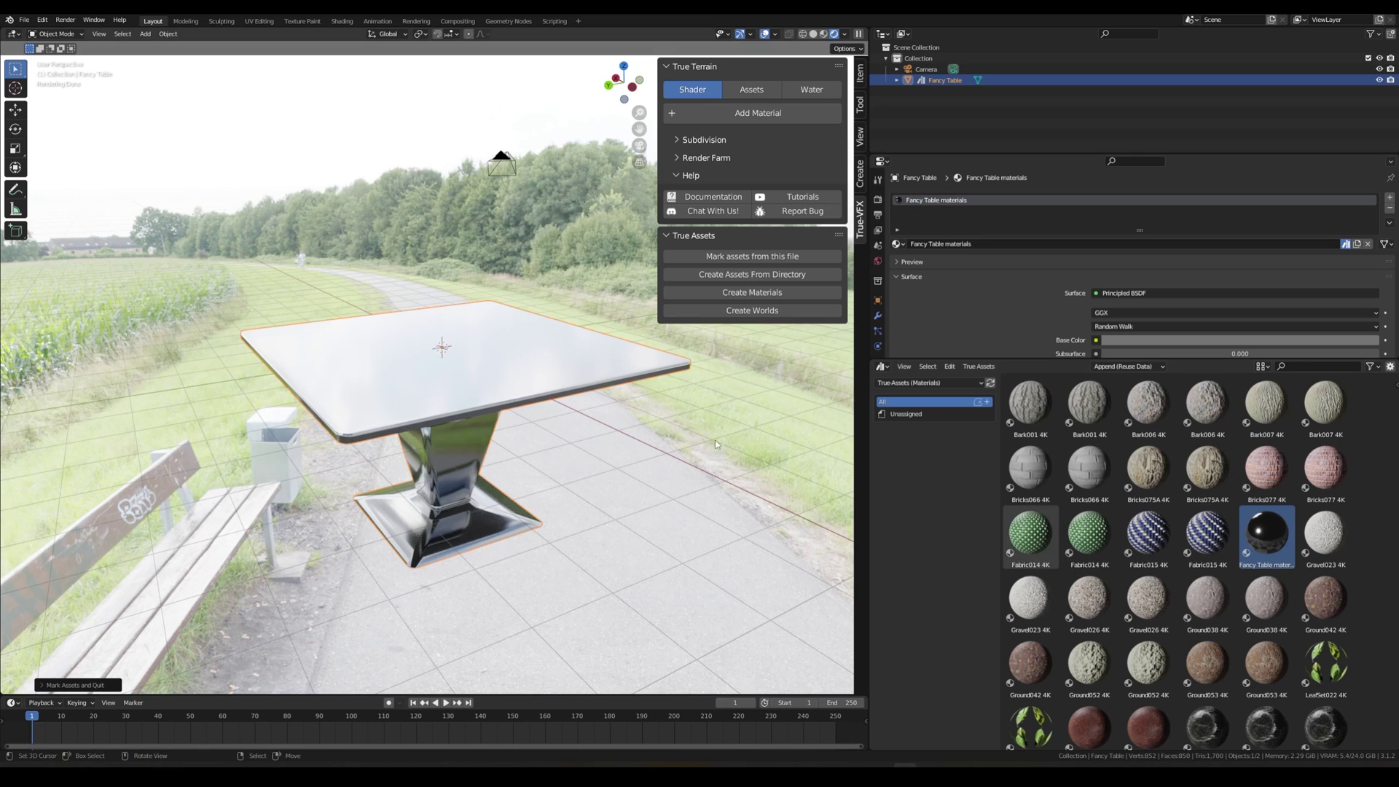
# - Delete the Fancy Table from the scene and switch the viewport to solid shading
pyautogui.moveTo(492, 443); pyautogui.dragTo(468, 418, button='middle')
pyautogui.press('x')
pyautogui.click(467, 417)
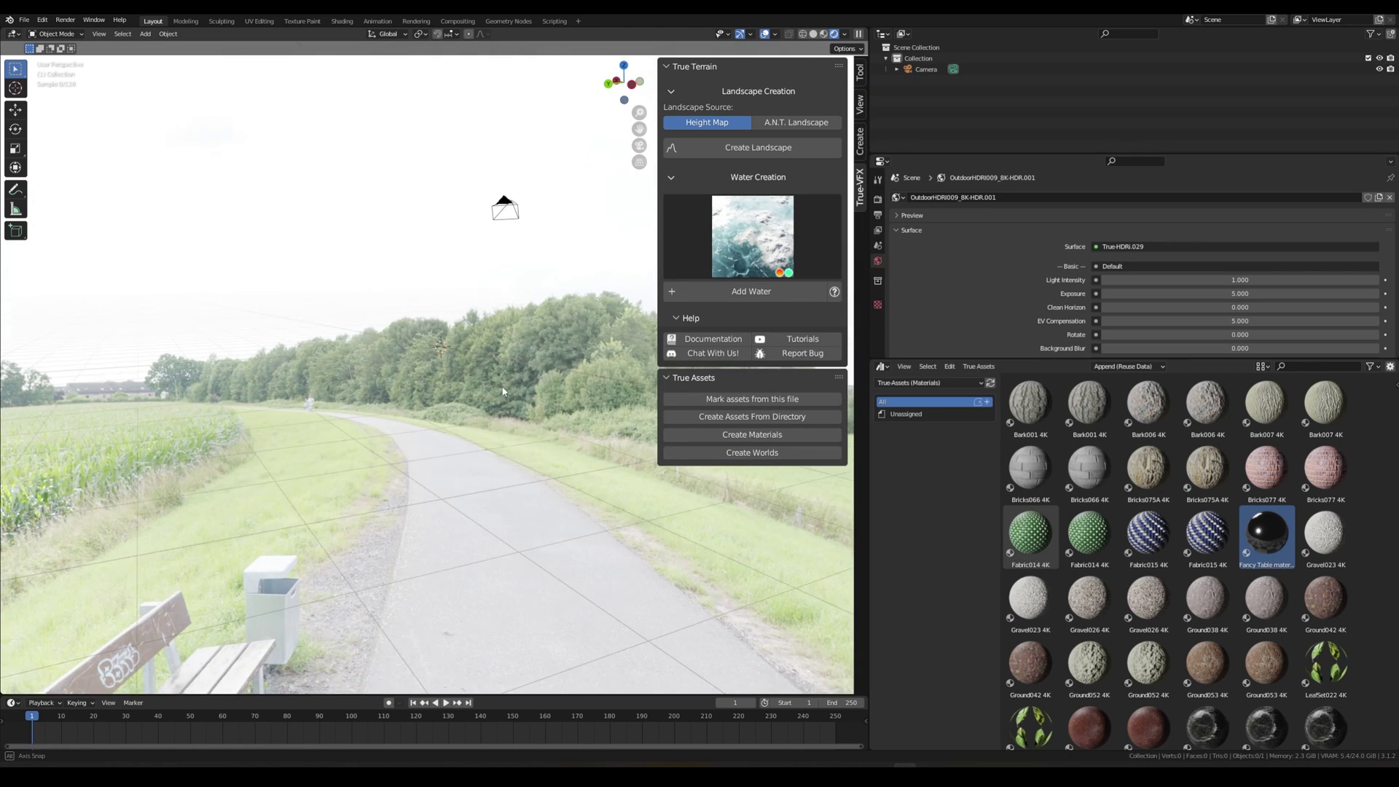
pyautogui.press('z')
pyautogui.click(531, 413)
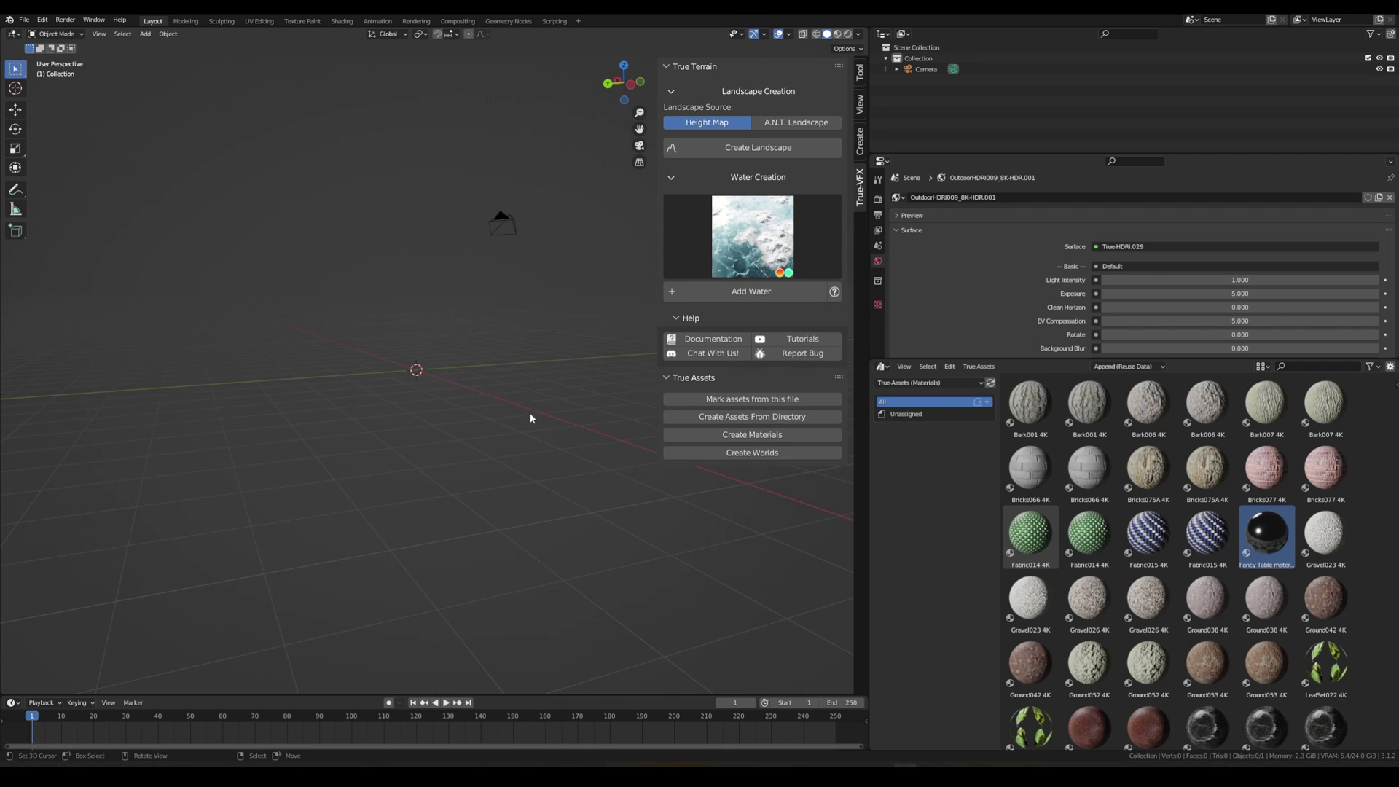
pyautogui.moveTo(486, 350); pyautogui.dragTo(491, 391, button='middle')
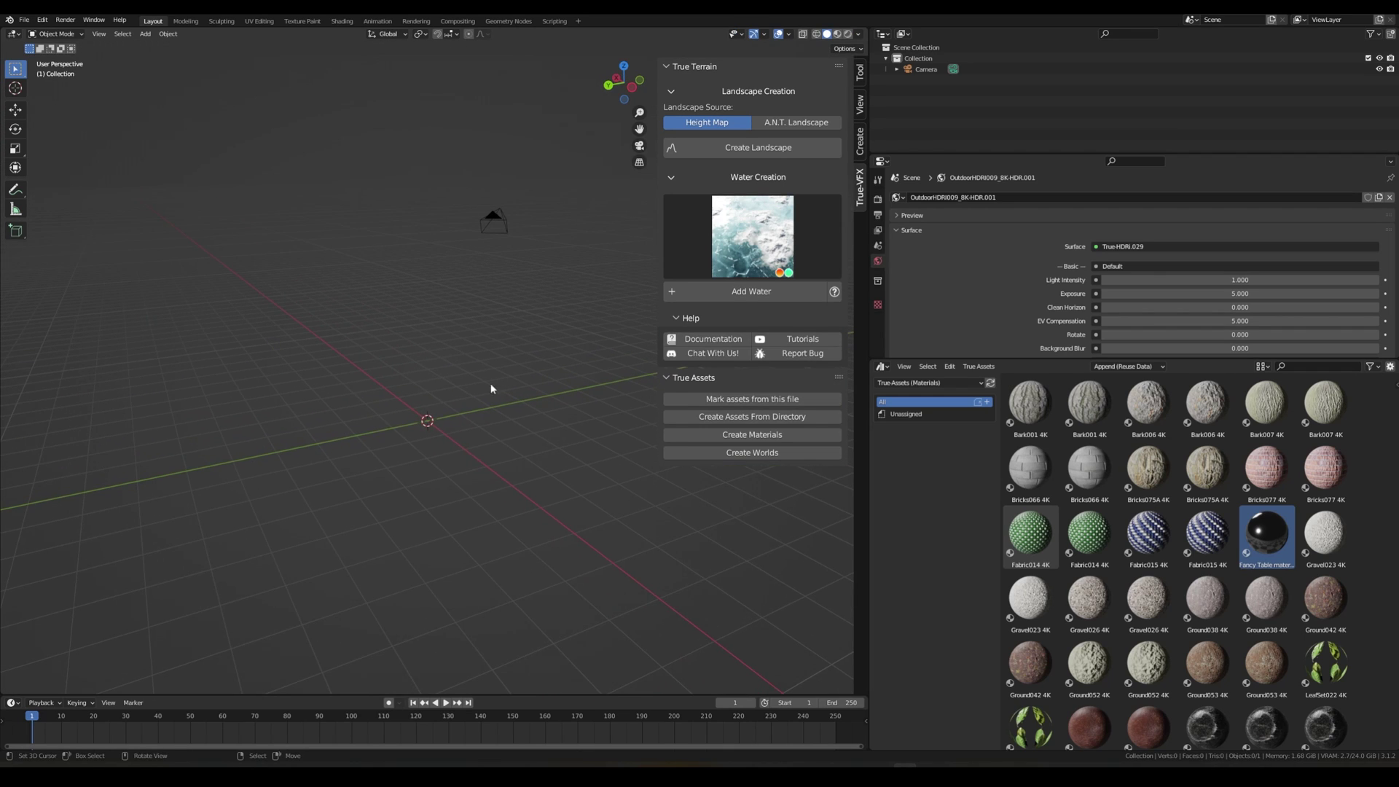
# - Start creating assets from a directory and open the Blend Files folder on the G: drive
pyautogui.click(764, 417)
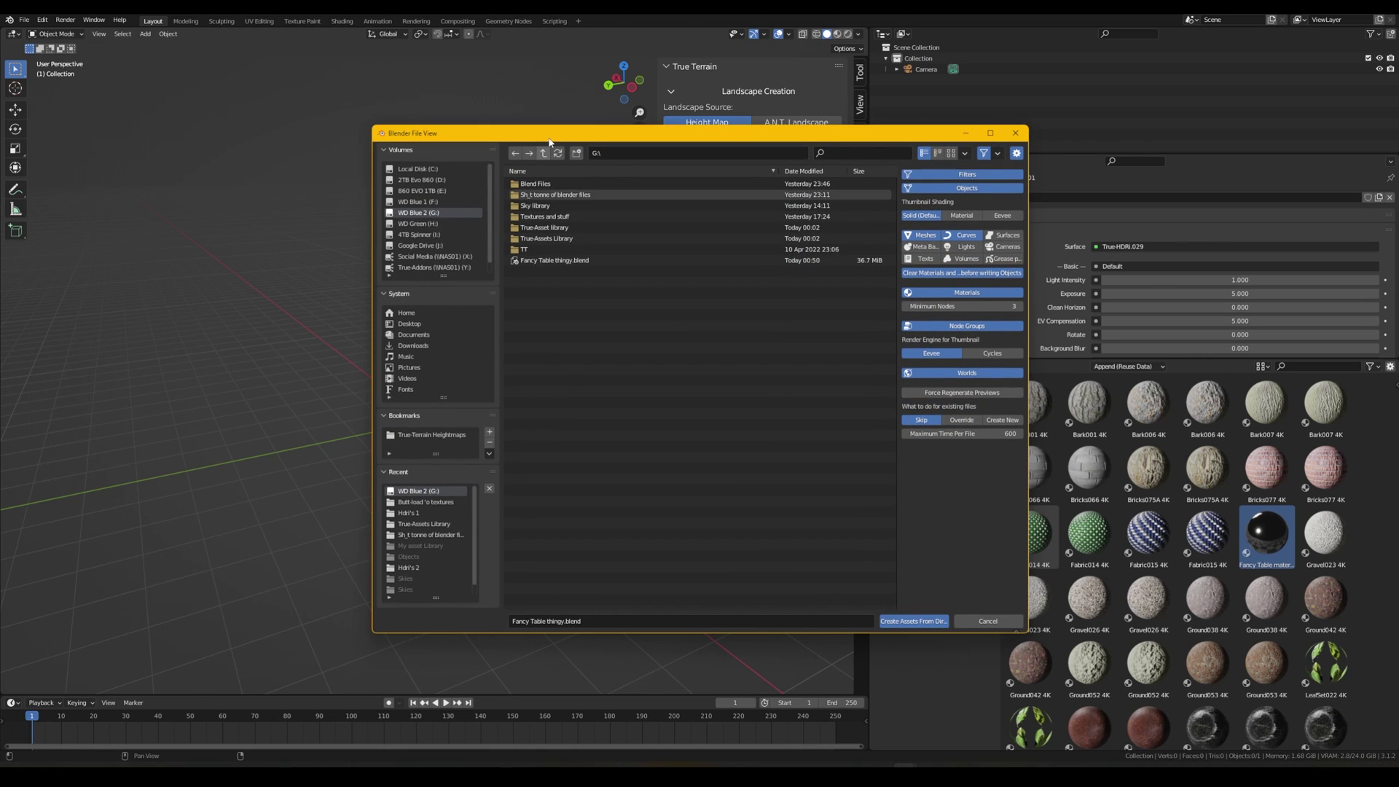
pyautogui.doubleClick(543, 184)
pyautogui.moveTo(628, 138); pyautogui.dragTo(572, 153)
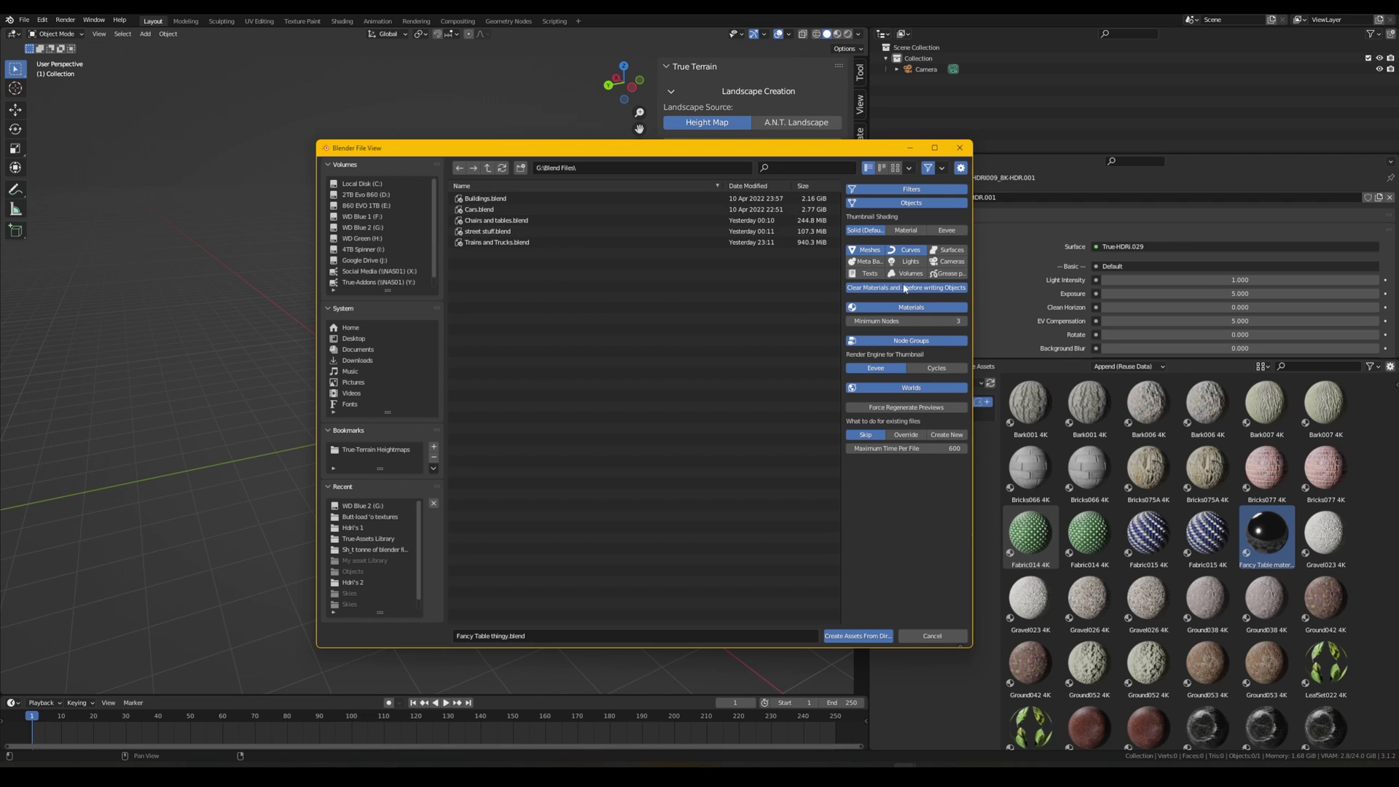
# - Limit the assets to mesh objects by excluding curves, materials, node groups and worlds, and choose Create New for existing files
pyautogui.click(907, 311)
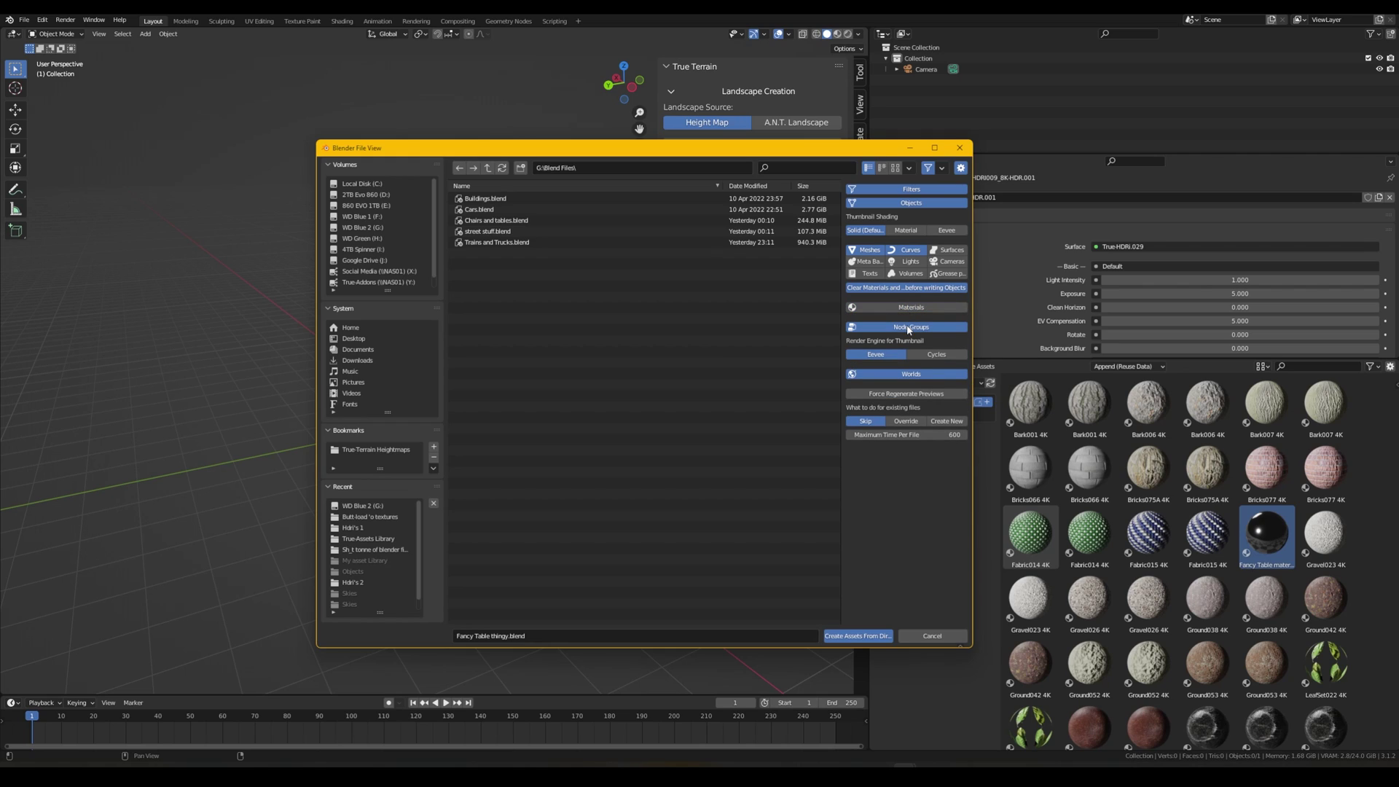
pyautogui.click(908, 328)
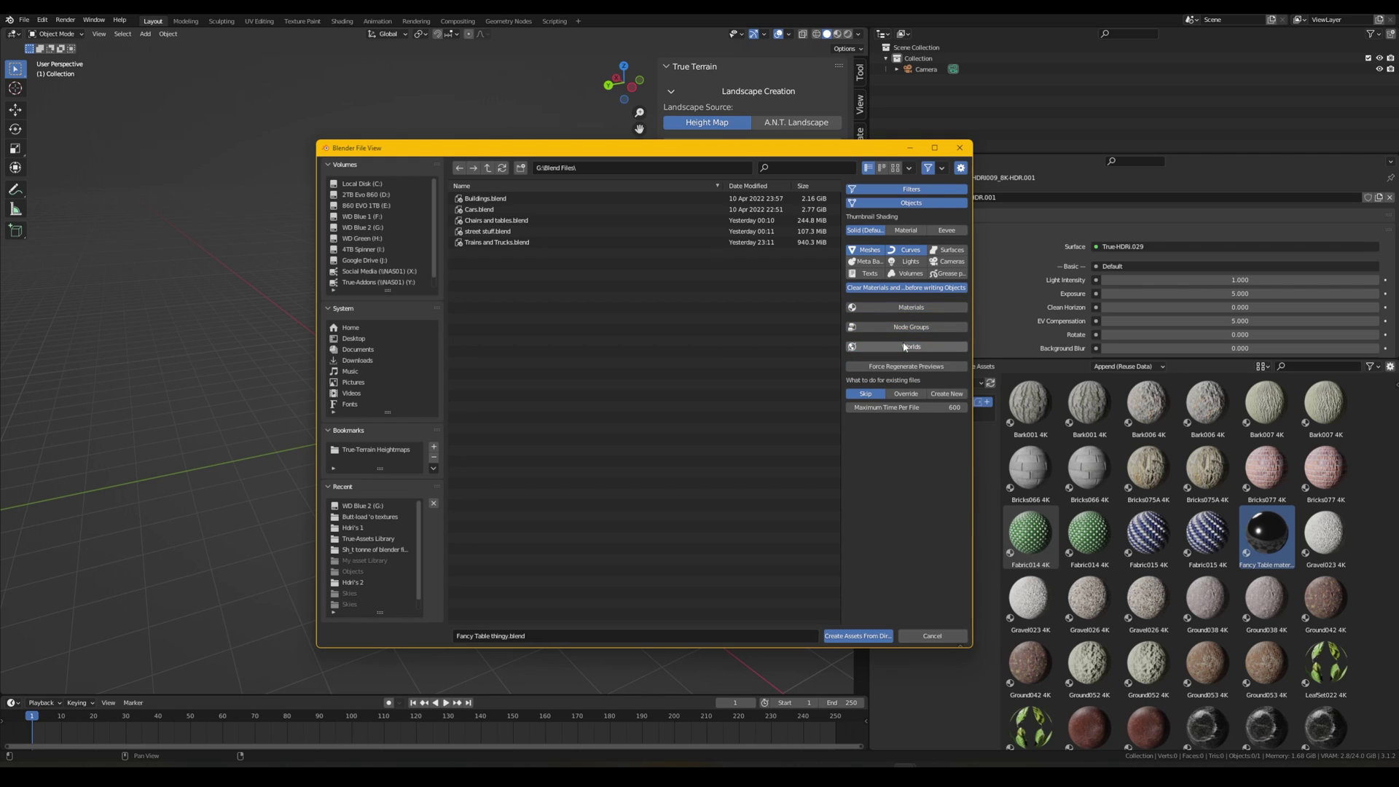
pyautogui.click(909, 252)
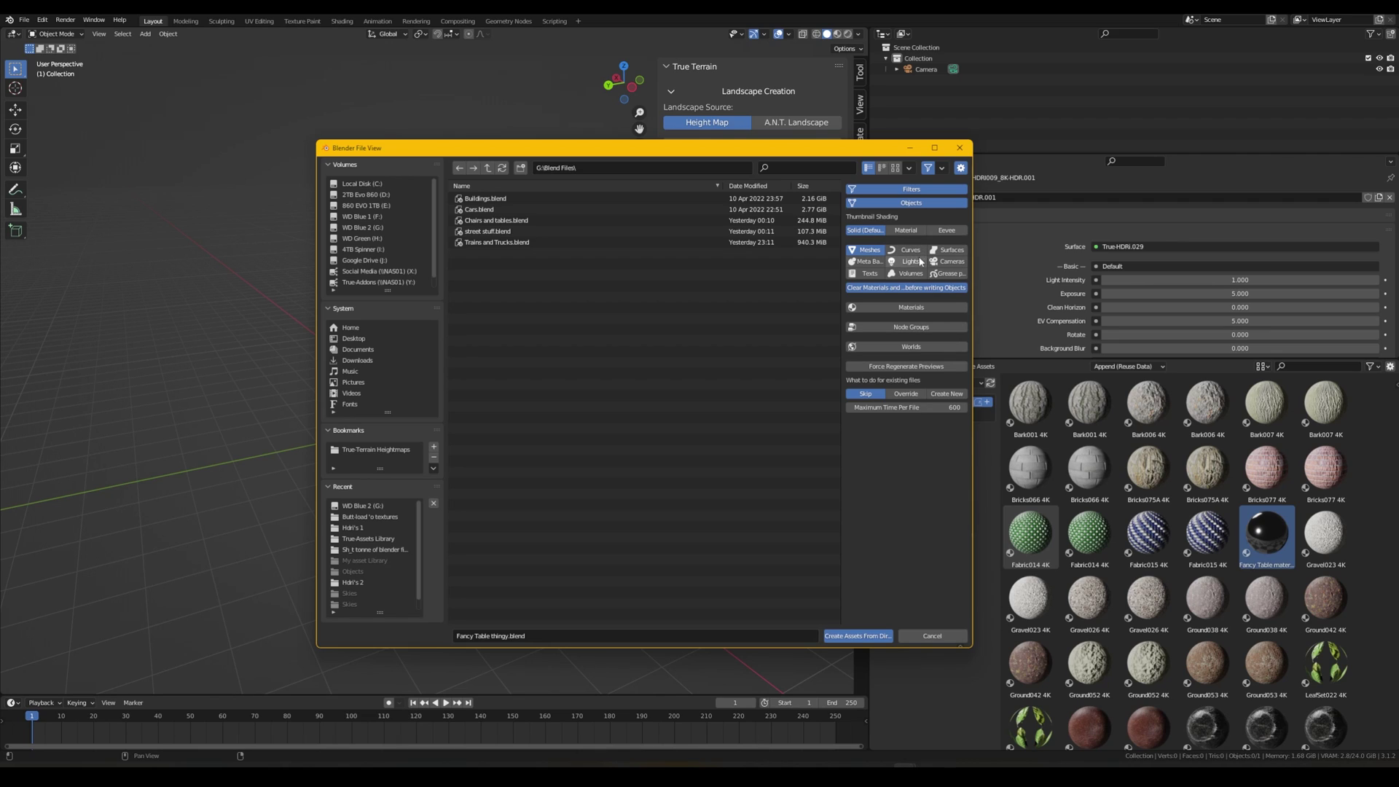
pyautogui.click(946, 395)
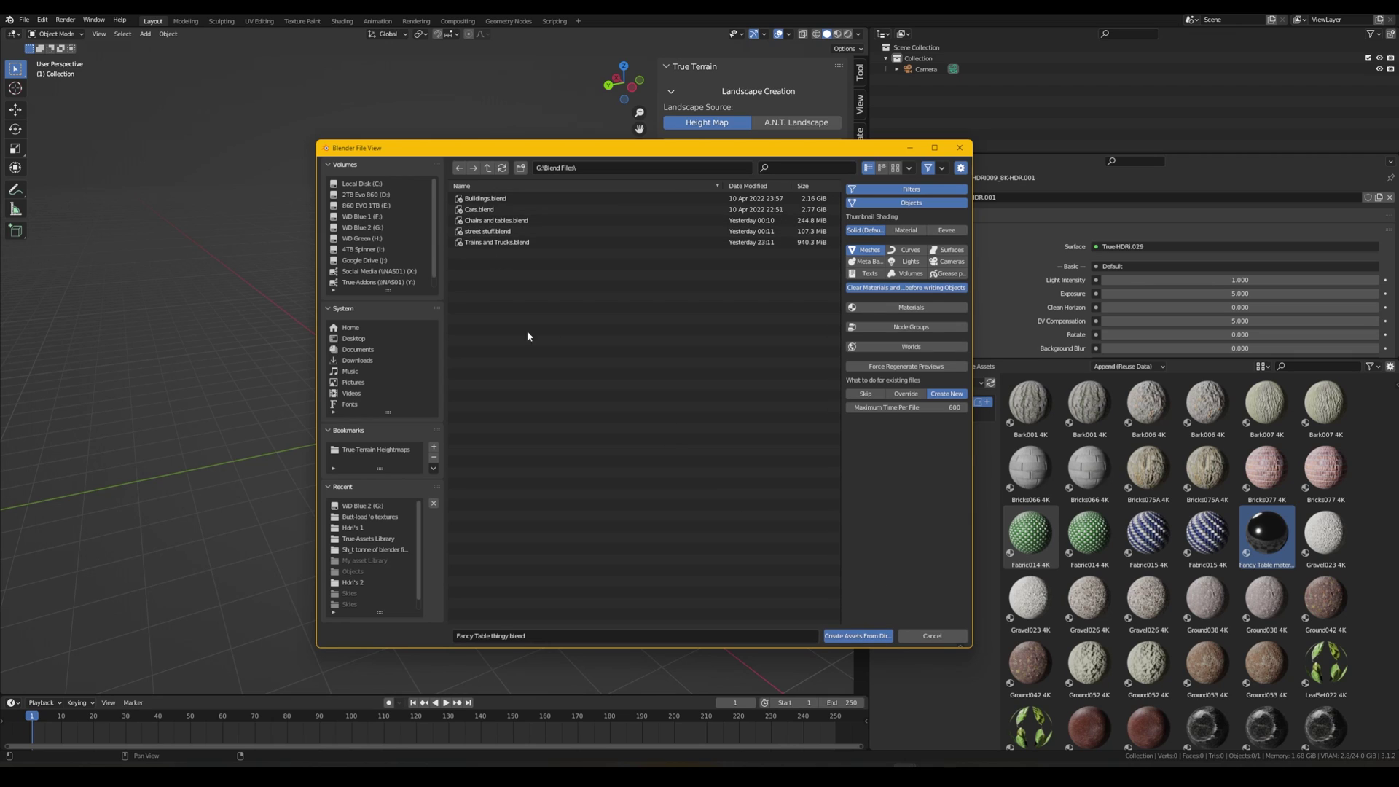
# - Go through the blend files in the folder and create object assets from the directory
pyautogui.moveTo(528, 336); pyautogui.dragTo(543, 361)
pyautogui.click(511, 209)
pyautogui.click(510, 220)
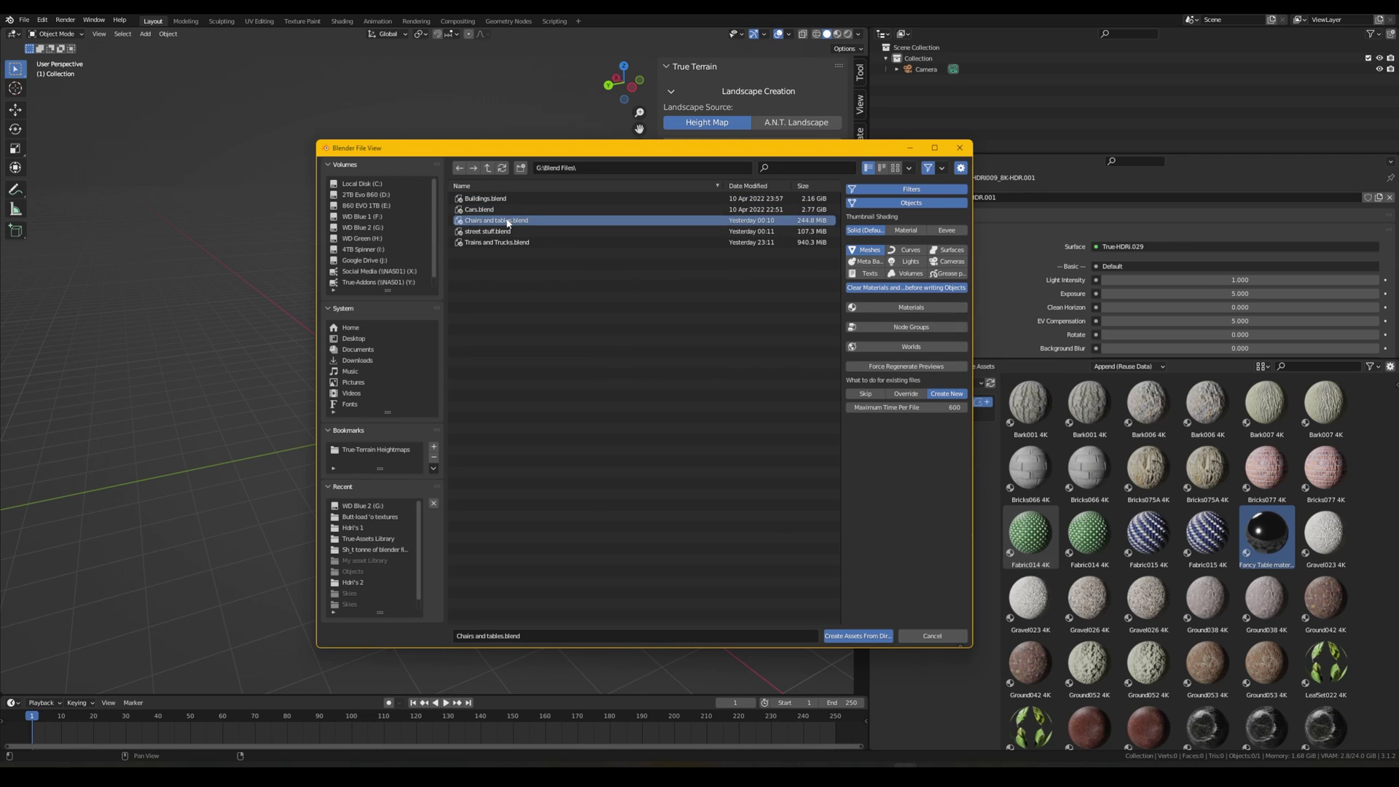
pyautogui.click(510, 231)
pyautogui.click(510, 242)
pyautogui.moveTo(518, 288); pyautogui.dragTo(500, 232)
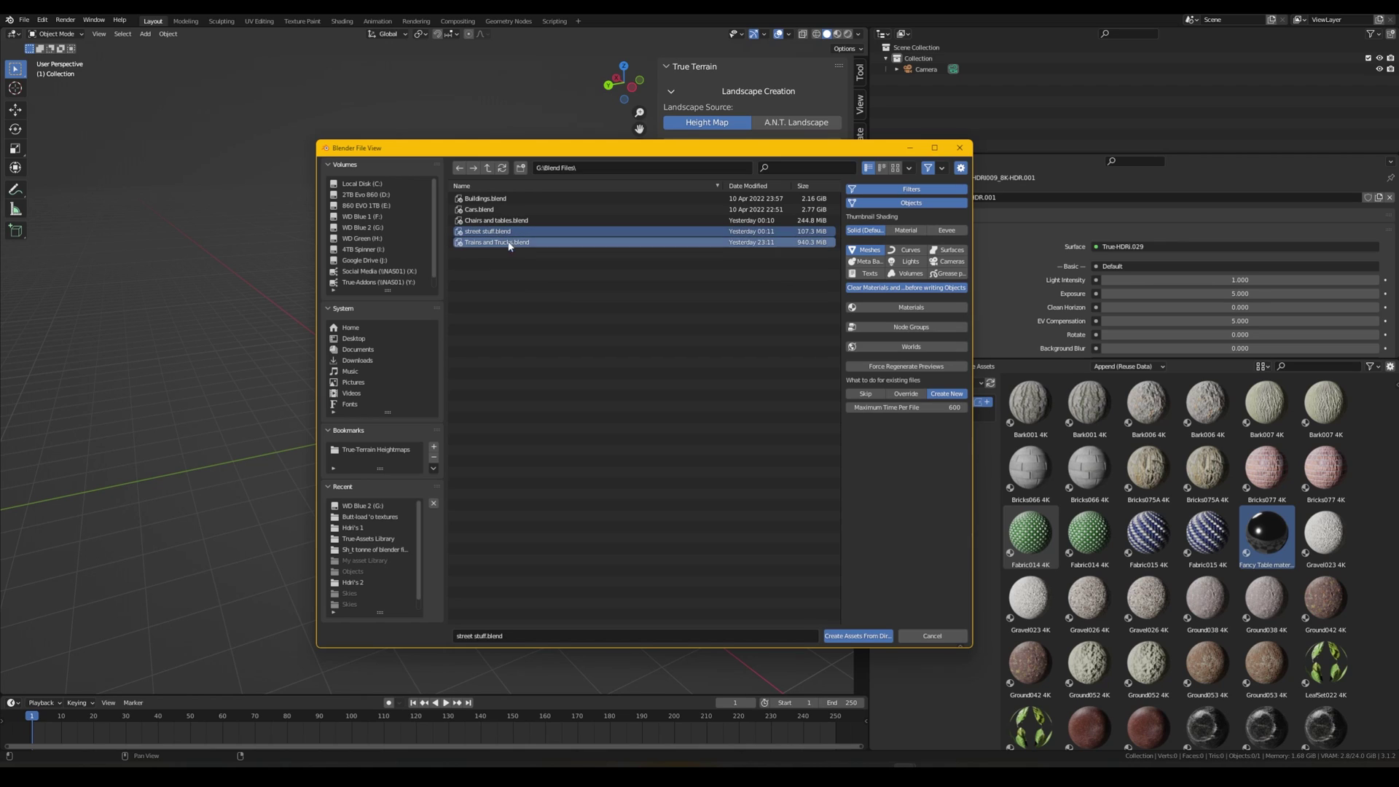
pyautogui.click(559, 440)
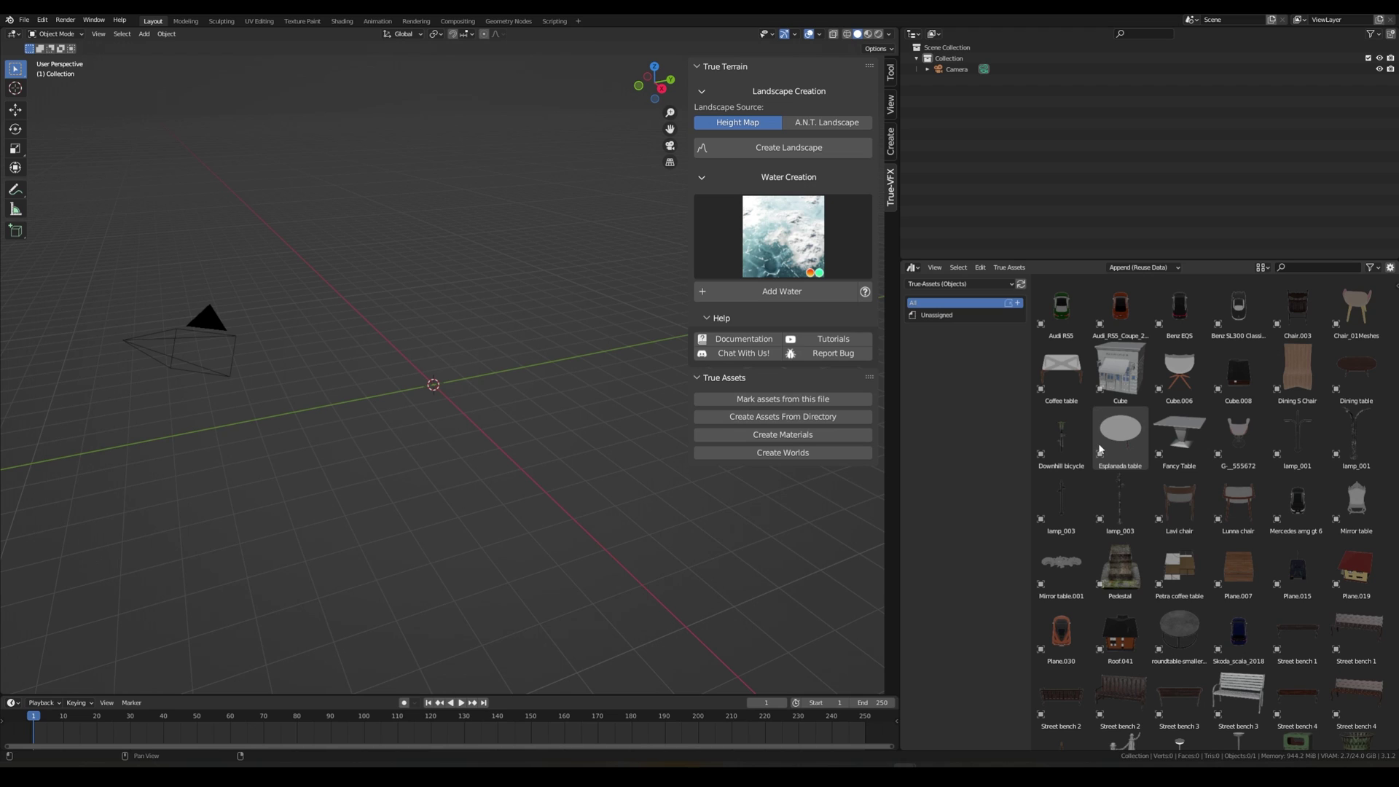
# - Place the Cube building asset from the True-Assets (Objects) library in the scene near the 3D cursor
pyautogui.scroll(-5, 1115, 387)
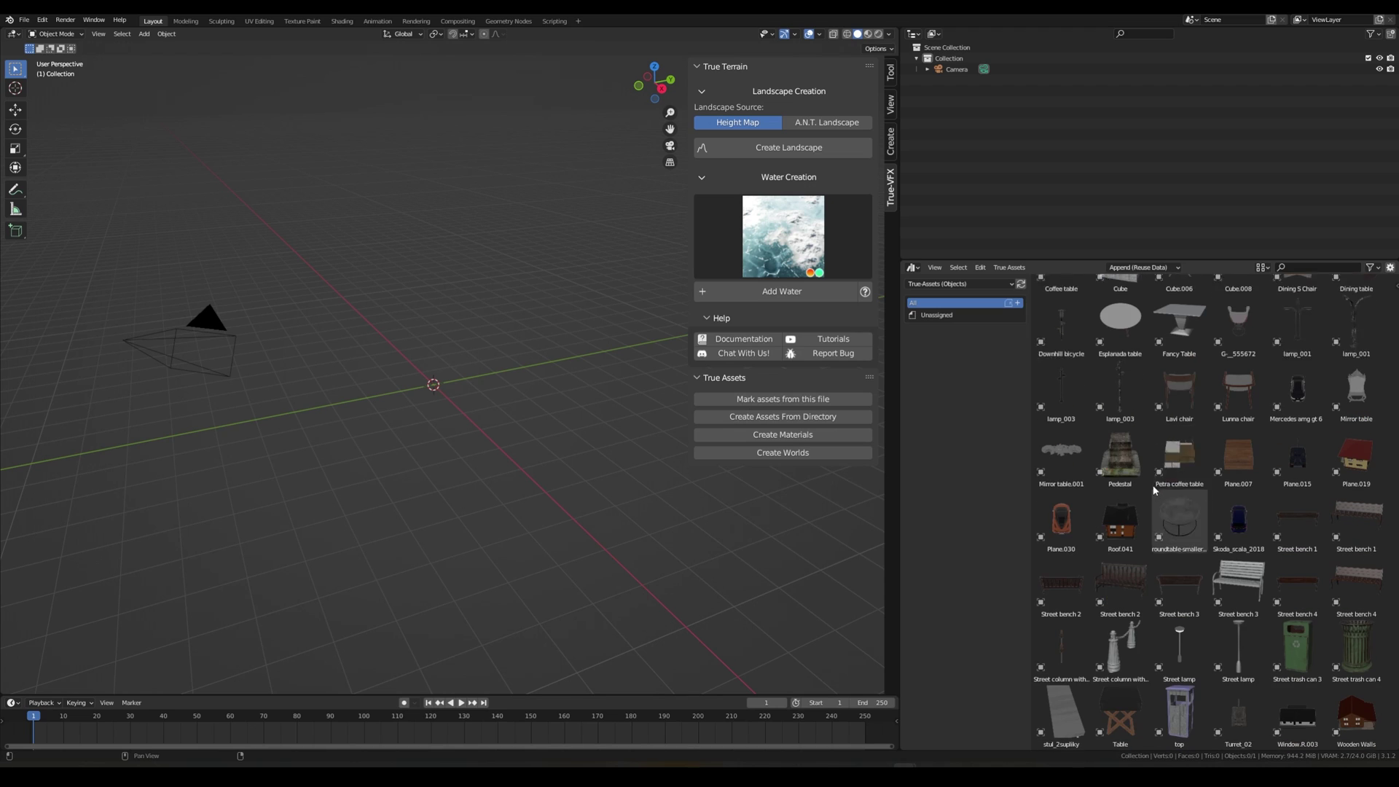
pyautogui.scroll(5, 1137, 437)
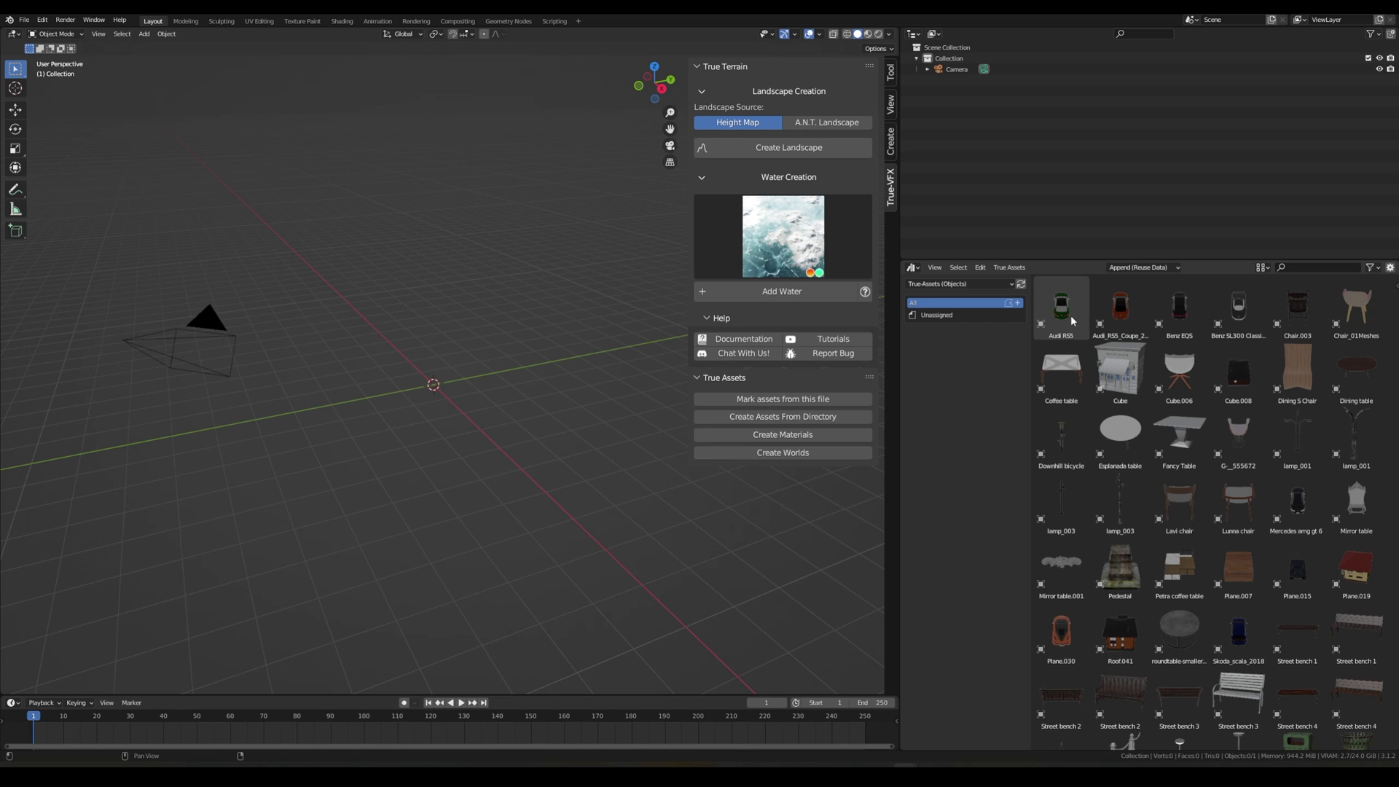
pyautogui.moveTo(1090, 370); pyautogui.dragTo(481, 328)
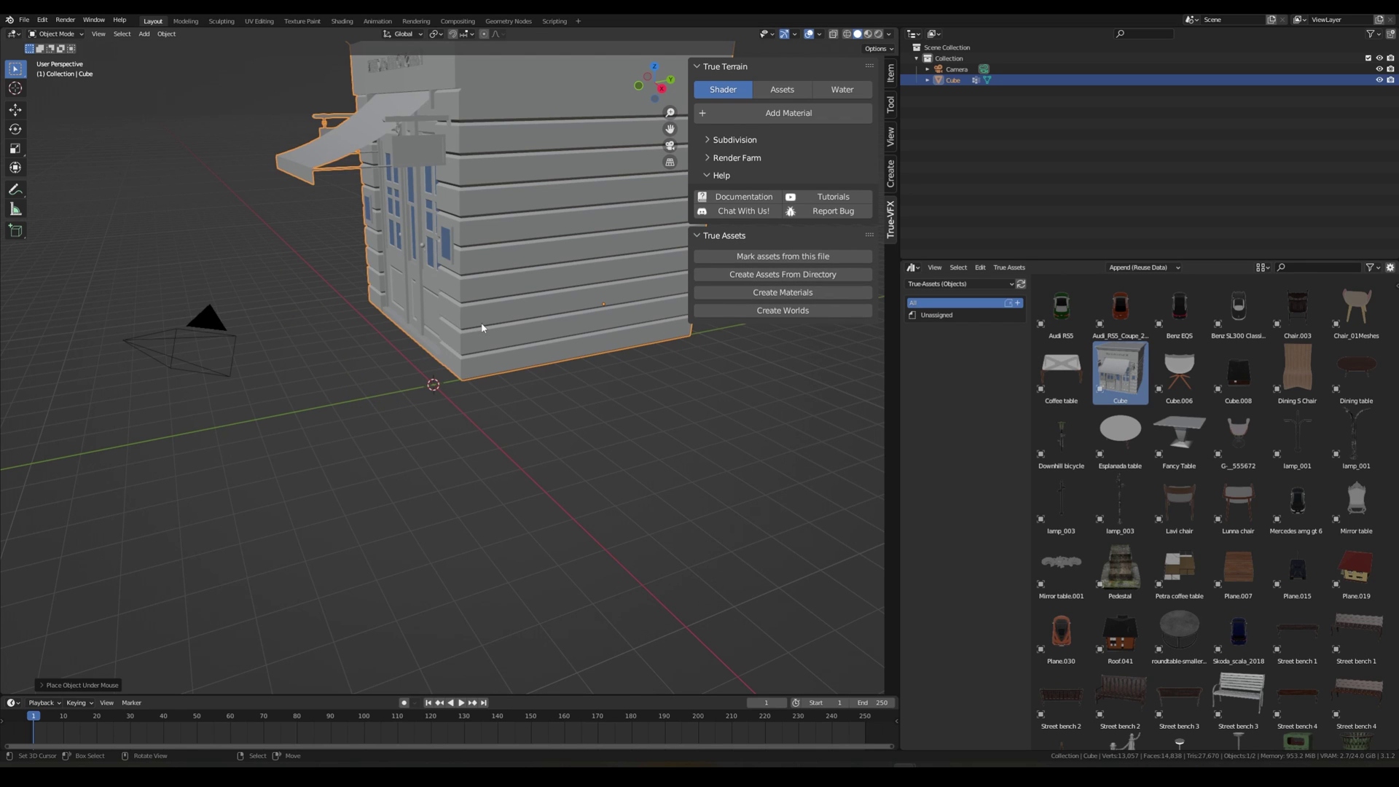
pyautogui.moveTo(482, 328); pyautogui.dragTo(520, 308, button='middle')
pyautogui.scroll(-3, 481, 322)
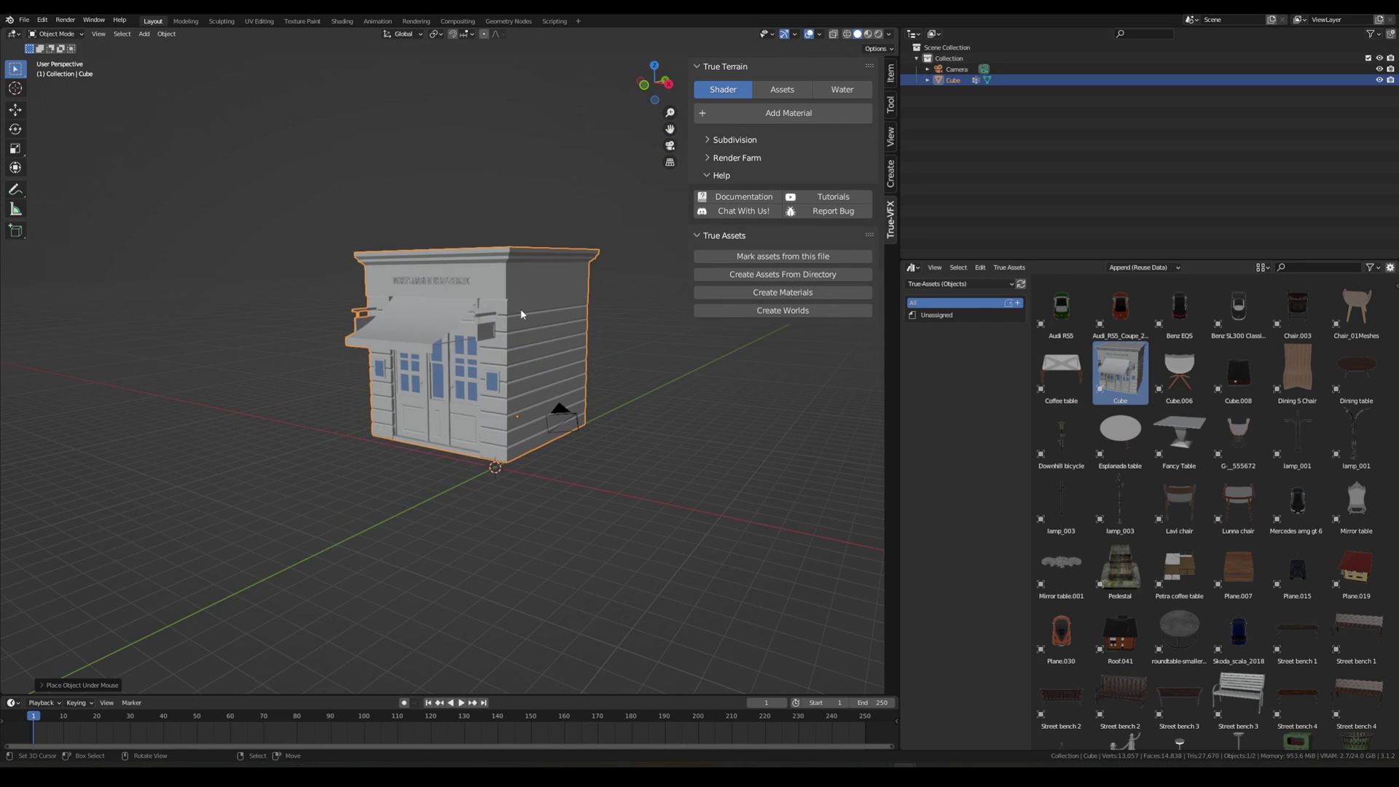
# - Switch the viewport to rendered shading and inspect the building's awning, signs and walls up close
pyautogui.press('z')
pyautogui.click(514, 262)
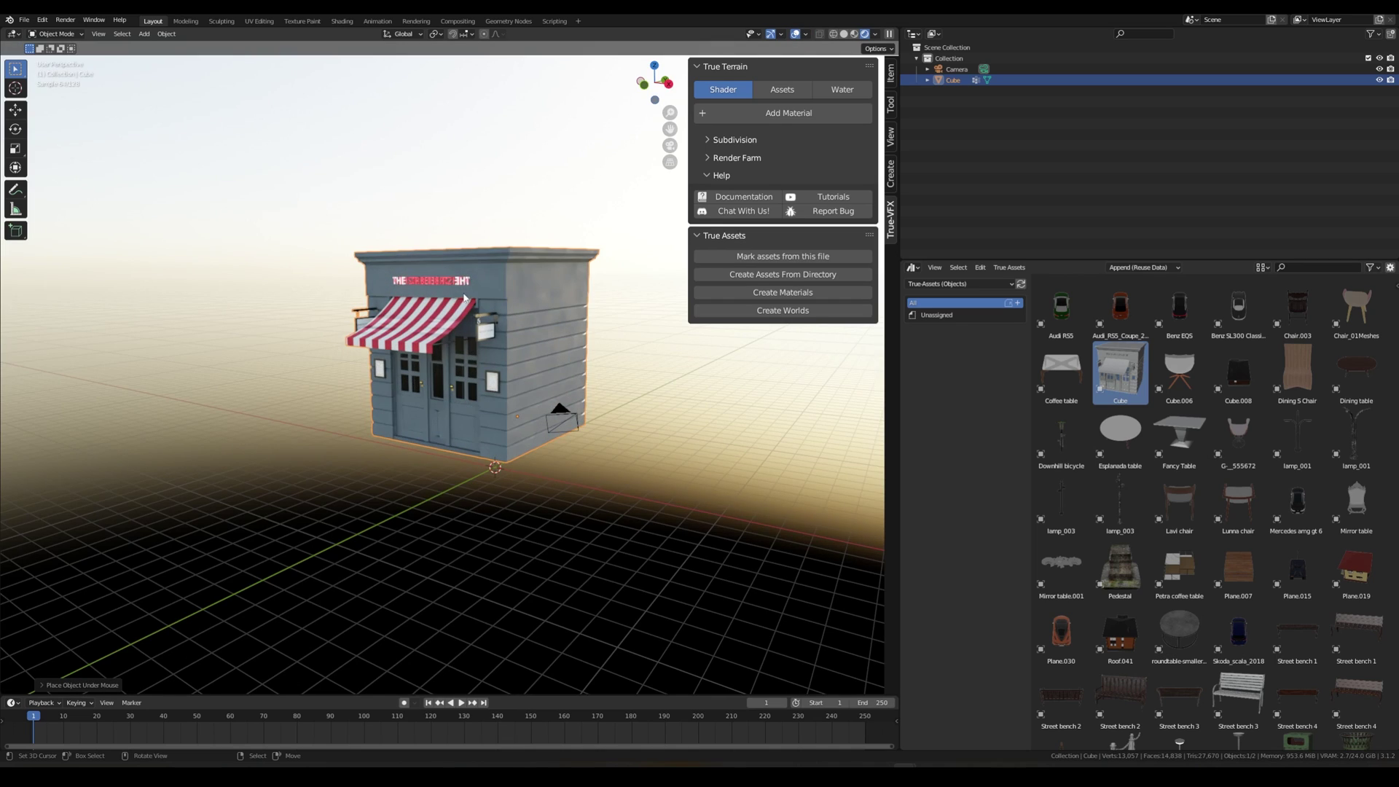
pyautogui.scroll(3, 536, 292)
pyautogui.scroll(2, 537, 293)
pyautogui.moveTo(536, 292); pyautogui.dragTo(575, 344, button='middle')
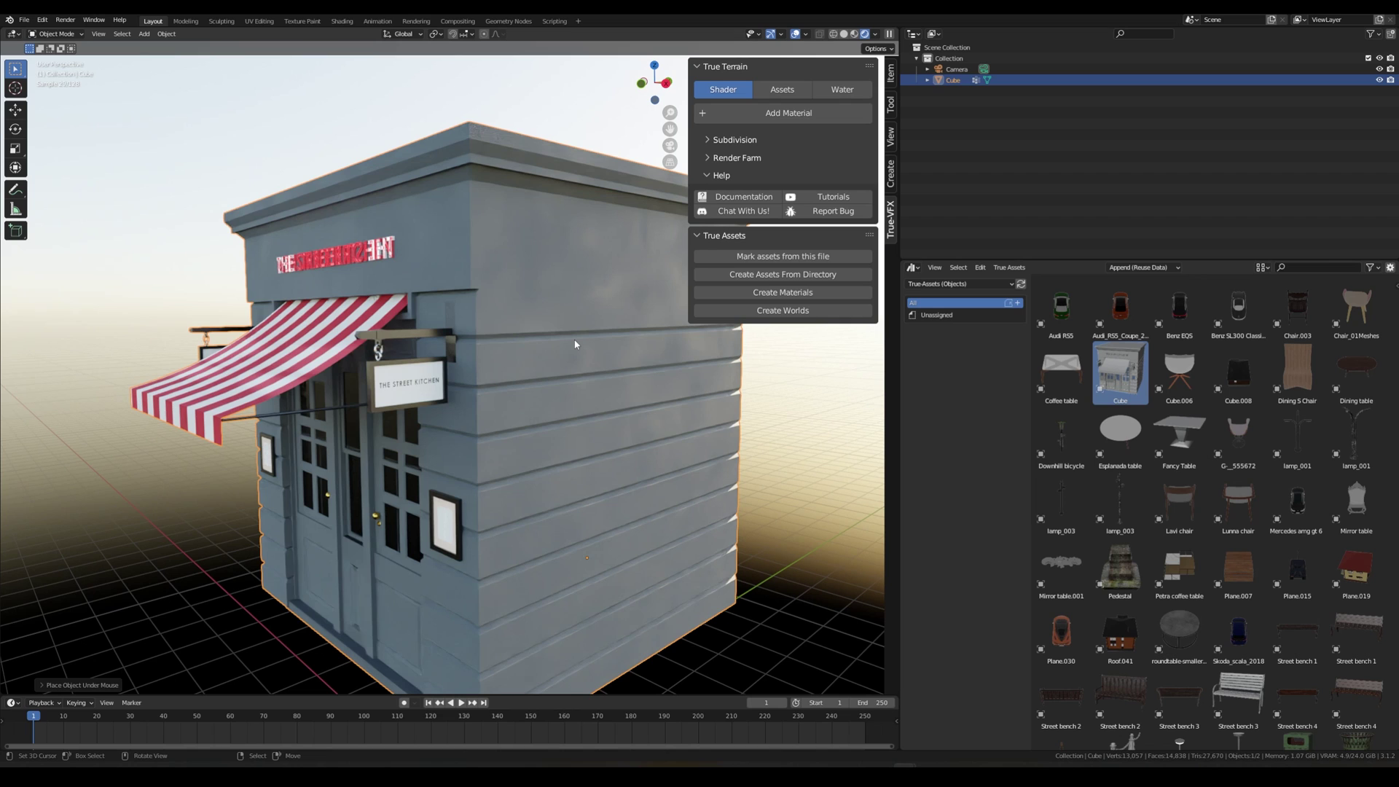
pyautogui.rightClick(575, 344)
pyautogui.press('KP_1')
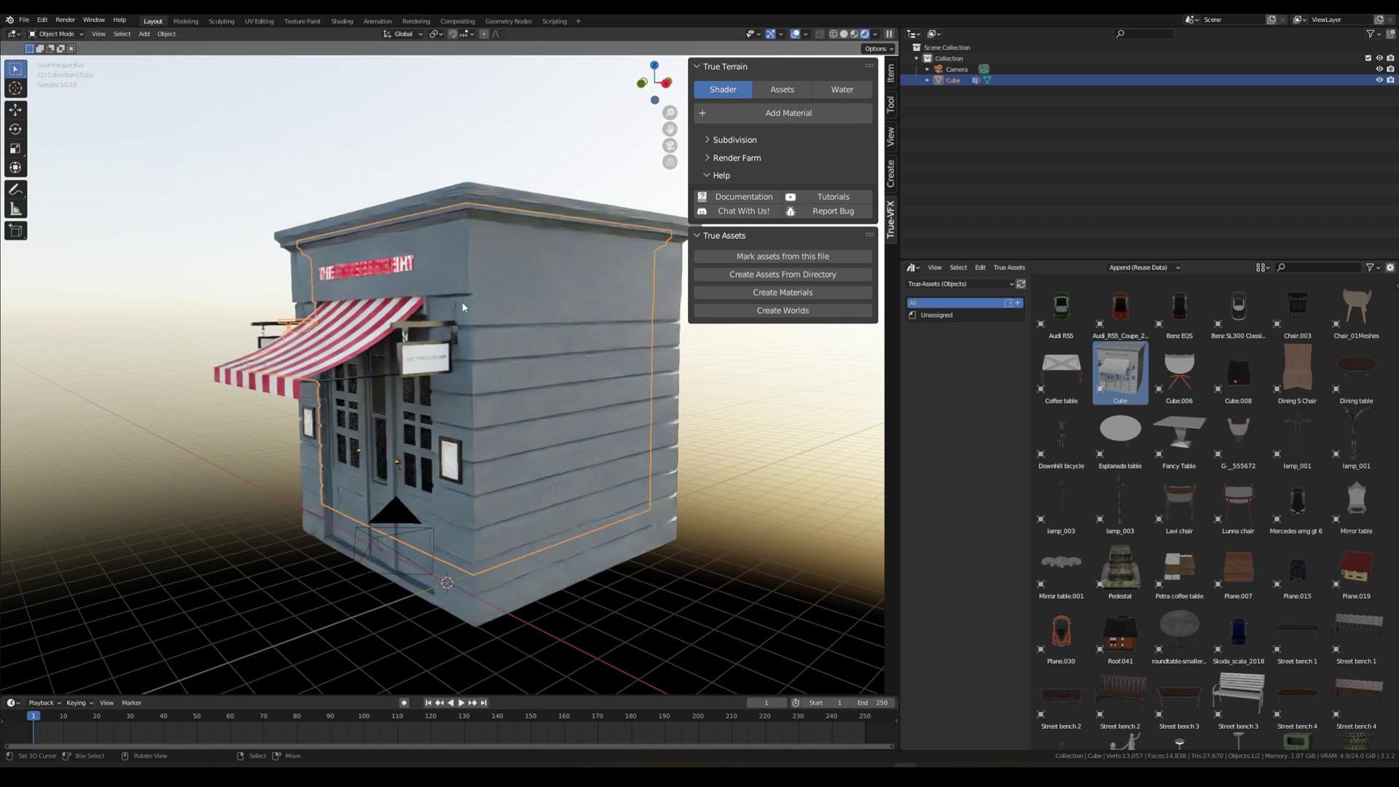
# - Place the Lavi chair asset from the objects library in the scene
pyautogui.moveTo(542, 310); pyautogui.dragTo(778, 467, button='middle')
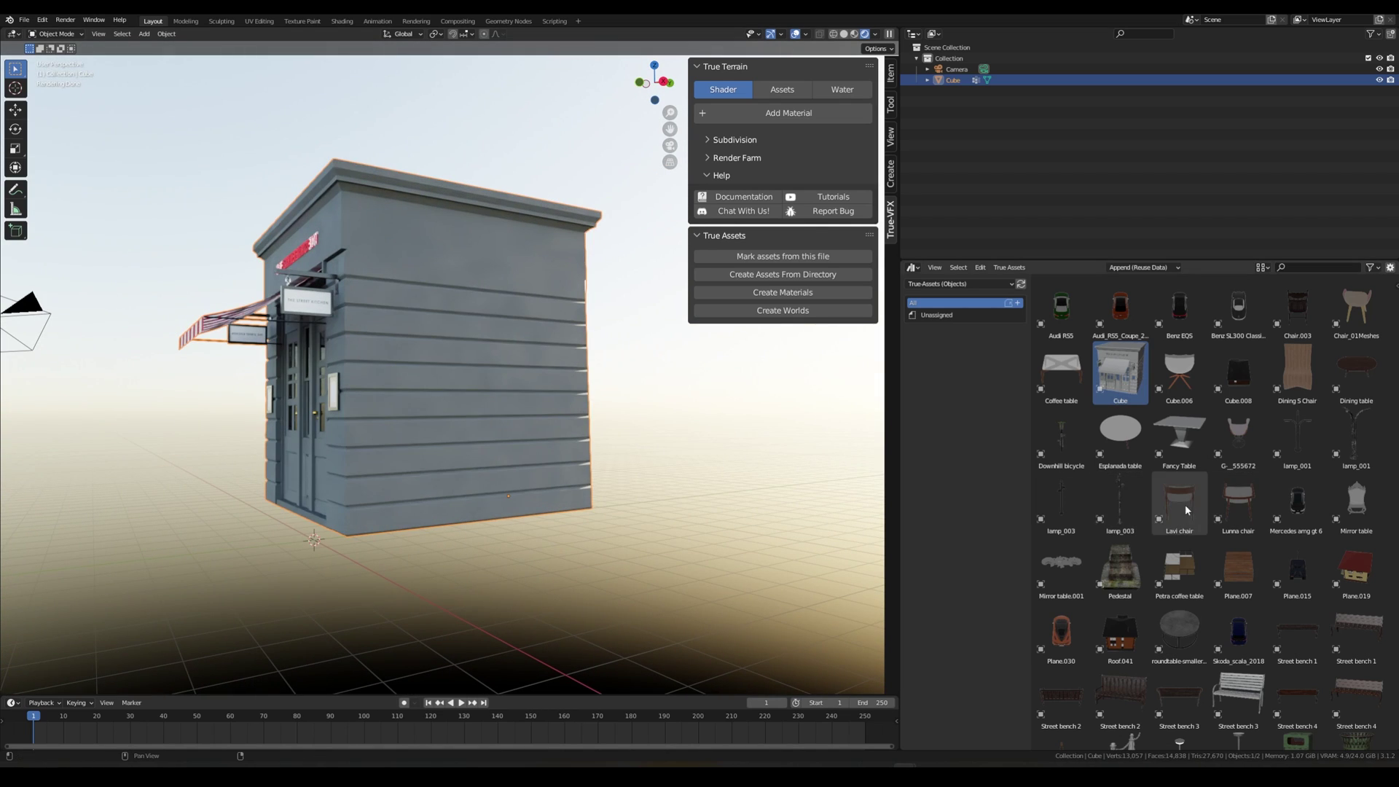
pyautogui.moveTo(778, 467); pyautogui.dragTo(776, 462)
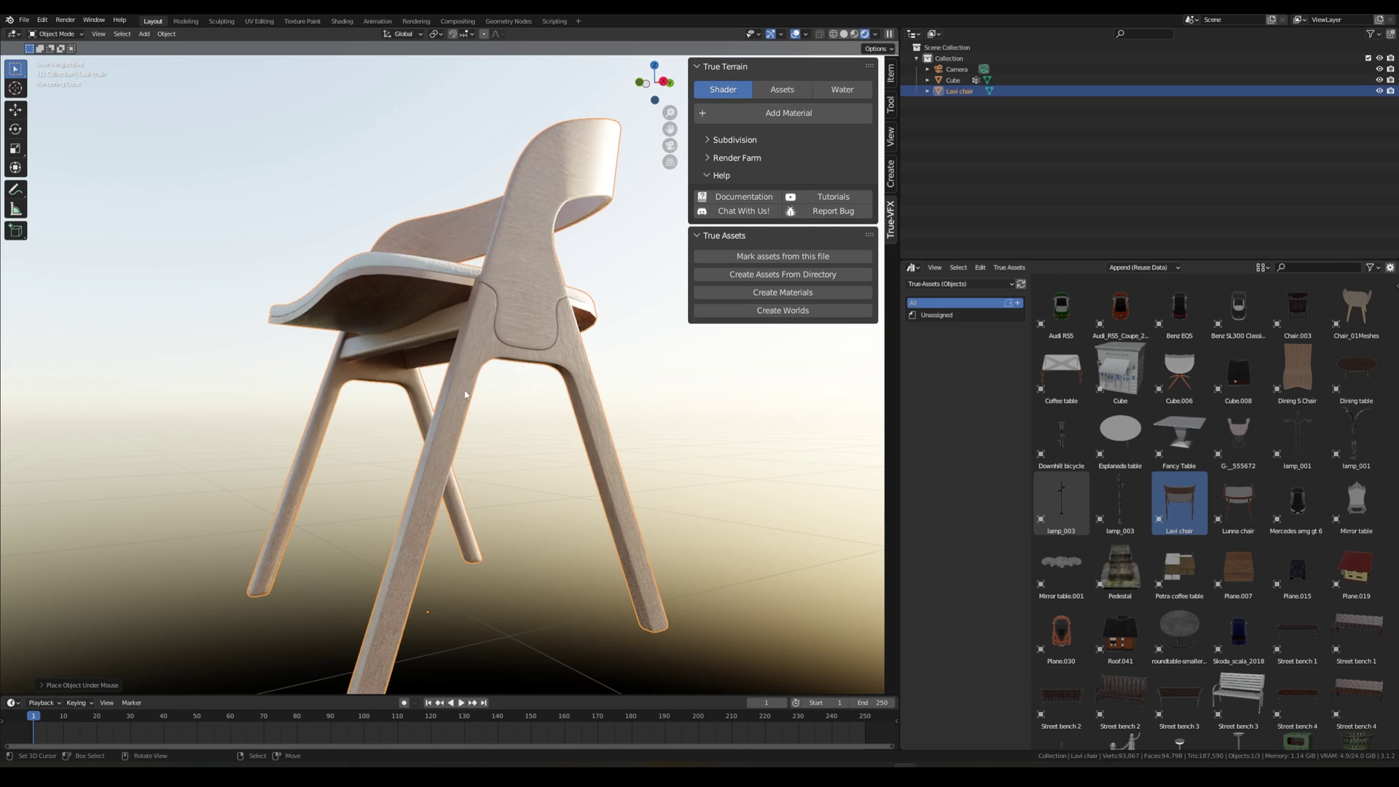
# - Return the viewport to solid shading and delete the Cube building and the Lavi chair from the scene
pyautogui.scroll(-10, 613, 449)
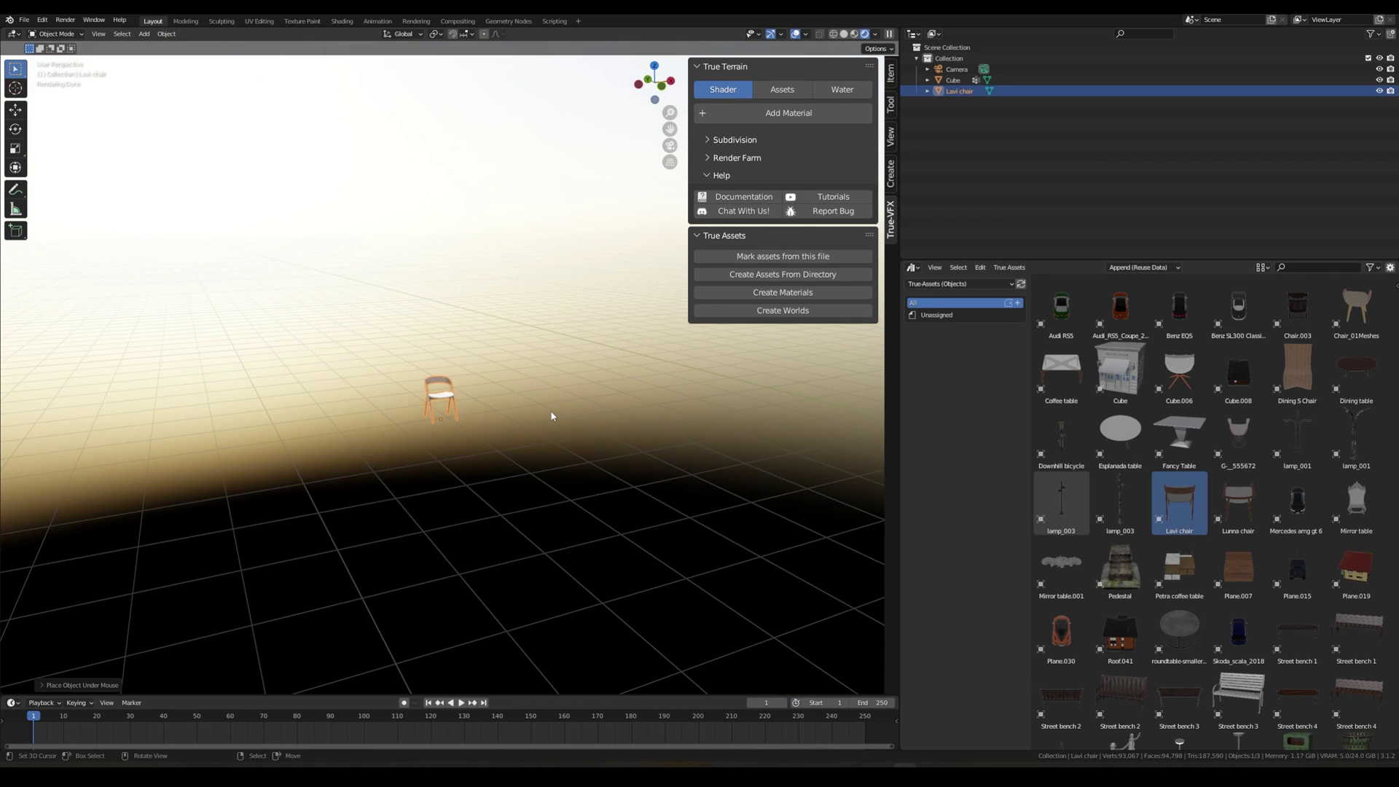
pyautogui.press('z')
pyautogui.click(615, 408)
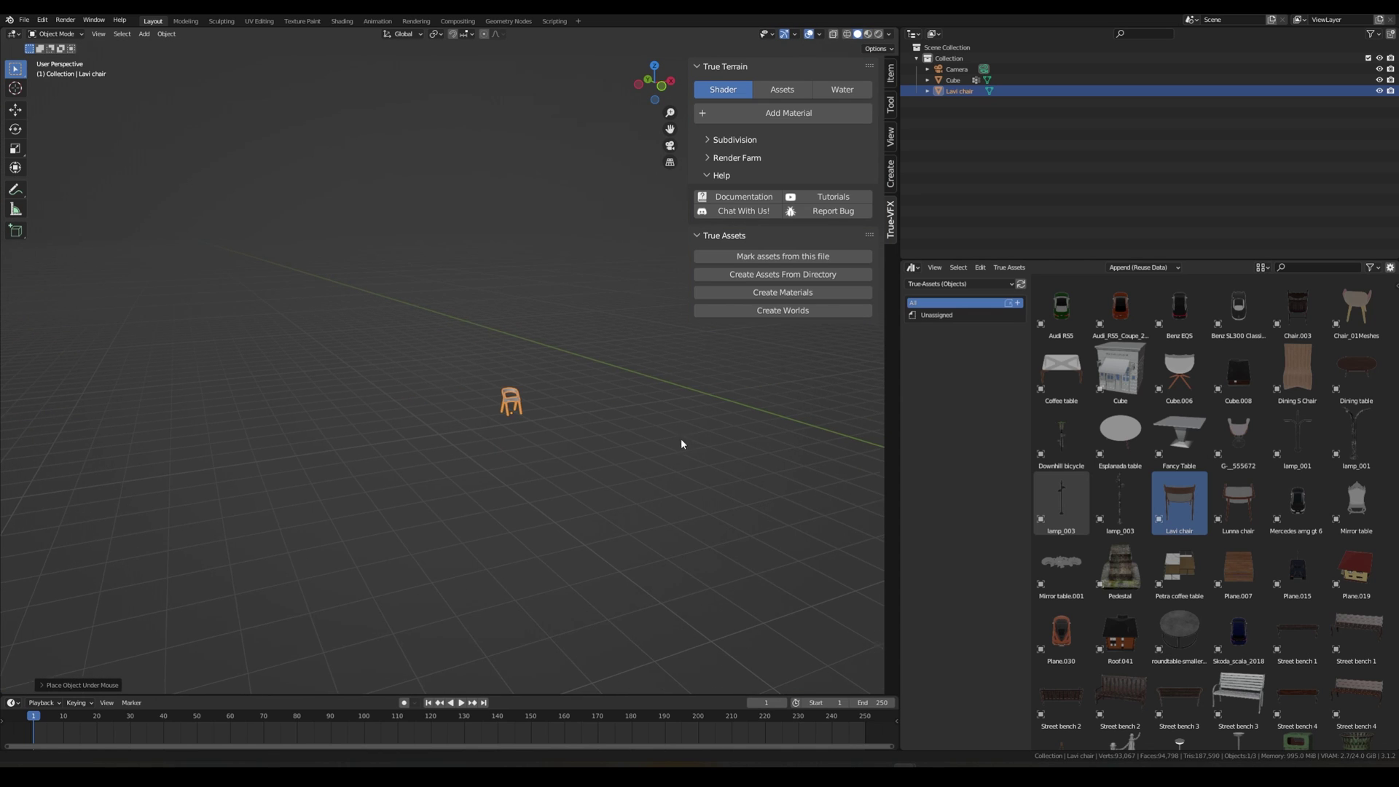
pyautogui.moveTo(681, 438); pyautogui.dragTo(435, 402, button='middle')
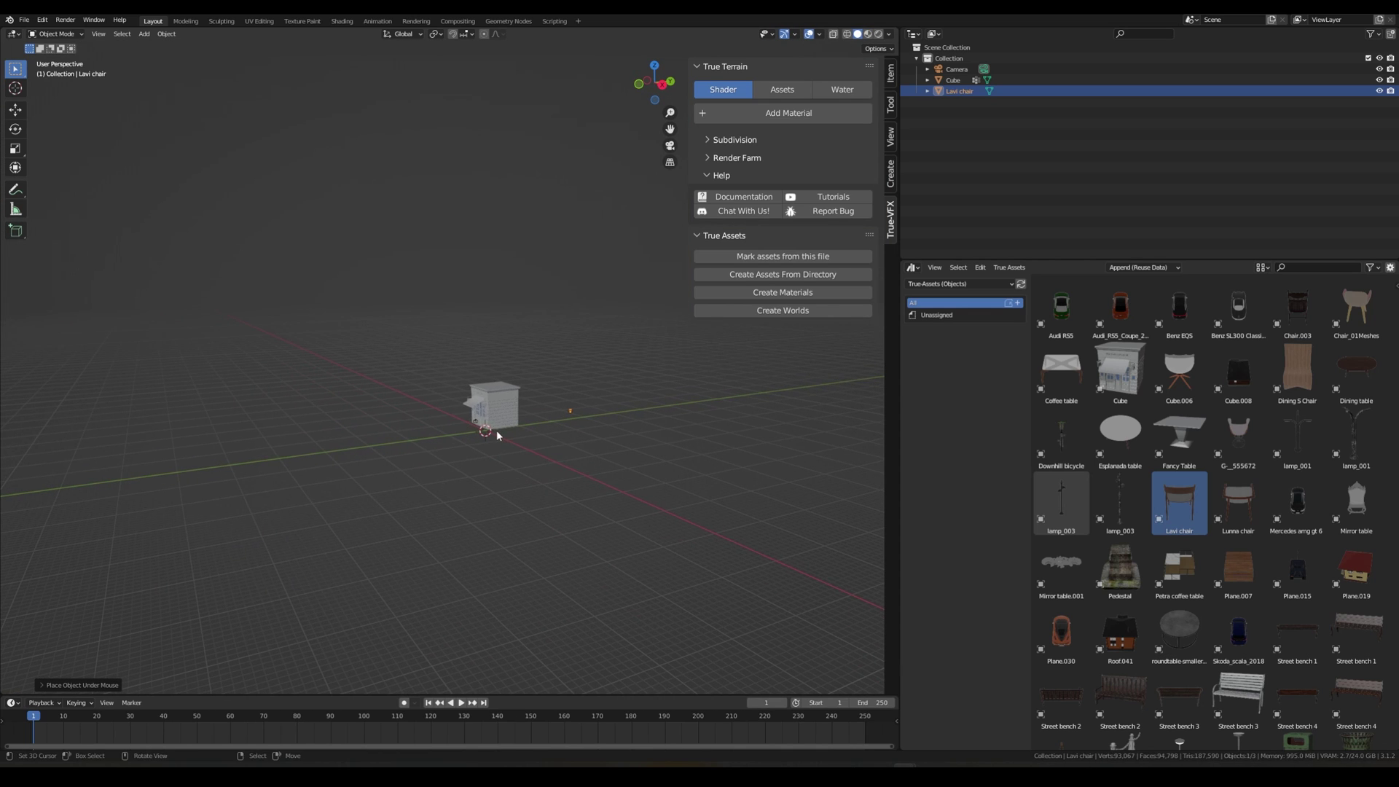
pyautogui.scroll(10, 497, 430)
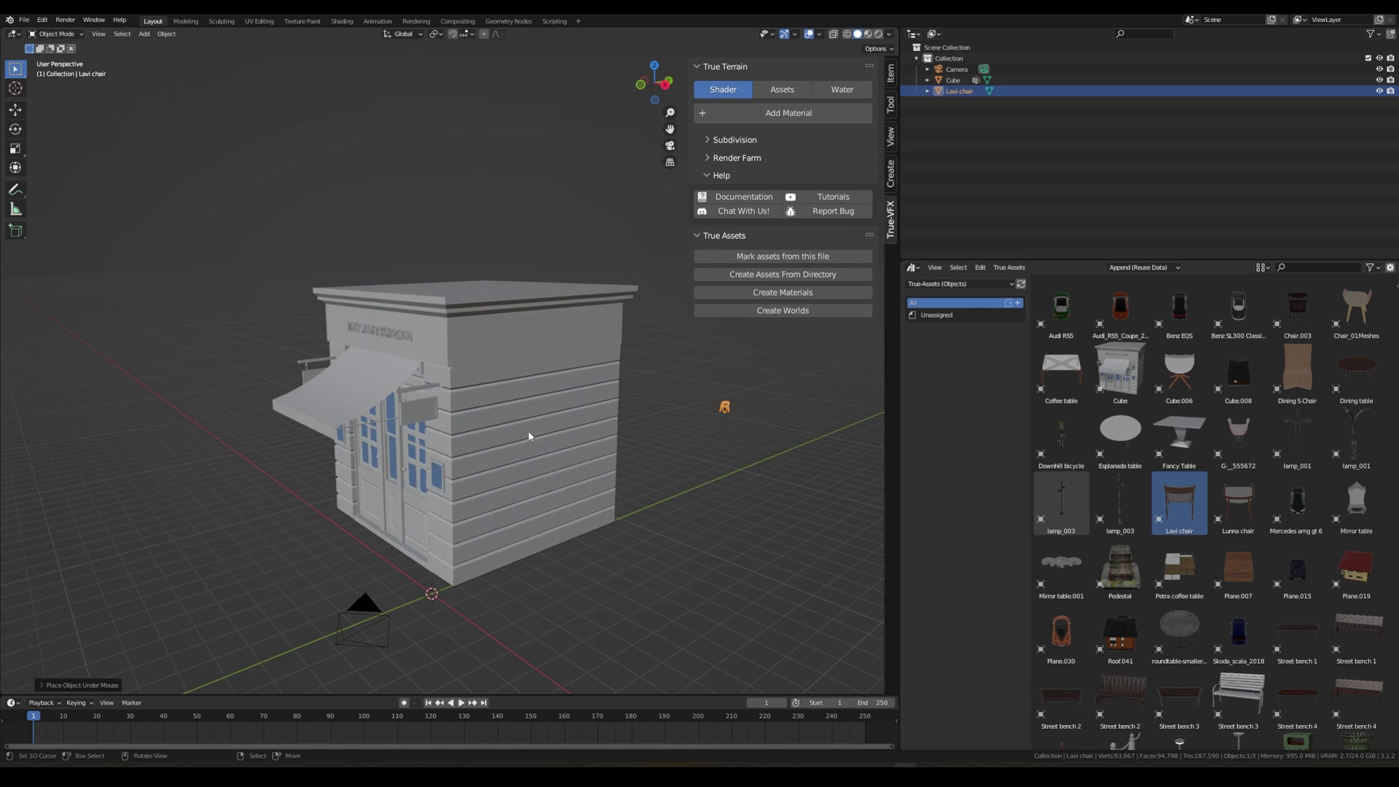
pyautogui.moveTo(529, 436); pyautogui.dragTo(430, 434, button='middle')
pyautogui.click(419, 434)
pyautogui.press('x')
pyautogui.click(412, 435)
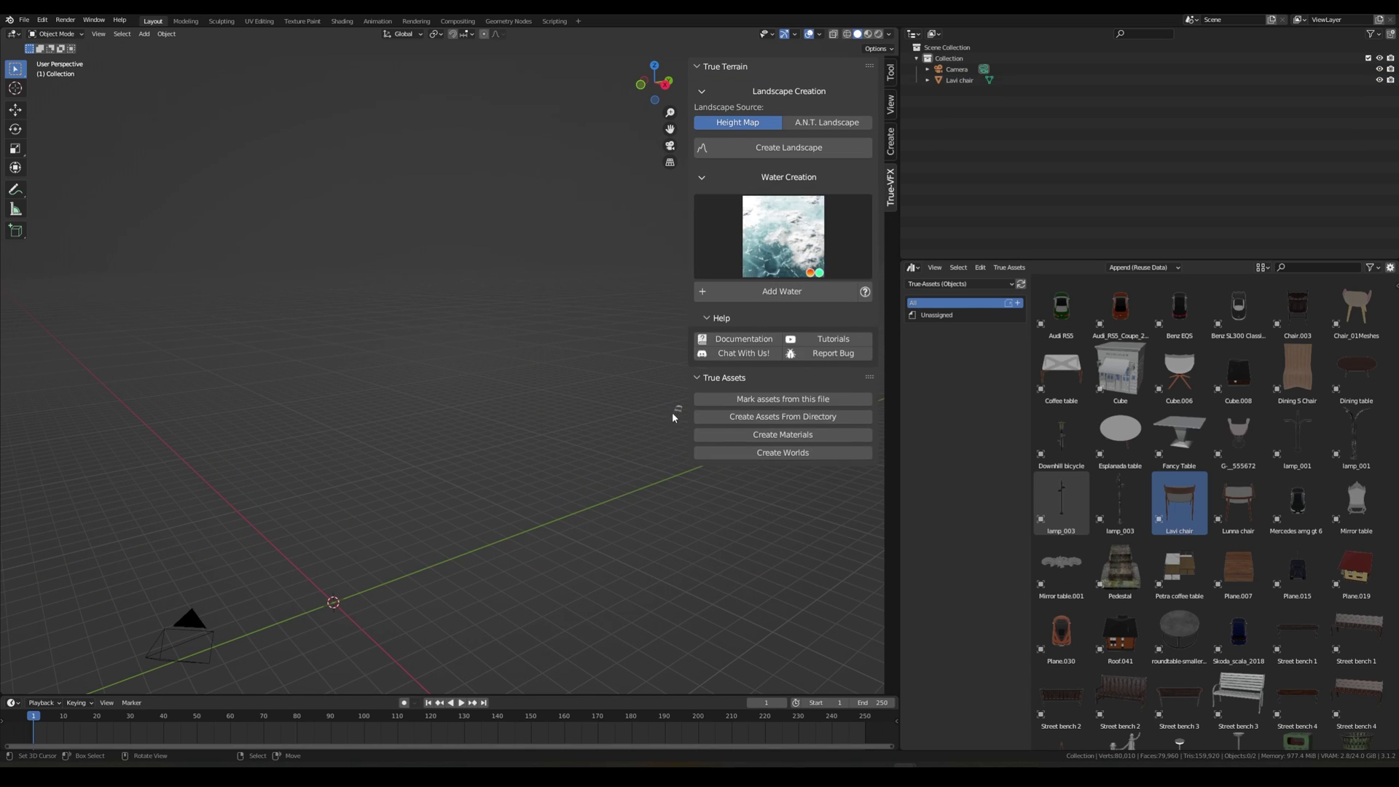
pyautogui.click(677, 410)
pyautogui.press('x')
pyautogui.click(673, 409)
# - Add a monkey mesh at the 3D cursor and frame it in the viewport
pyautogui.moveTo(445, 527); pyautogui.dragTo(497, 424, button='middle')
pyautogui.hotkey('shift', 'a')
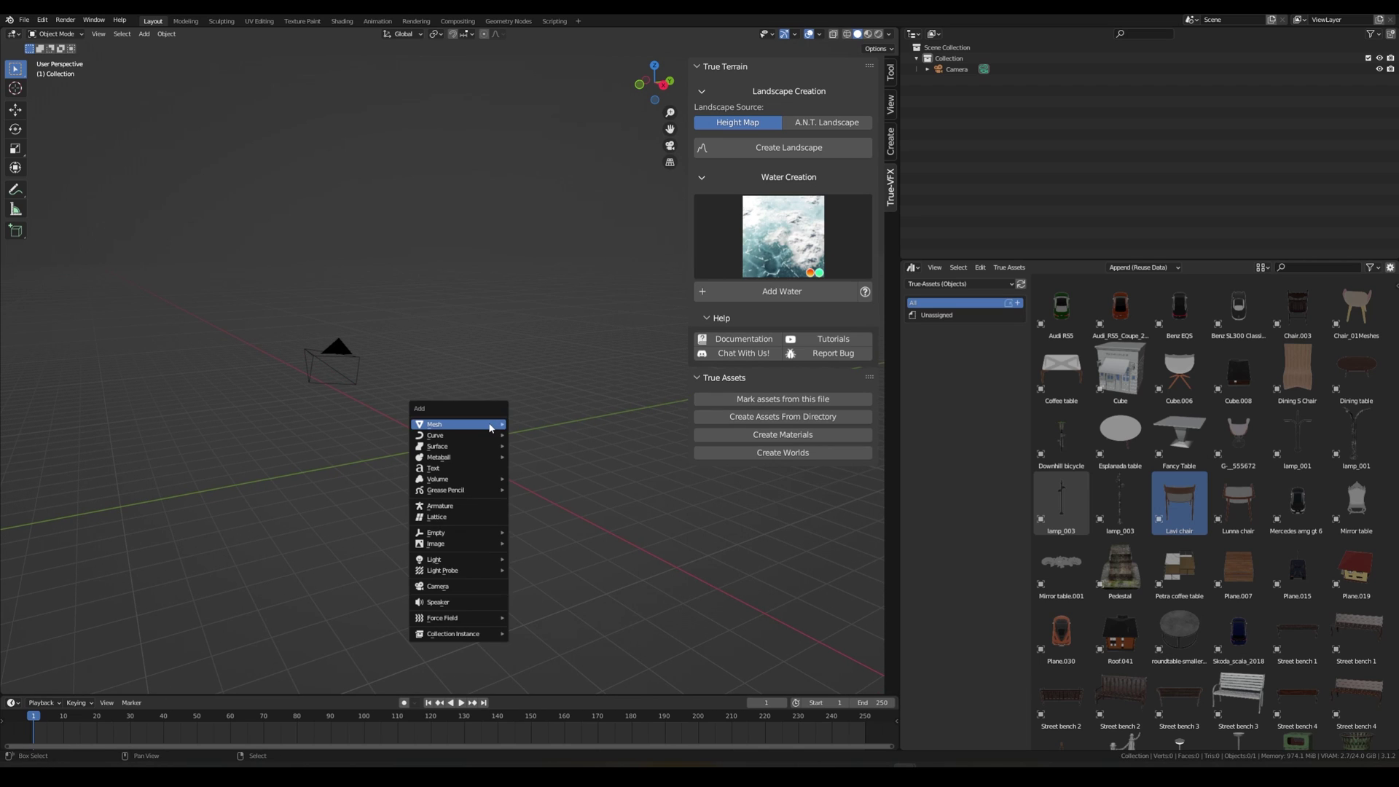
pyautogui.moveTo(498, 424)
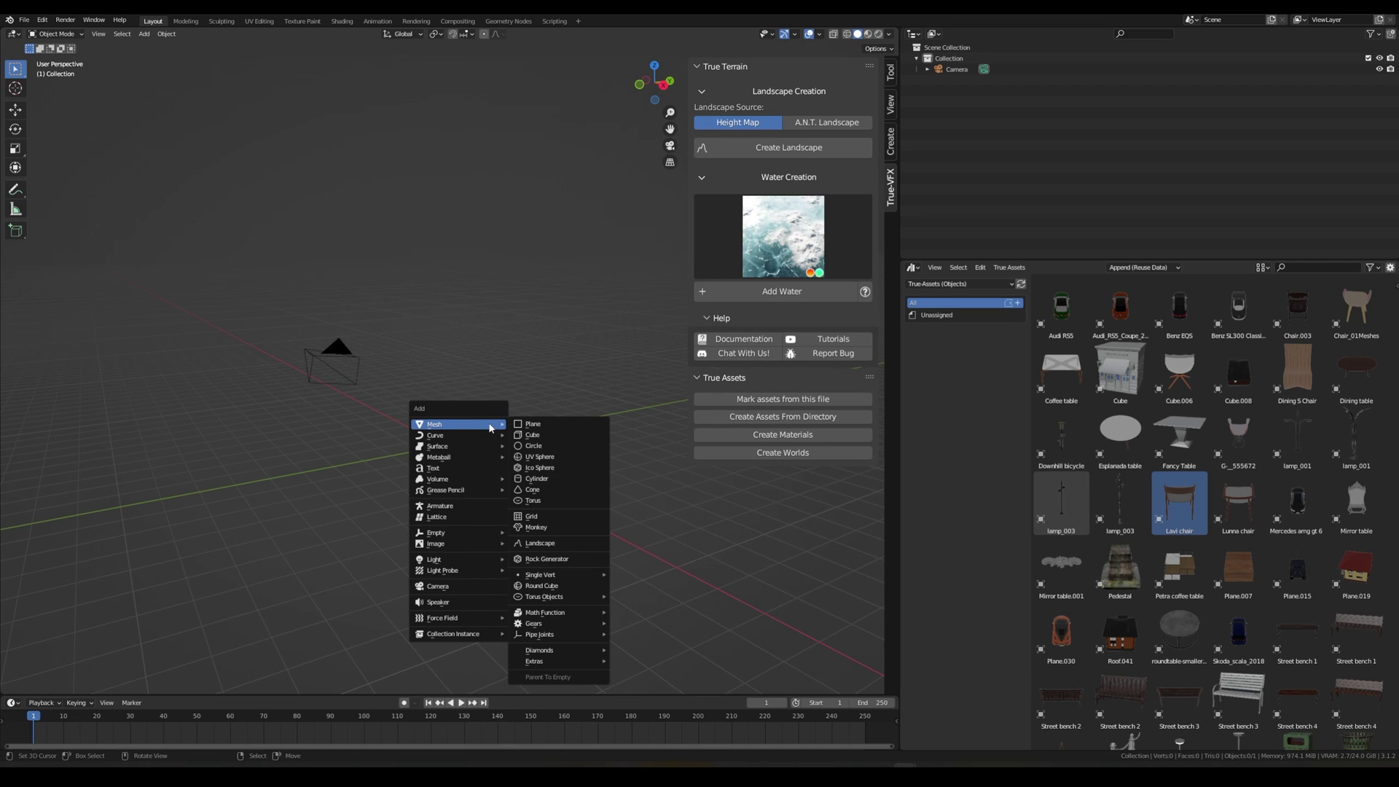
pyautogui.click(539, 526)
pyautogui.press('KP_Decimal')
pyautogui.scroll(-4, 532, 442)
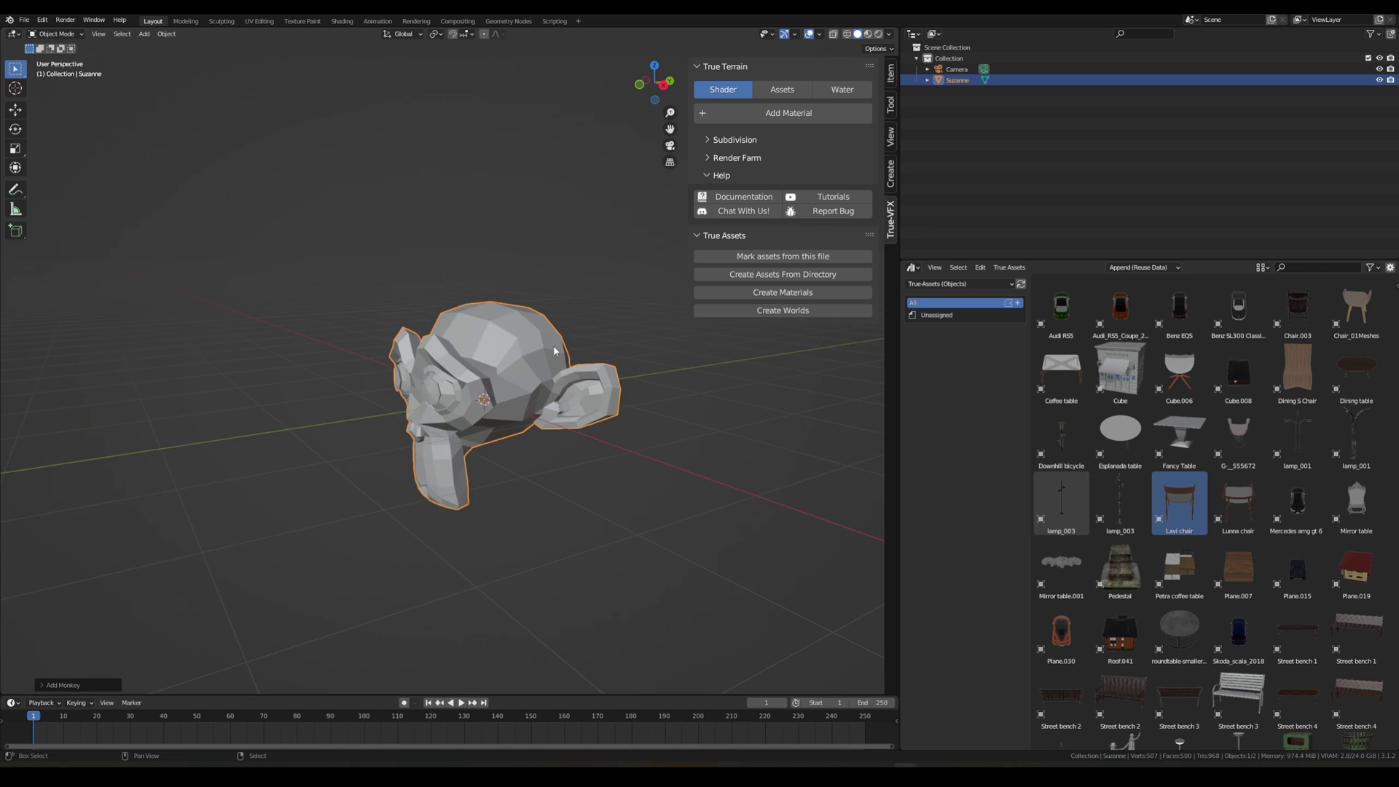
pyautogui.moveTo(532, 442); pyautogui.dragTo(550, 420, button='middle')
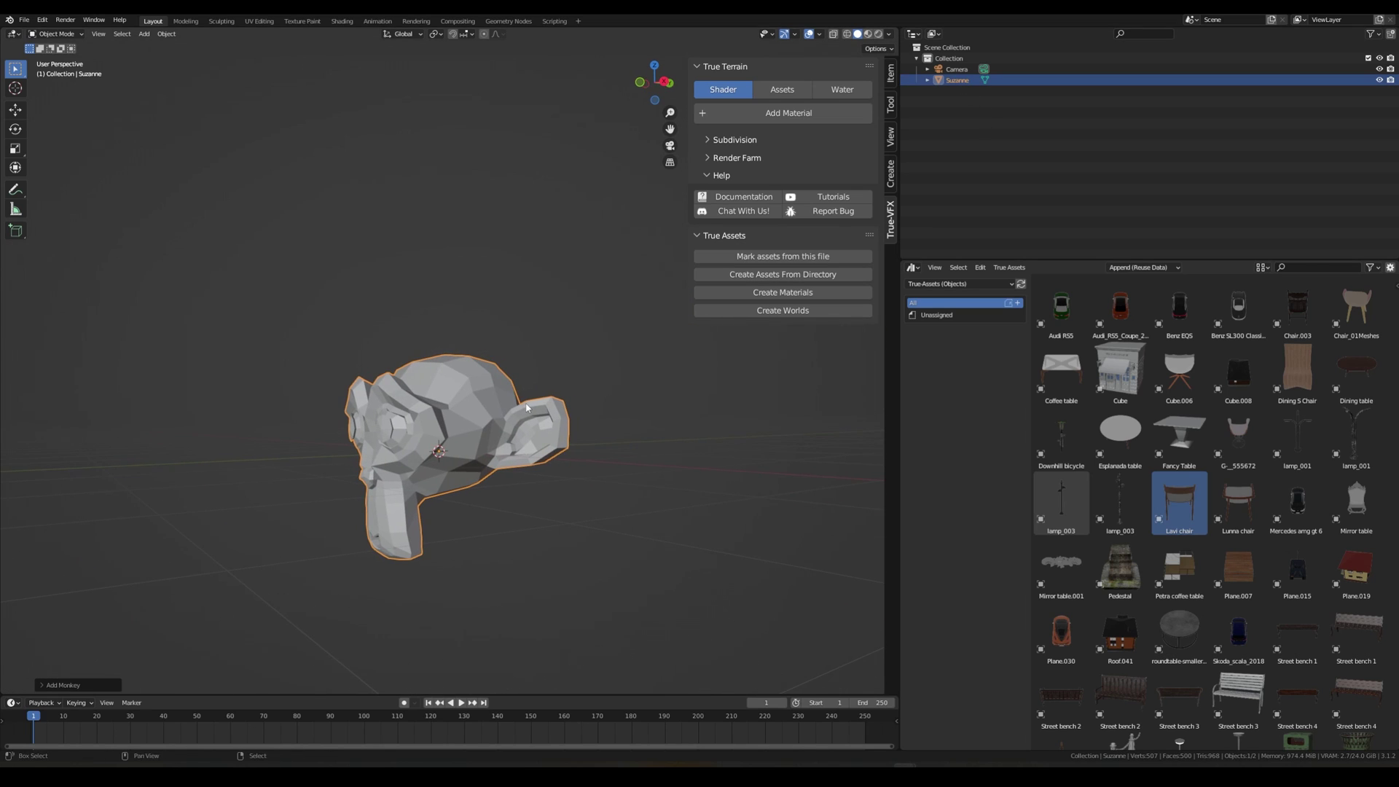
# - Give the monkey a new material named Suzie Pink with a bright pink base color and a roughness of 0.137
pyautogui.click(911, 269)
pyautogui.click(1238, 309)
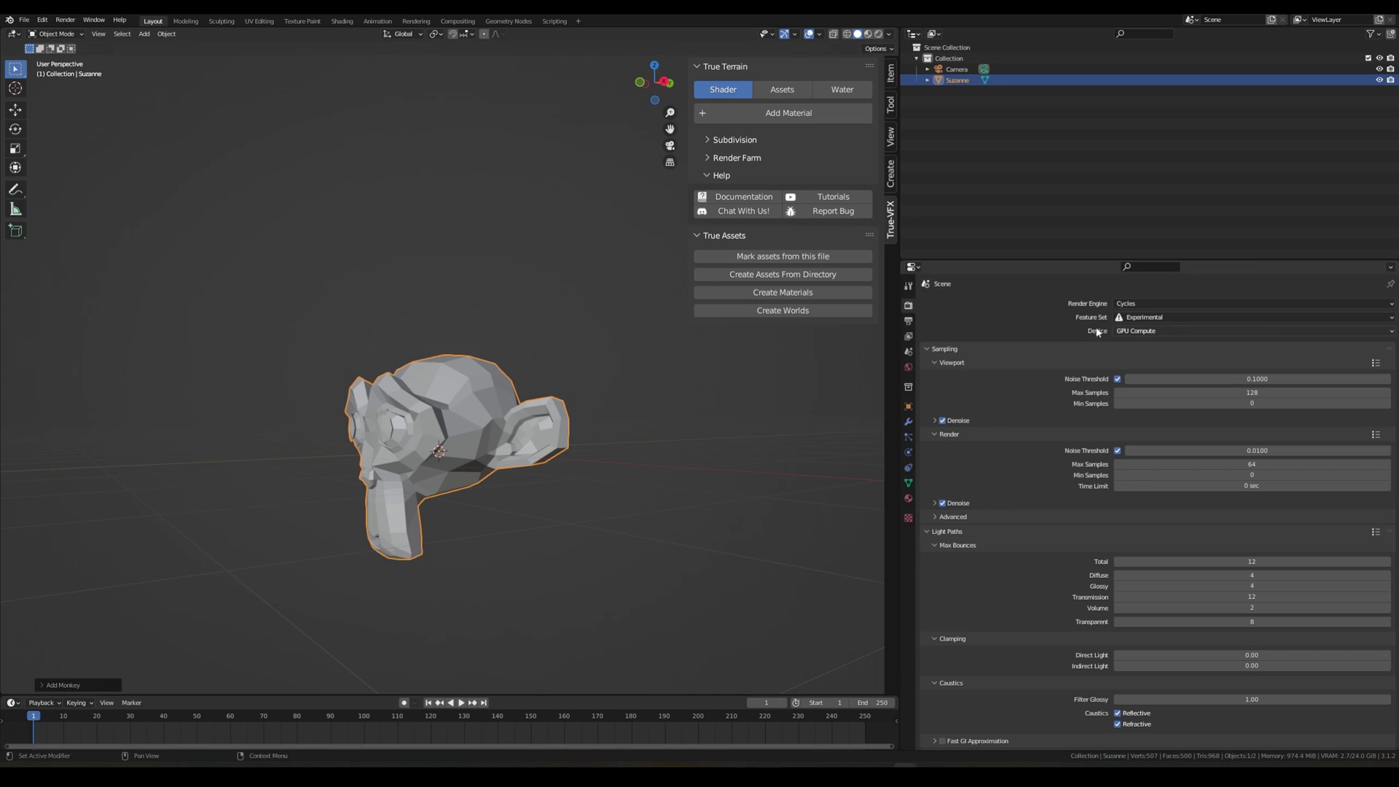
pyautogui.click(908, 499)
pyautogui.click(1096, 349)
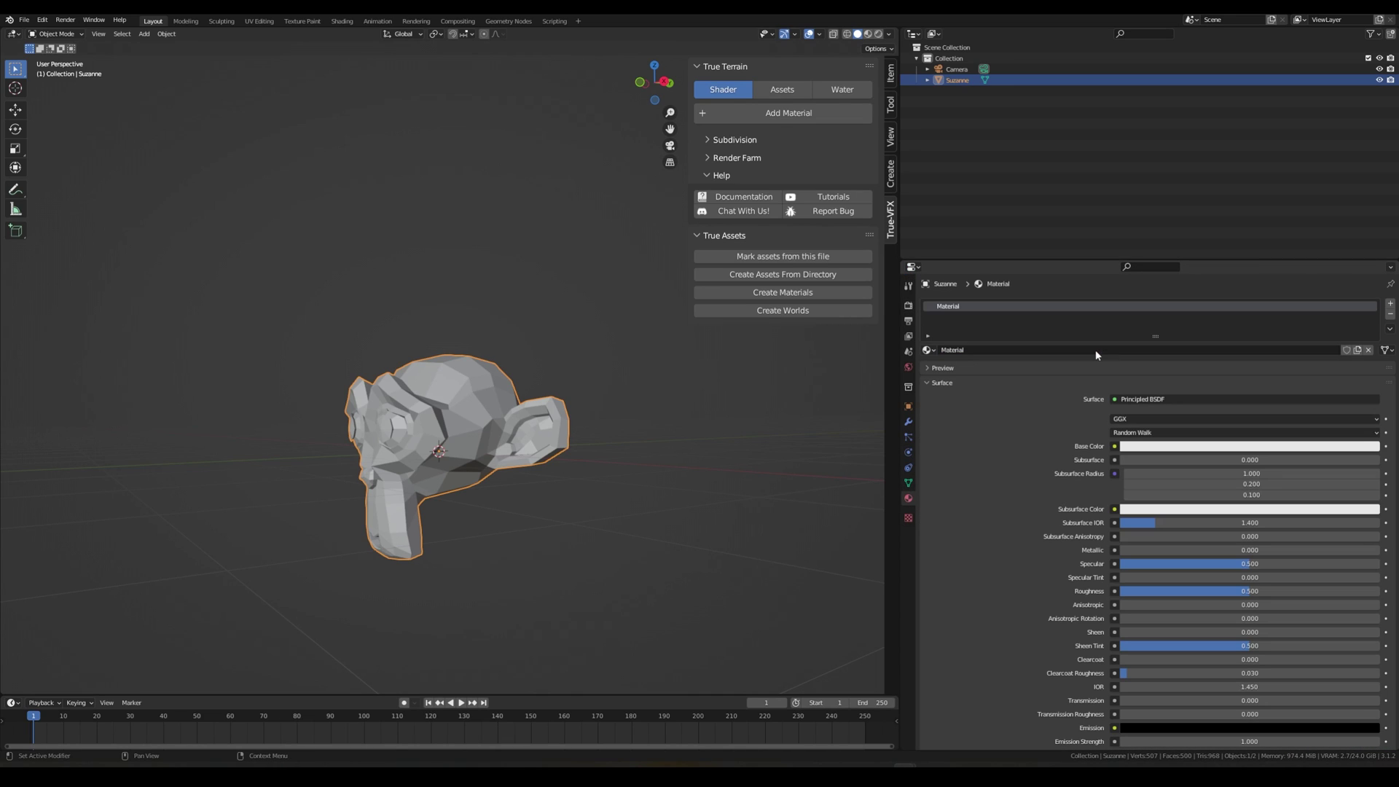
pyautogui.click(1170, 448)
pyautogui.moveTo(1347, 340); pyautogui.dragTo(1333, 355)
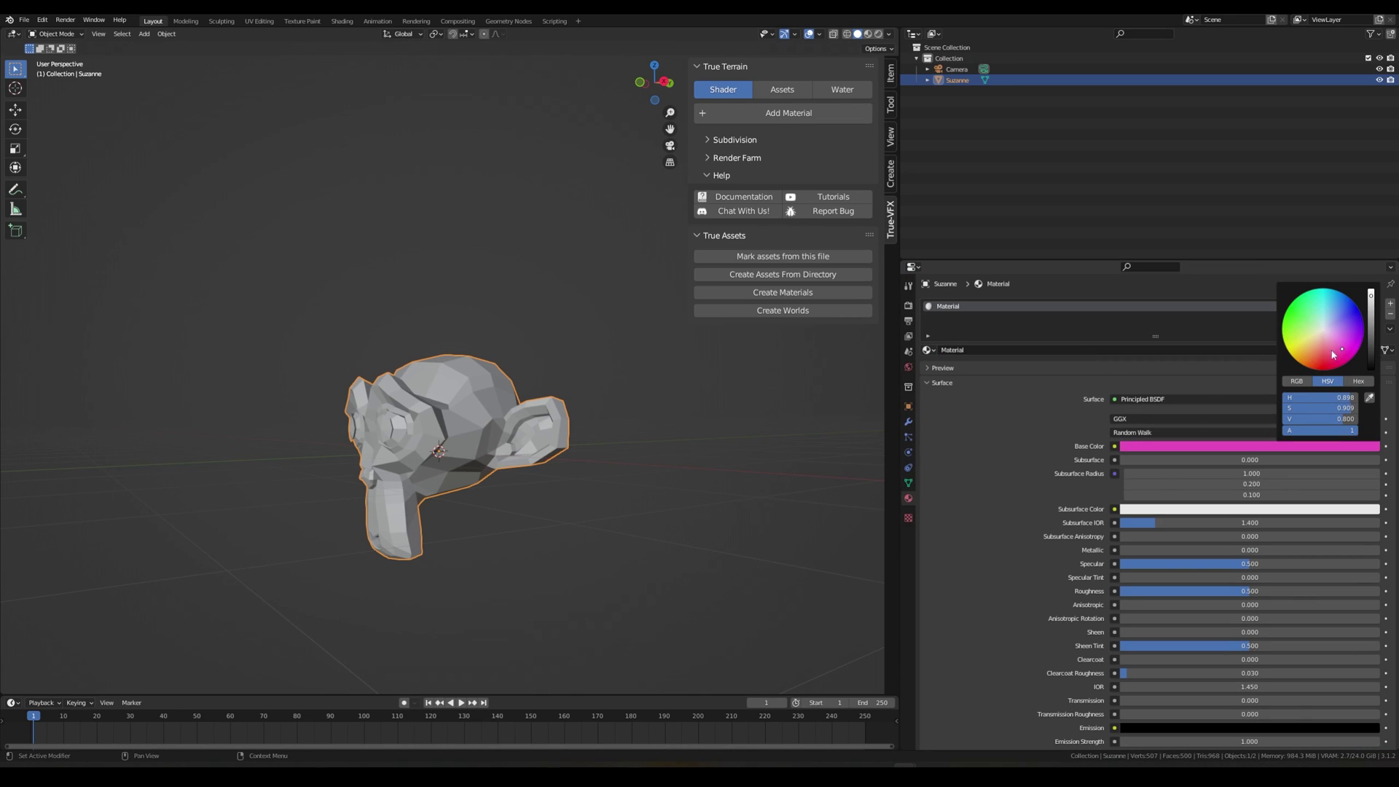
pyautogui.click(1004, 350)
pyautogui.write('Suzie Pink')
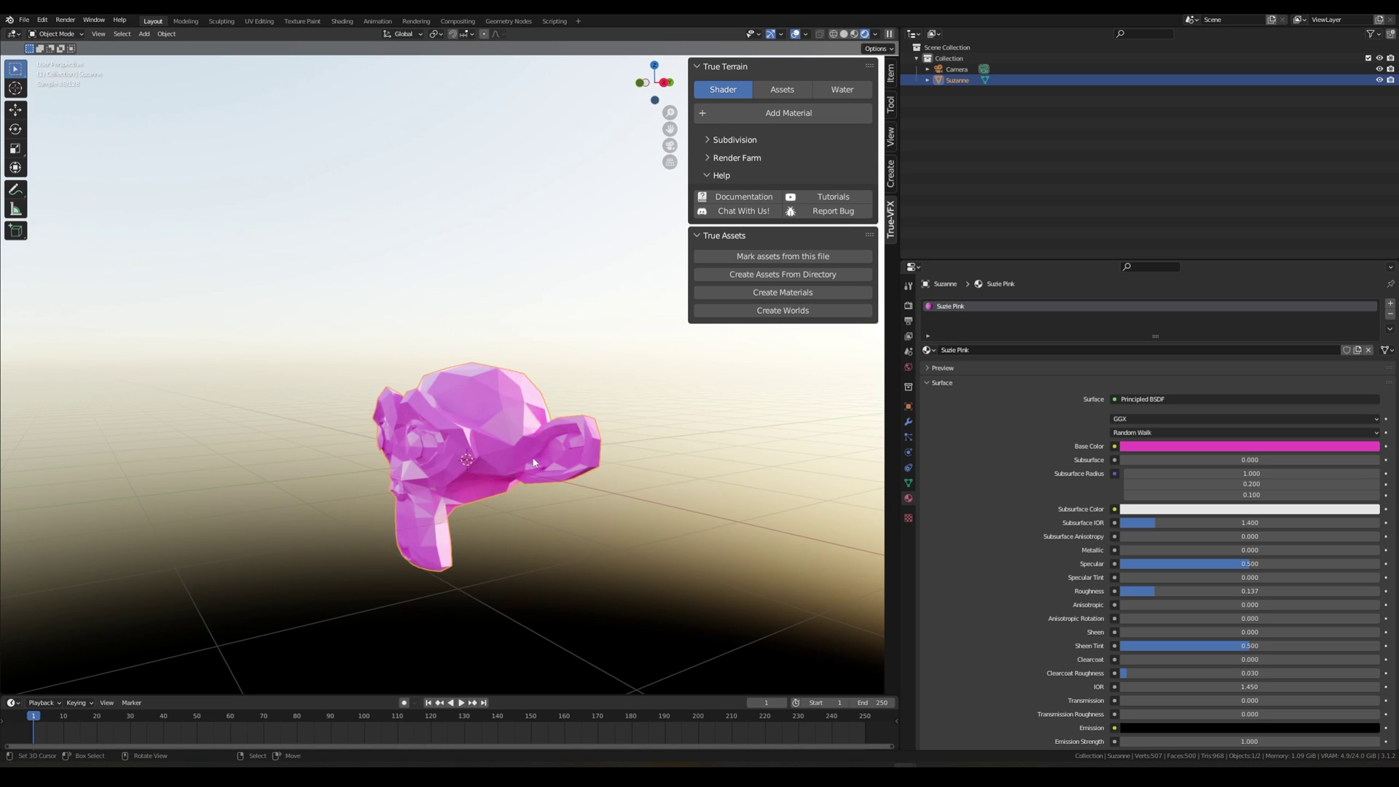
# - Save the file as Suzie Pink in the root folder of the G: drive
pyautogui.hotkey('ctrl', 's')
pyautogui.click(473, 420)
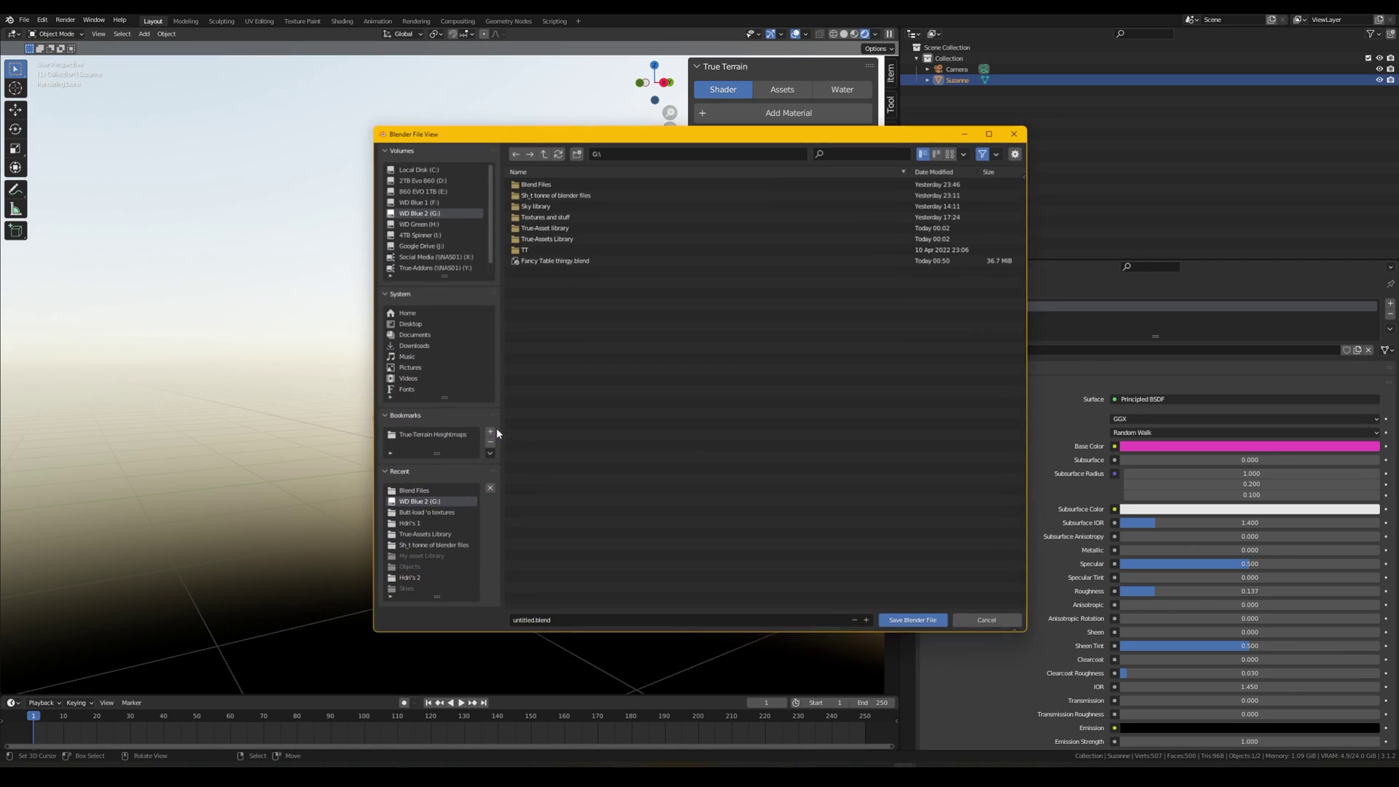
pyautogui.click(572, 621)
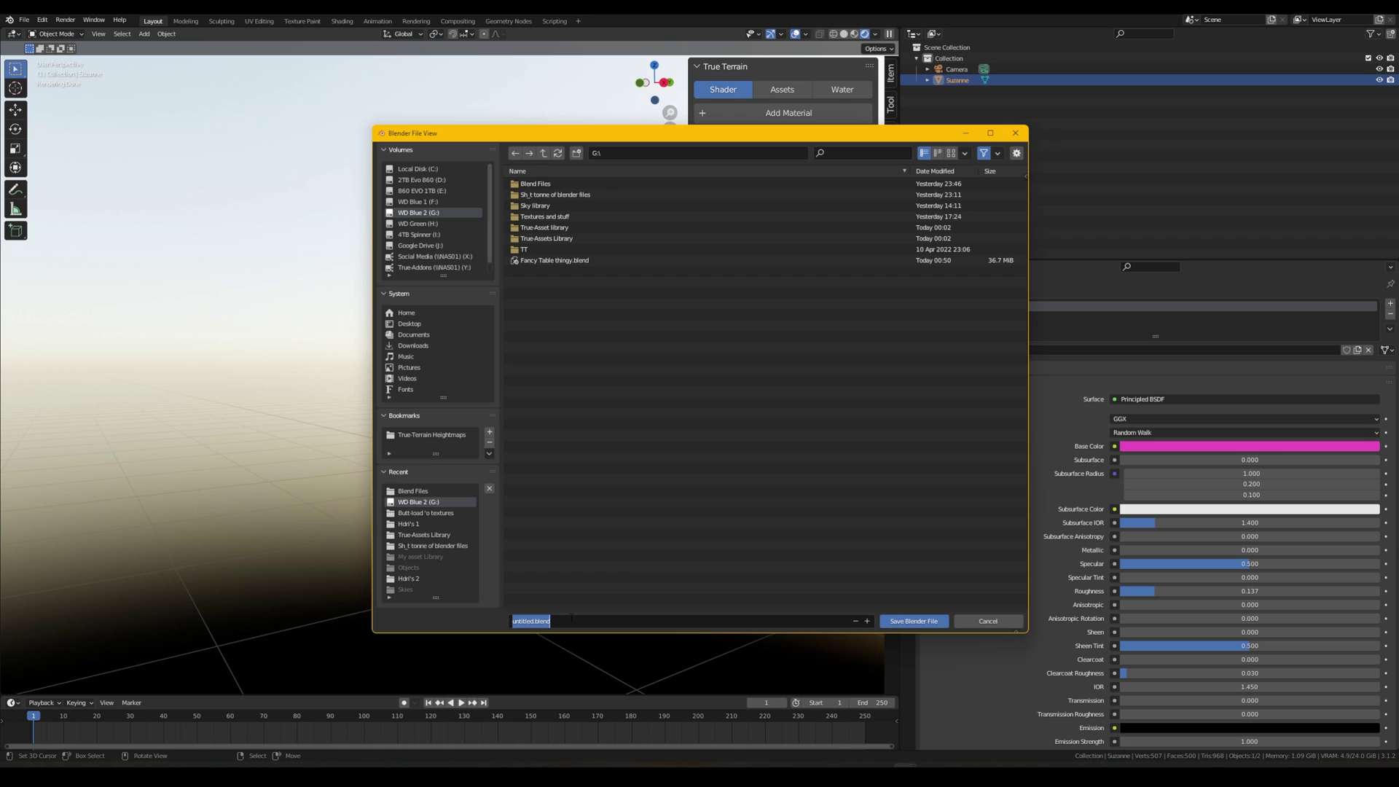
pyautogui.write('Suzie Pink')
pyautogui.press('Return')
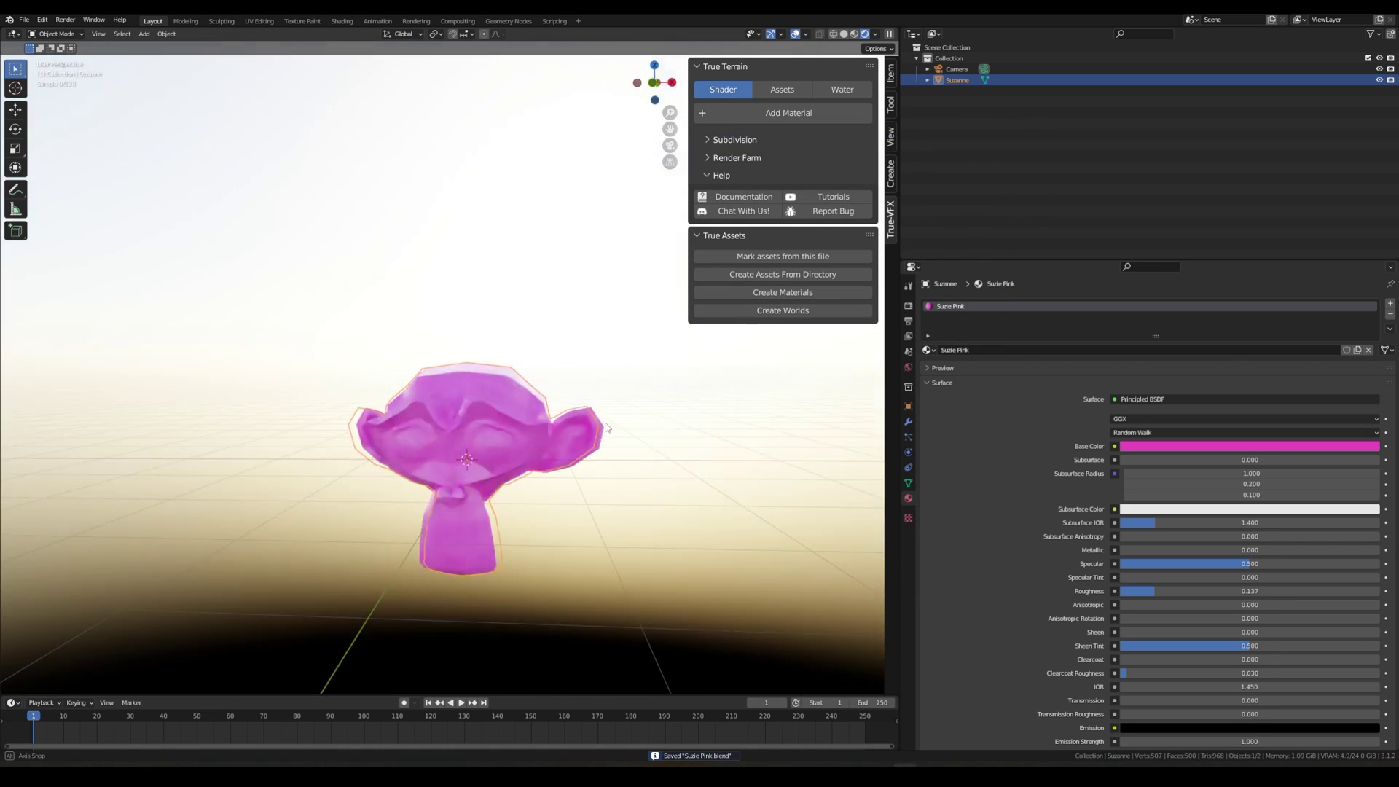
# - Mark this file's meshes and materials as assets with Eevee object previews and Override for existing ones, leaving out node groups and worlds
pyautogui.moveTo(606, 428); pyautogui.dragTo(570, 430, button='middle')
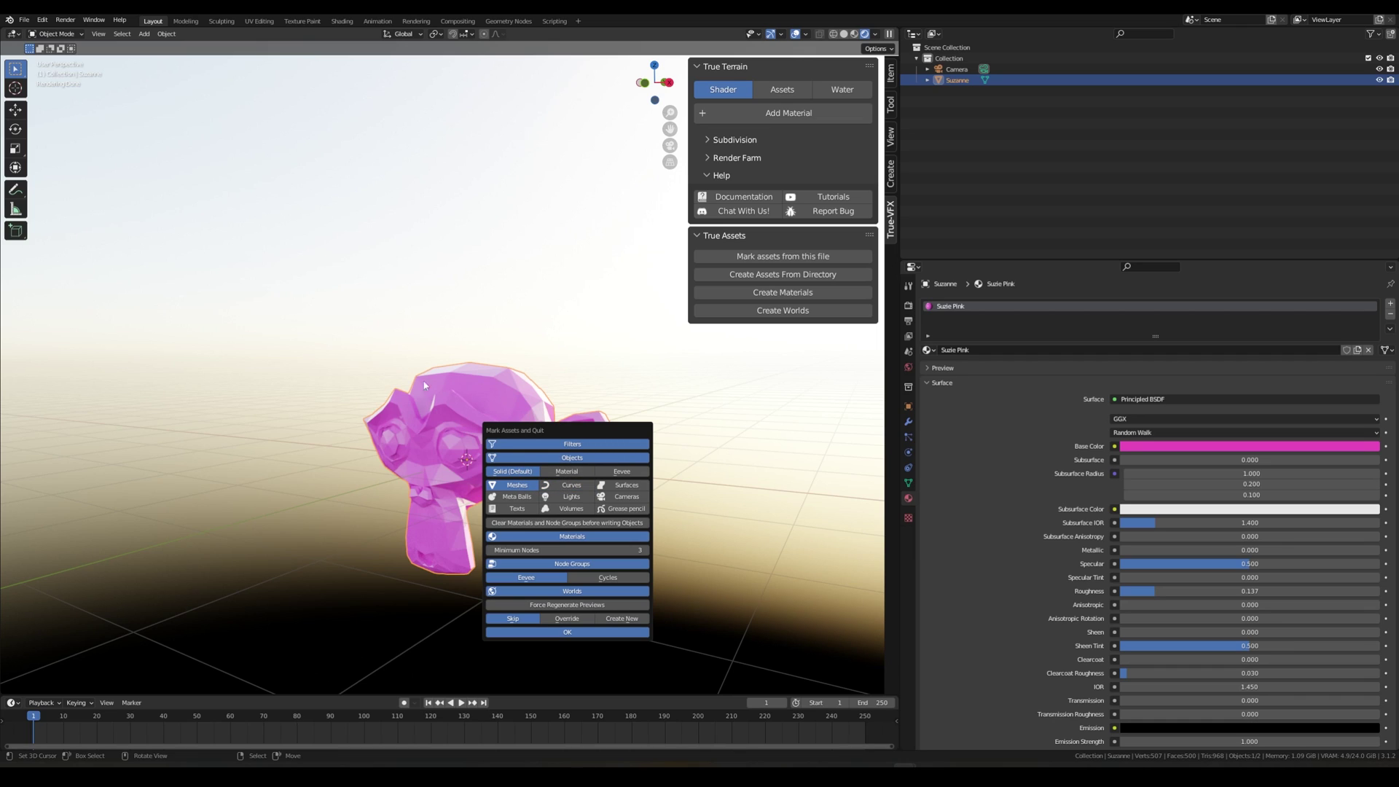
pyautogui.click(549, 565)
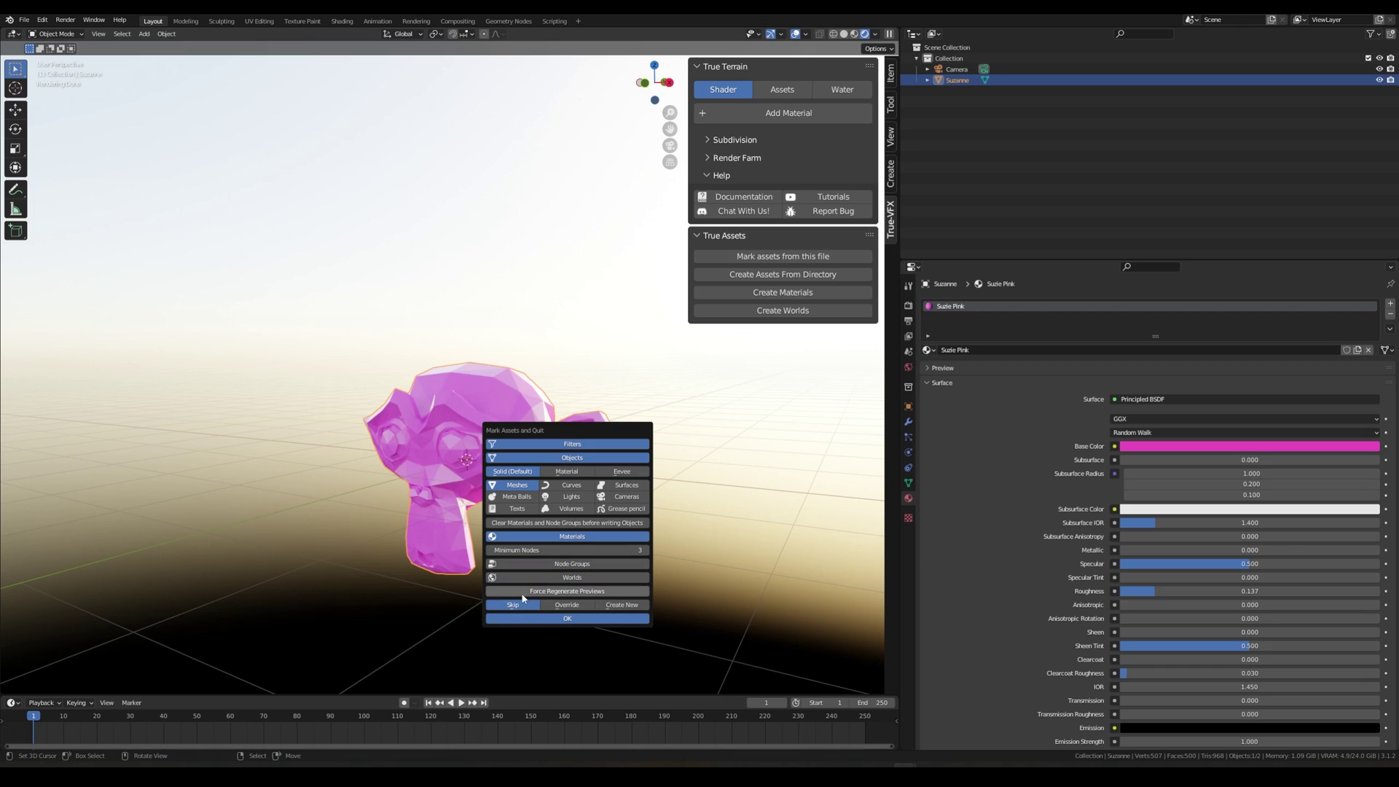
pyautogui.click(625, 473)
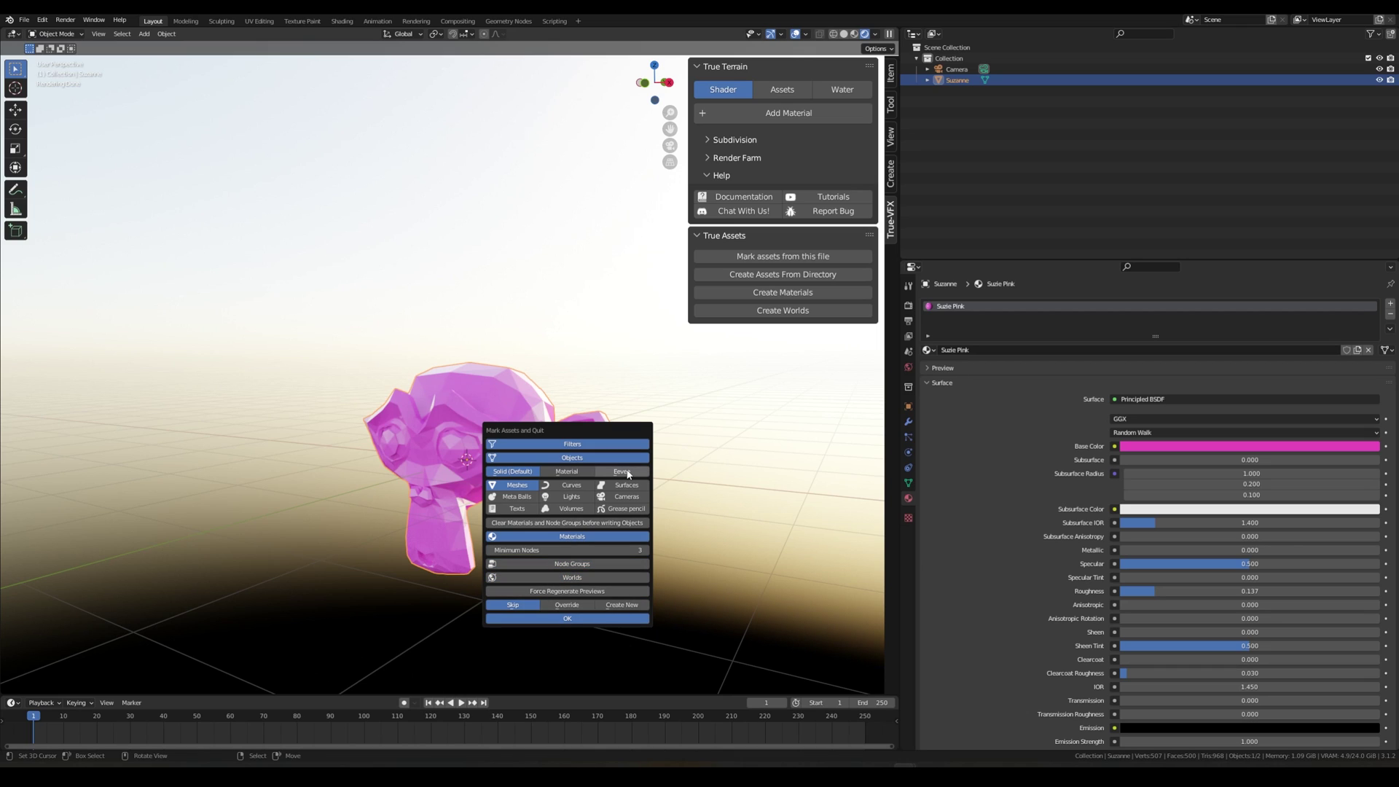
pyautogui.click(616, 606)
pyautogui.click(592, 605)
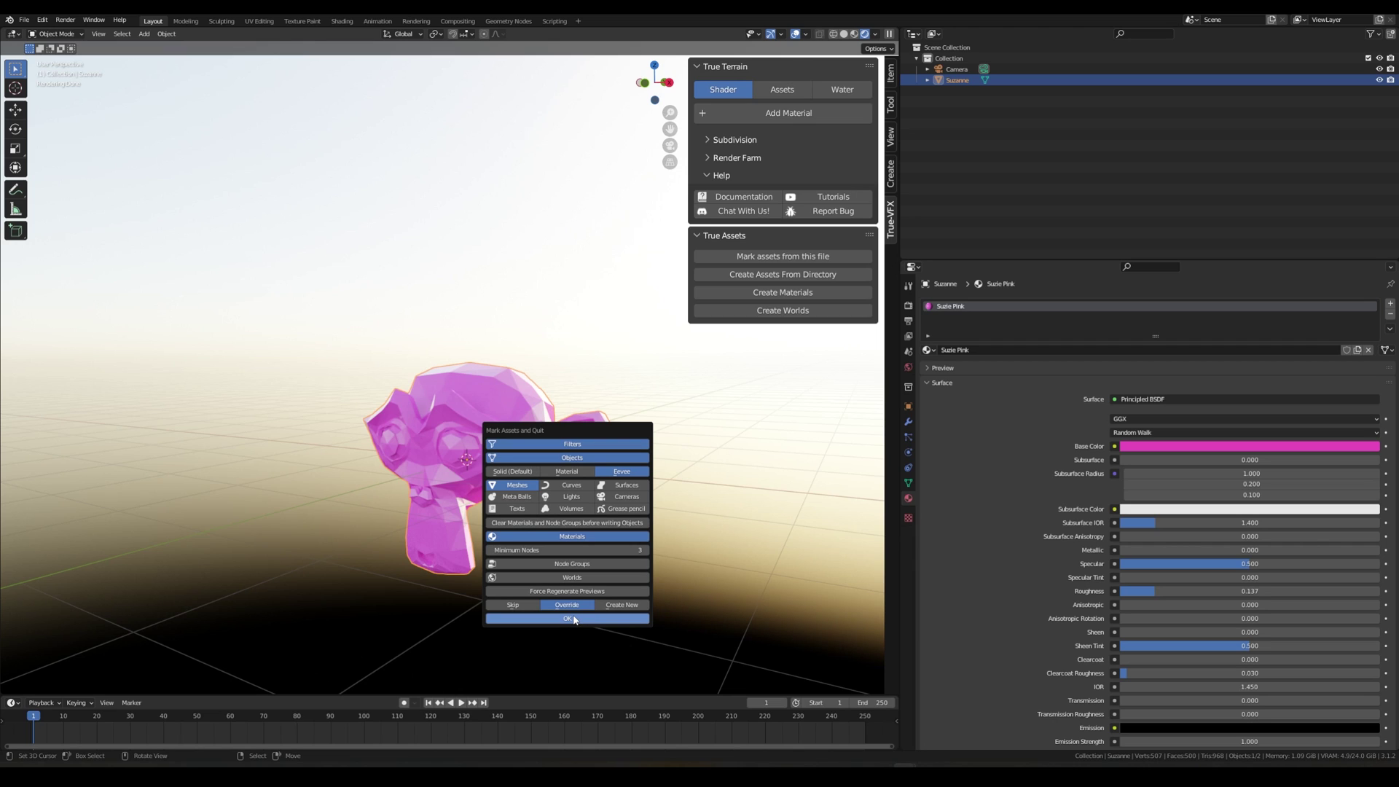
pyautogui.click(574, 618)
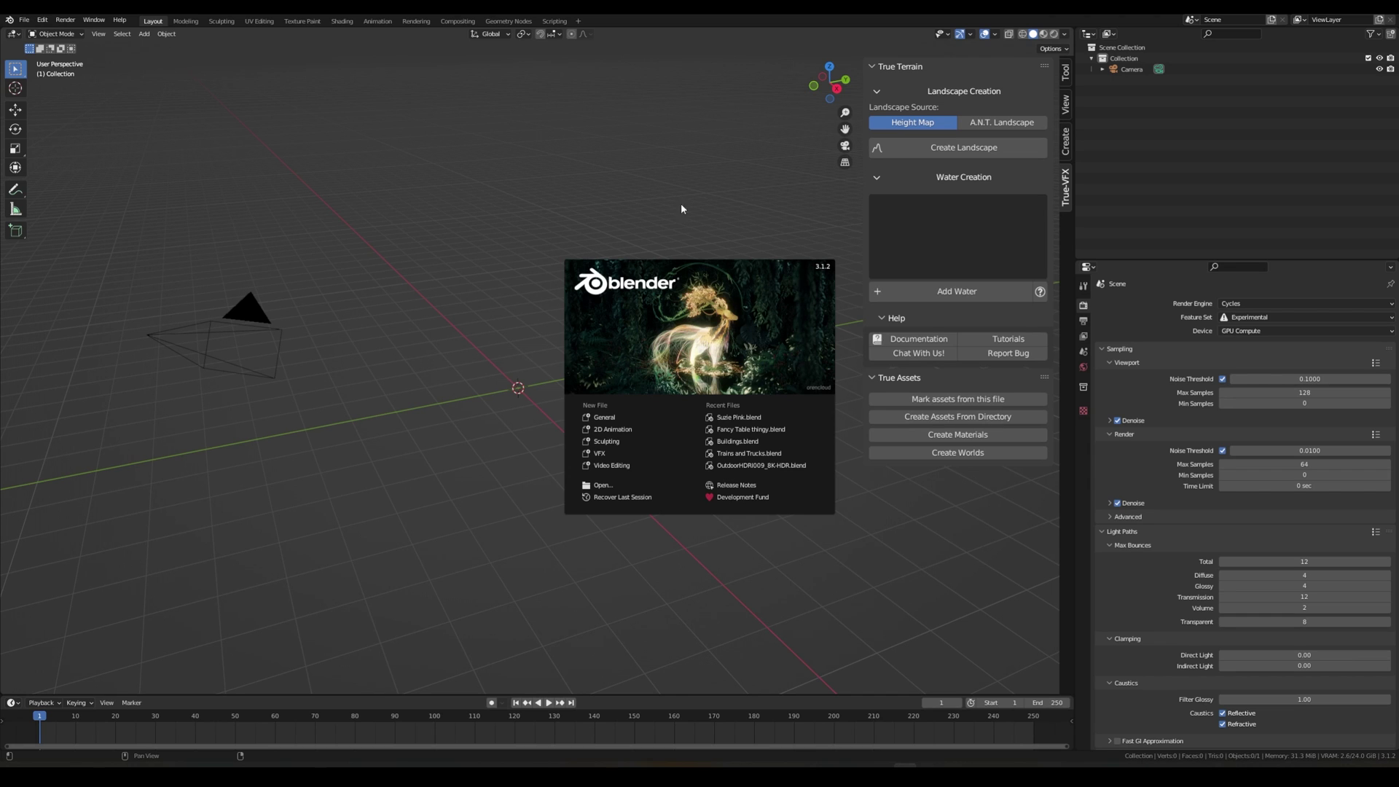
# - Turn the properties editor into a widened asset browser and look through the True-Assets (Materials) library
pyautogui.click(681, 209)
pyautogui.click(1088, 267)
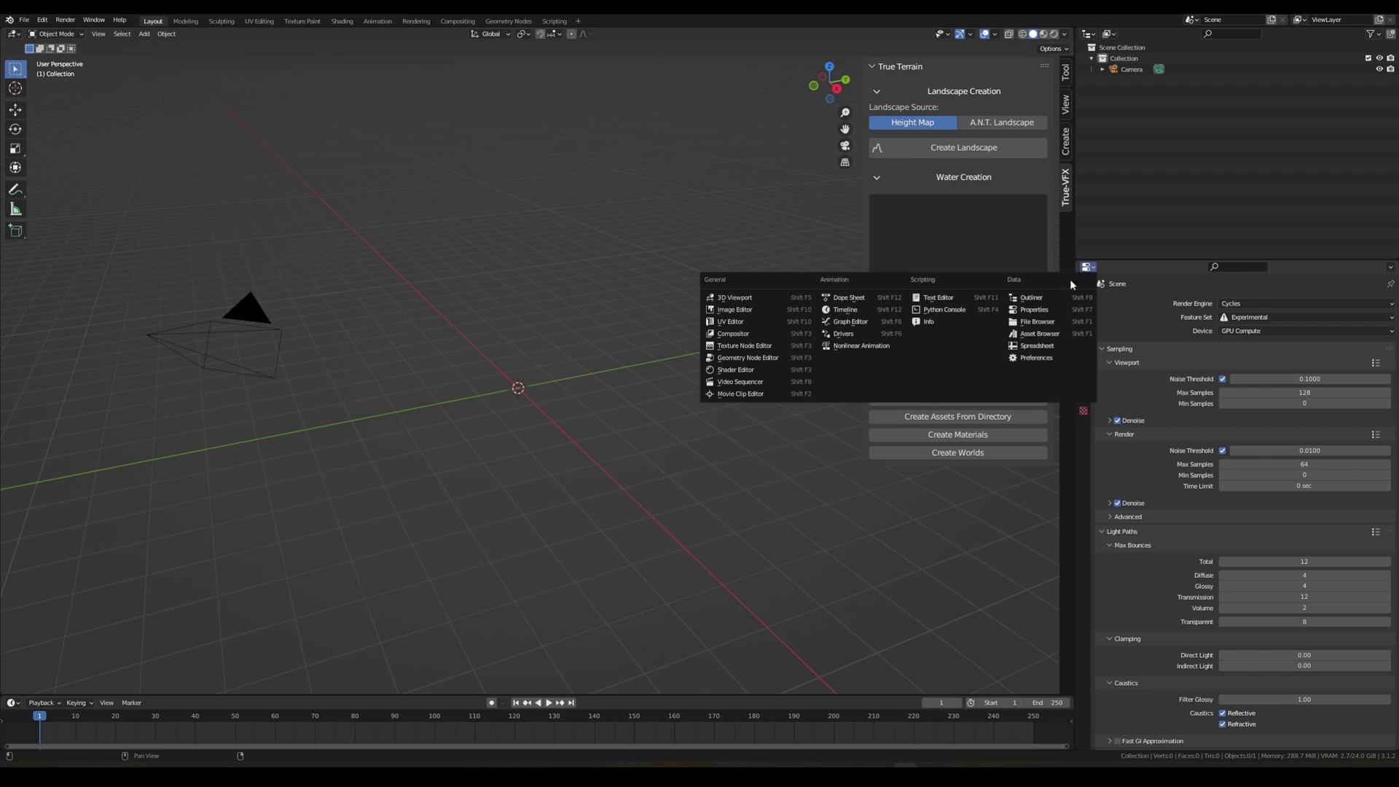
pyautogui.click(1040, 333)
pyautogui.moveTo(1075, 312); pyautogui.dragTo(892, 312)
pyautogui.click(944, 286)
pyautogui.click(947, 325)
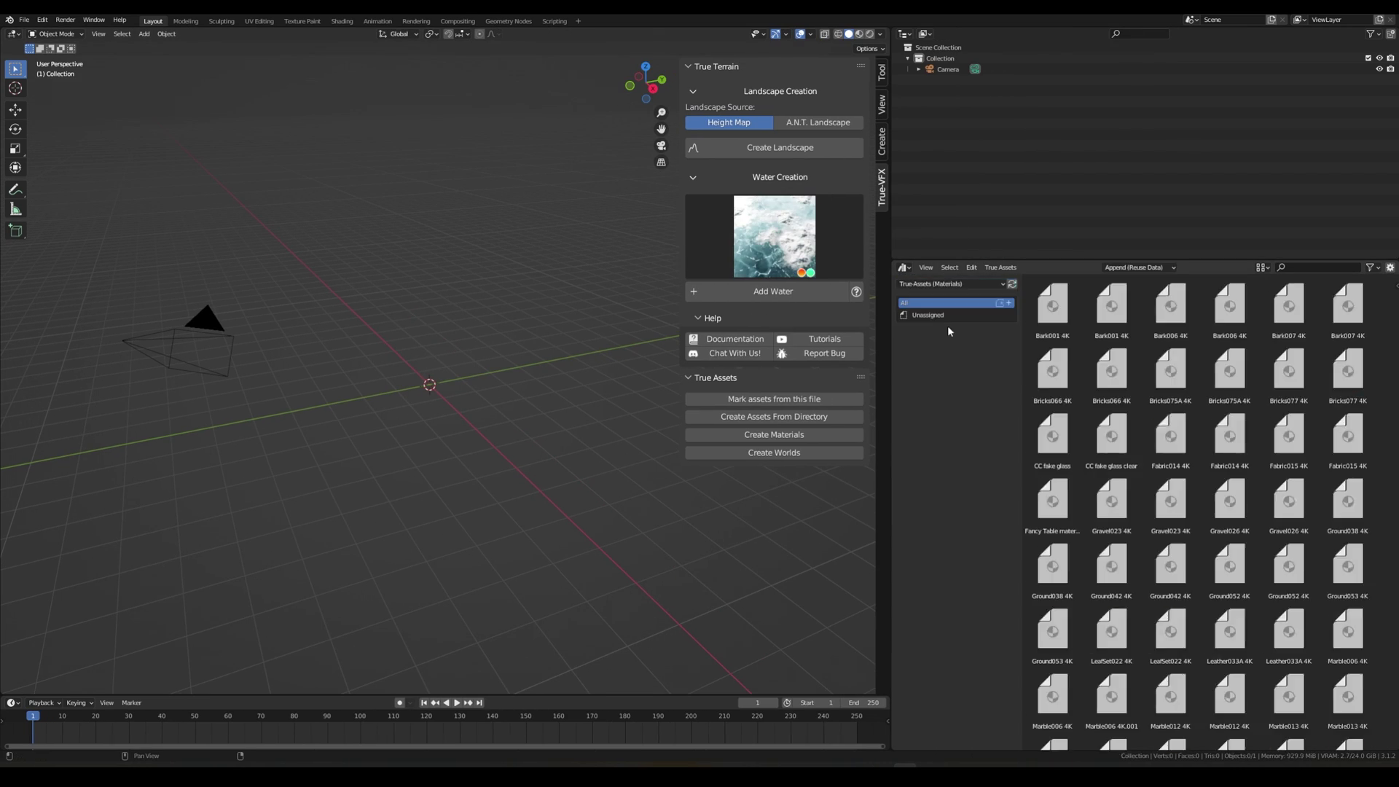
pyautogui.scroll(-15, 1150, 413)
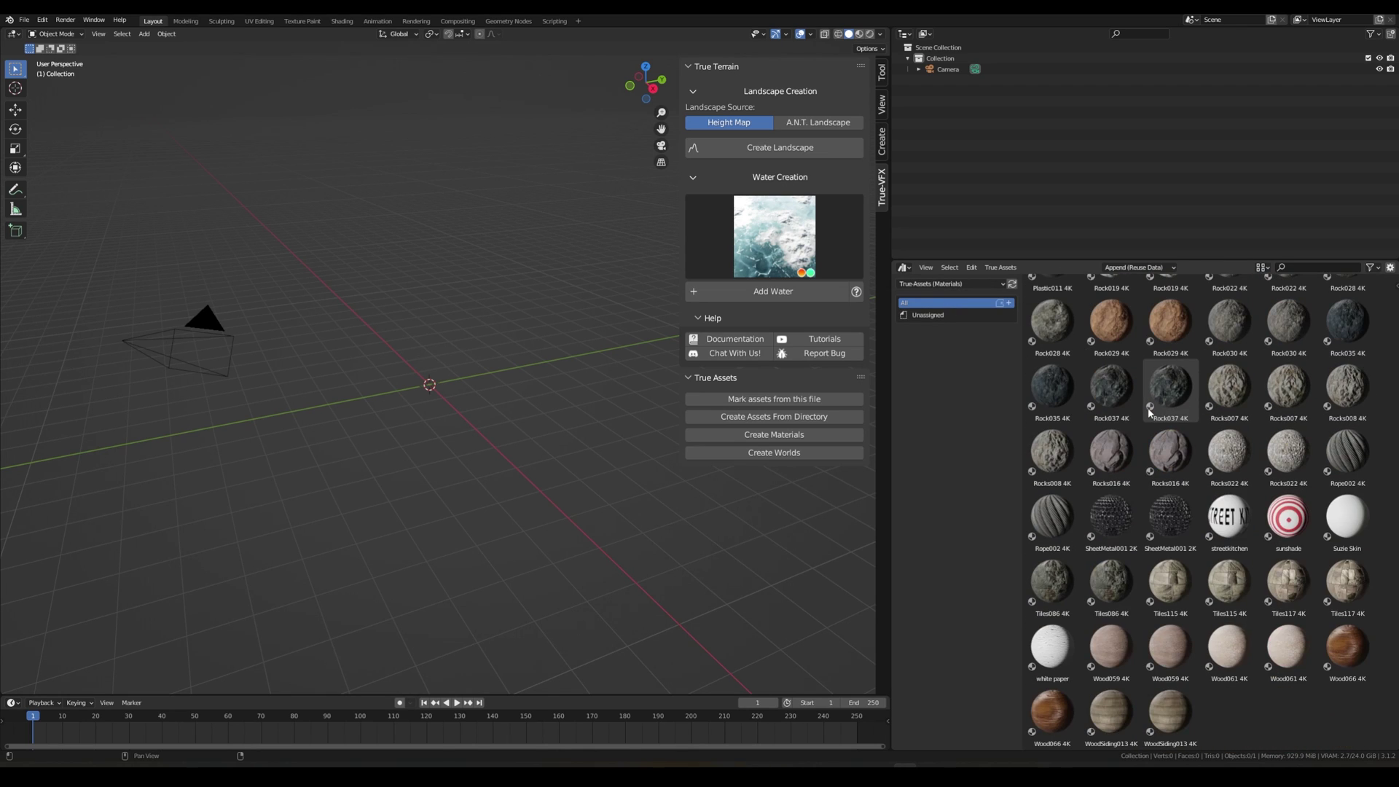
pyautogui.scroll(15, 1150, 411)
# - Place the Fancy Table asset from the True-Assets (Objects) library near the 3D cursor and view it in rendered shading
pyautogui.click(973, 284)
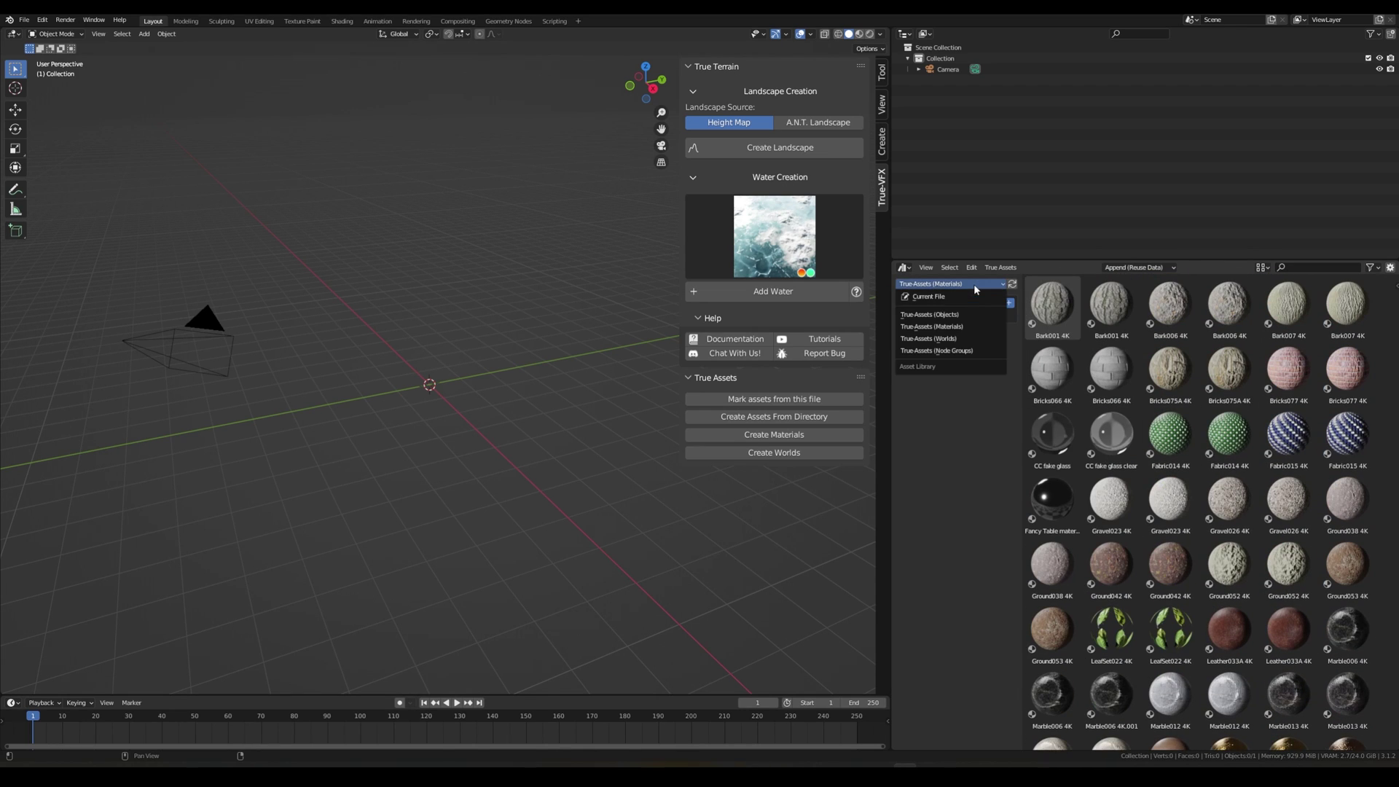
pyautogui.click(930, 314)
pyautogui.scroll(-2, 1166, 378)
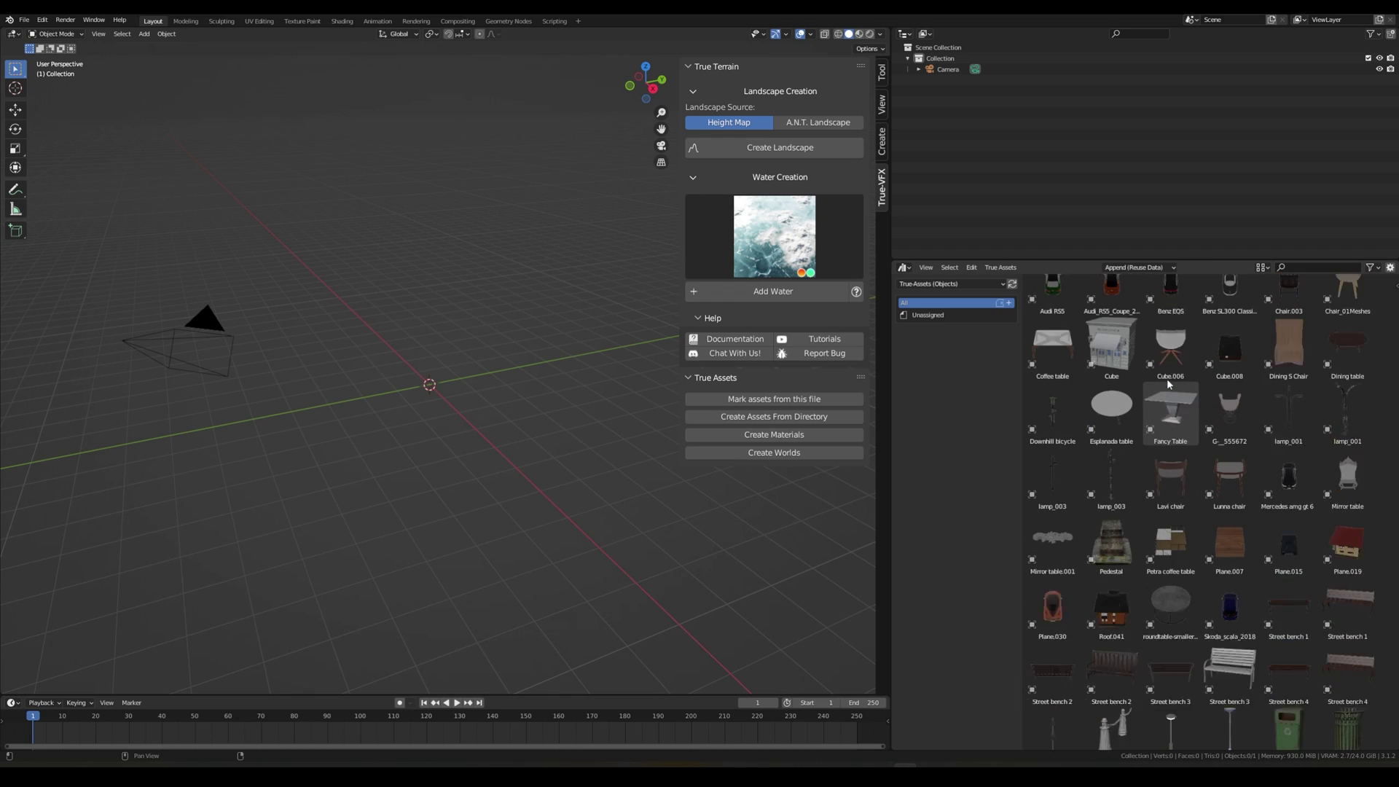
pyautogui.scroll(2, 1166, 379)
pyautogui.moveTo(1170, 433); pyautogui.dragTo(529, 402)
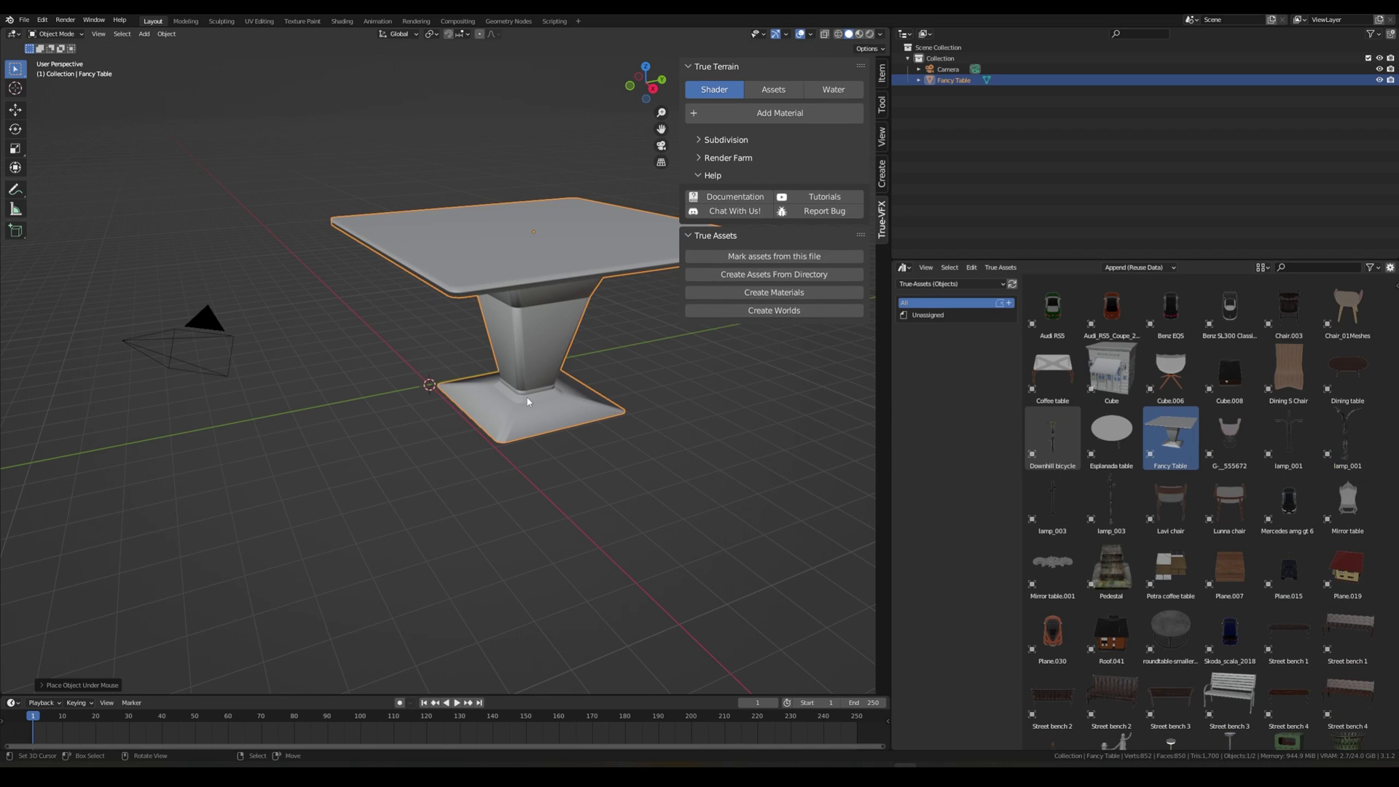
pyautogui.press('z')
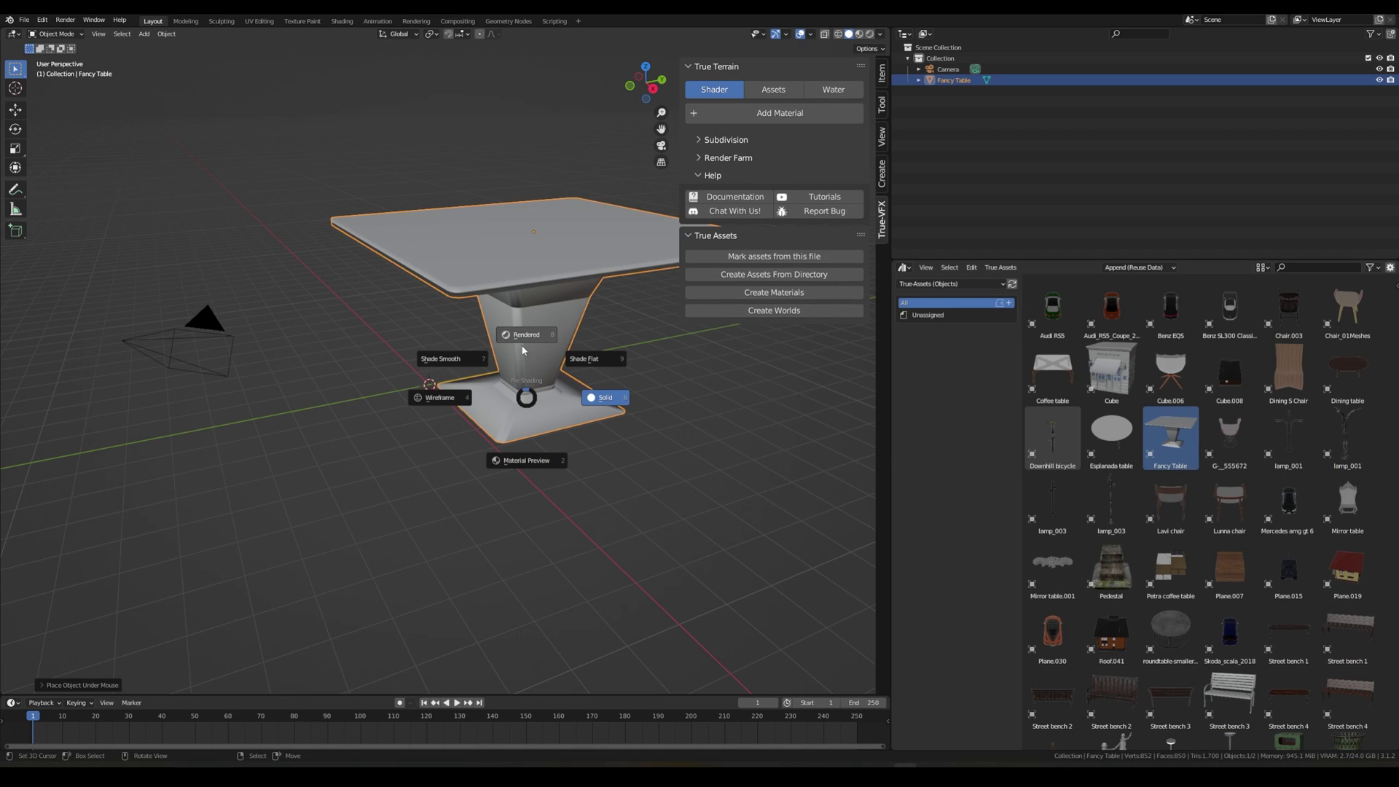
pyautogui.click(531, 396)
pyautogui.moveTo(522, 351); pyautogui.dragTo(605, 263, button='middle')
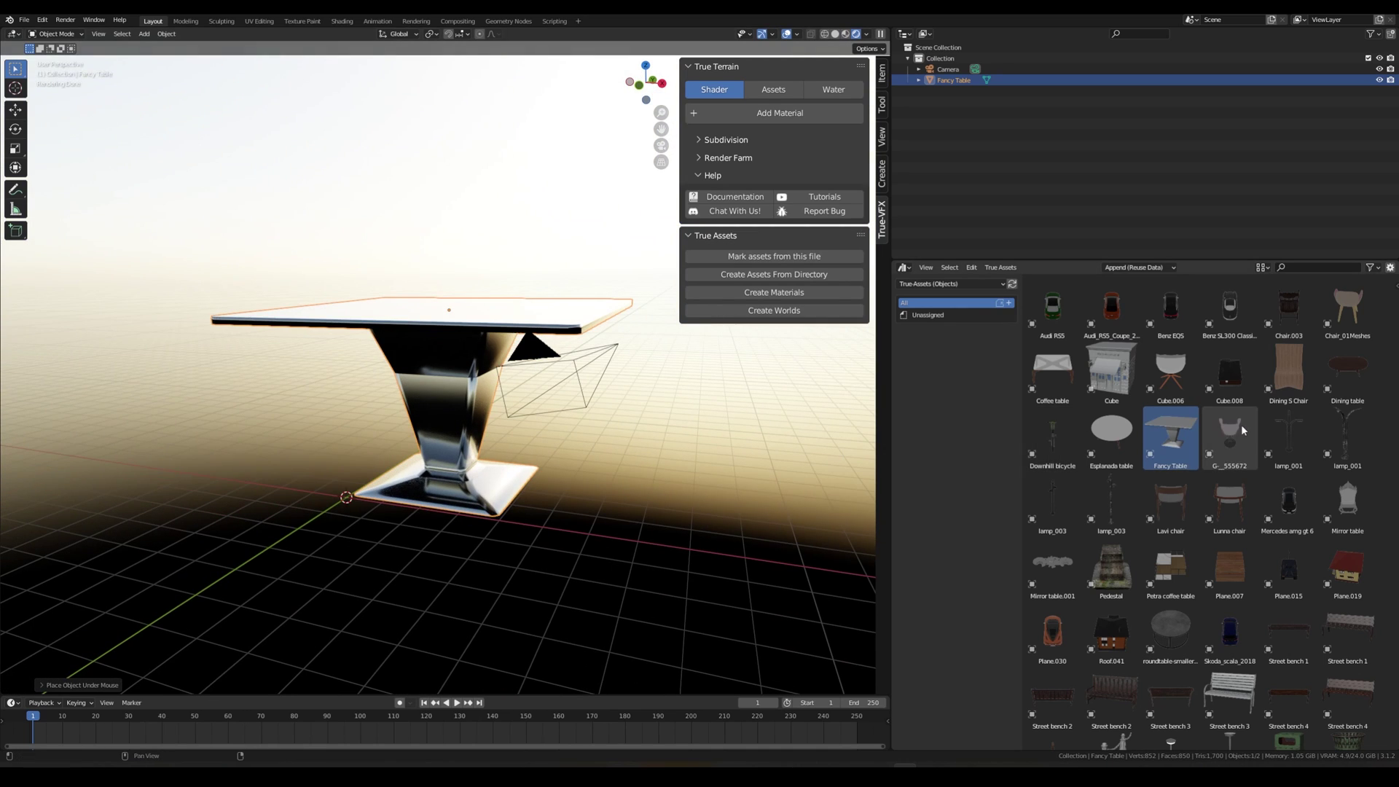
# - Place the pink Suzanne asset on the Fancy Table's top and inspect it from several angles
pyautogui.scroll(-5, 1242, 424)
pyautogui.click(1111, 645)
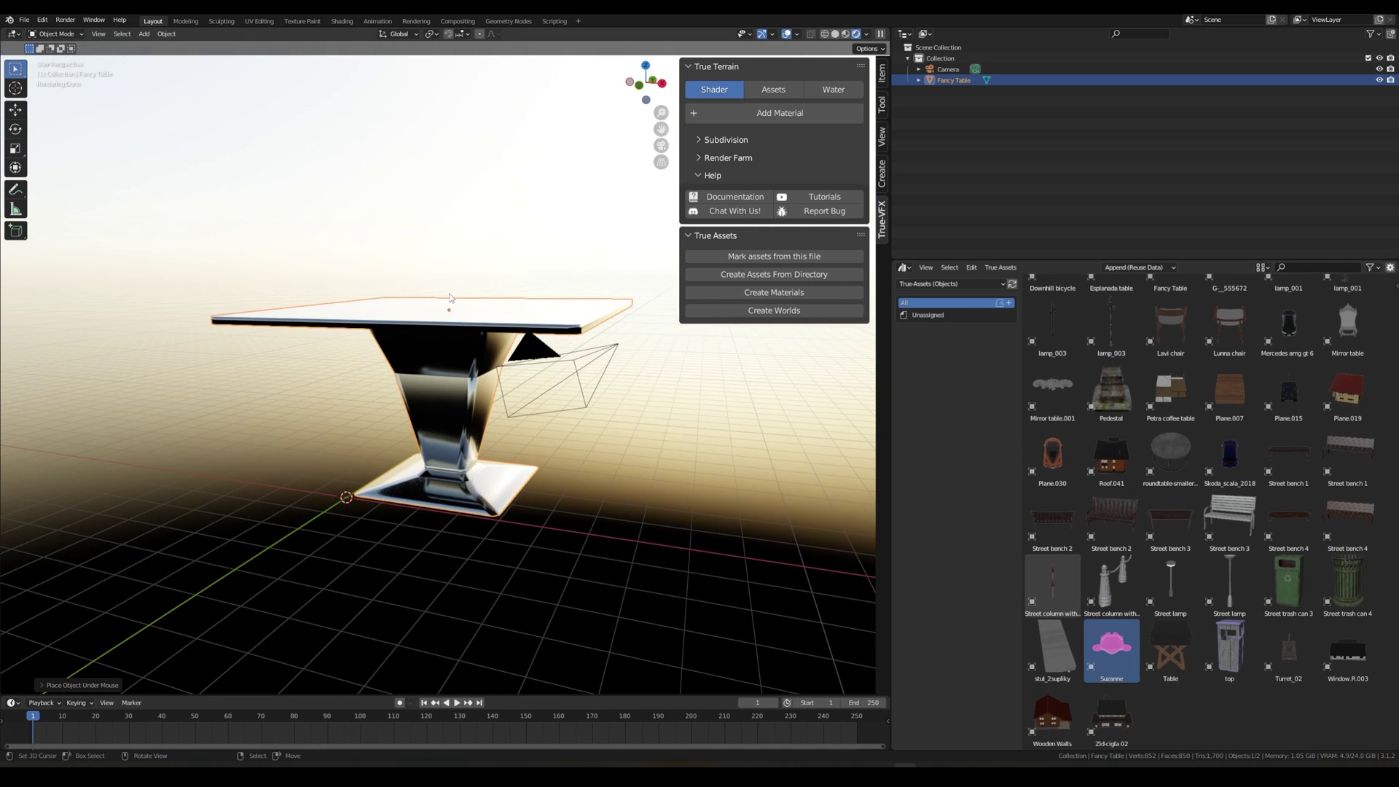
pyautogui.moveTo(446, 314); pyautogui.dragTo(448, 313)
pyautogui.moveTo(448, 314); pyautogui.dragTo(306, 364, button='middle')
pyautogui.scroll(5, 307, 365)
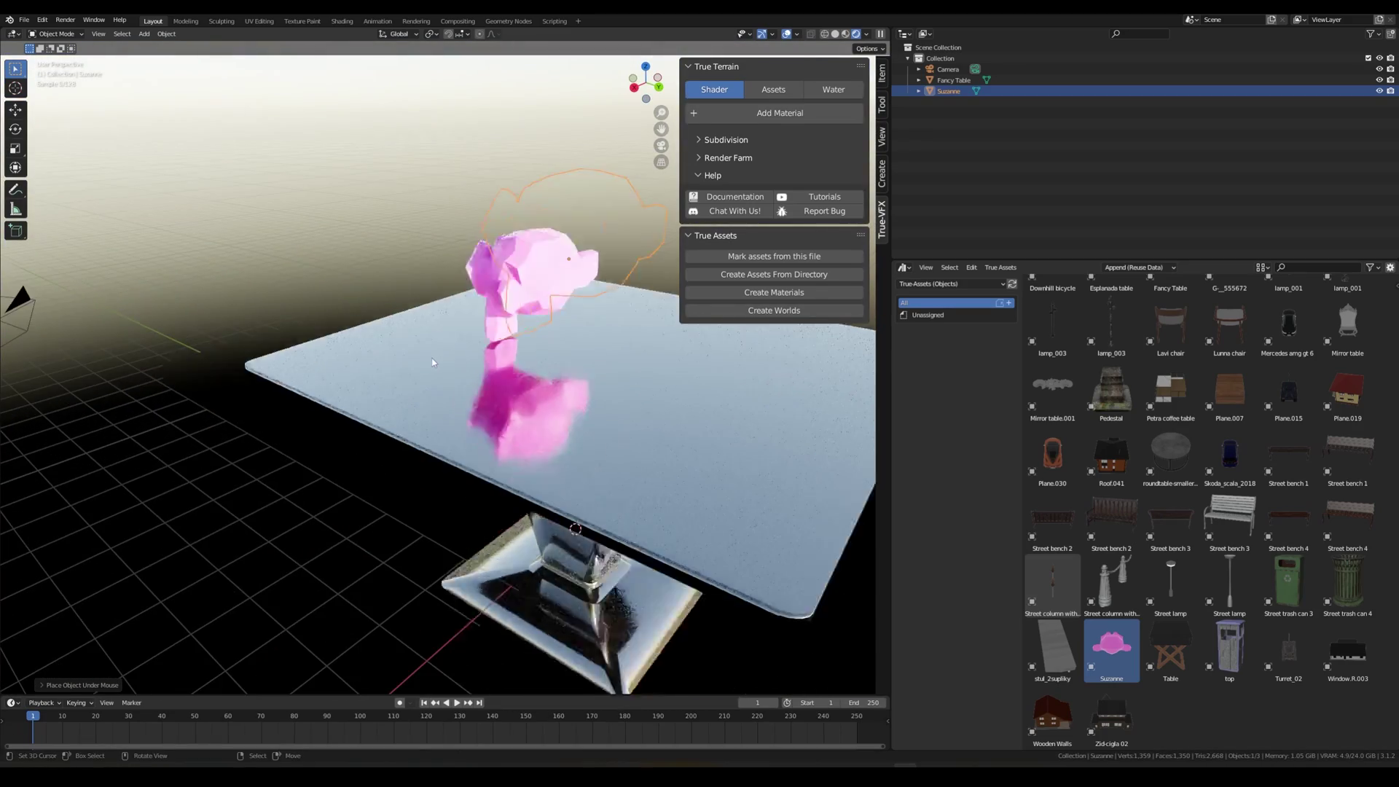
pyautogui.moveTo(410, 375); pyautogui.dragTo(521, 383, button='middle')
pyautogui.scroll(-6, 528, 392)
pyautogui.scroll(1, 528, 392)
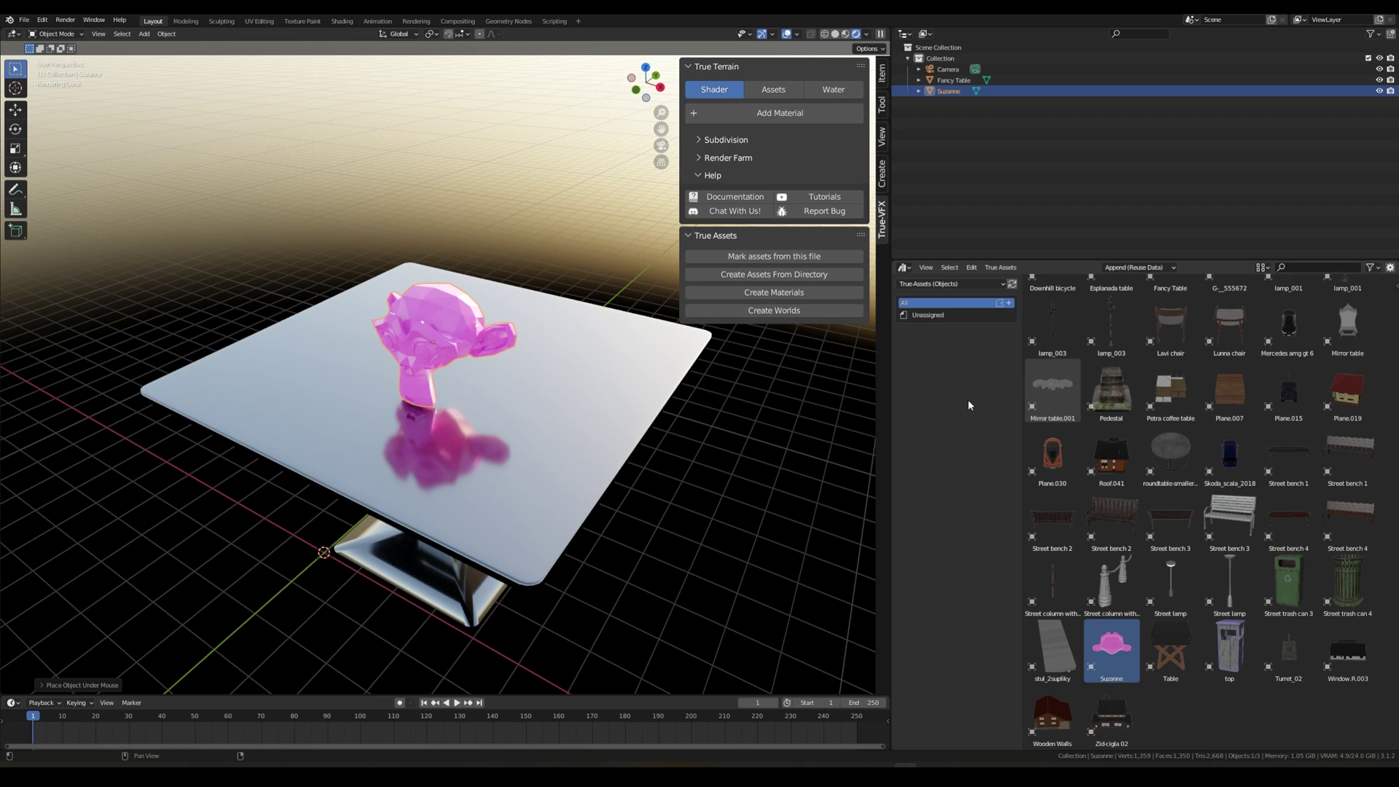
# - View the True-Assets (Worlds) library and switch the asset browser to the True-Assets (Materials) library
pyautogui.click(953, 283)
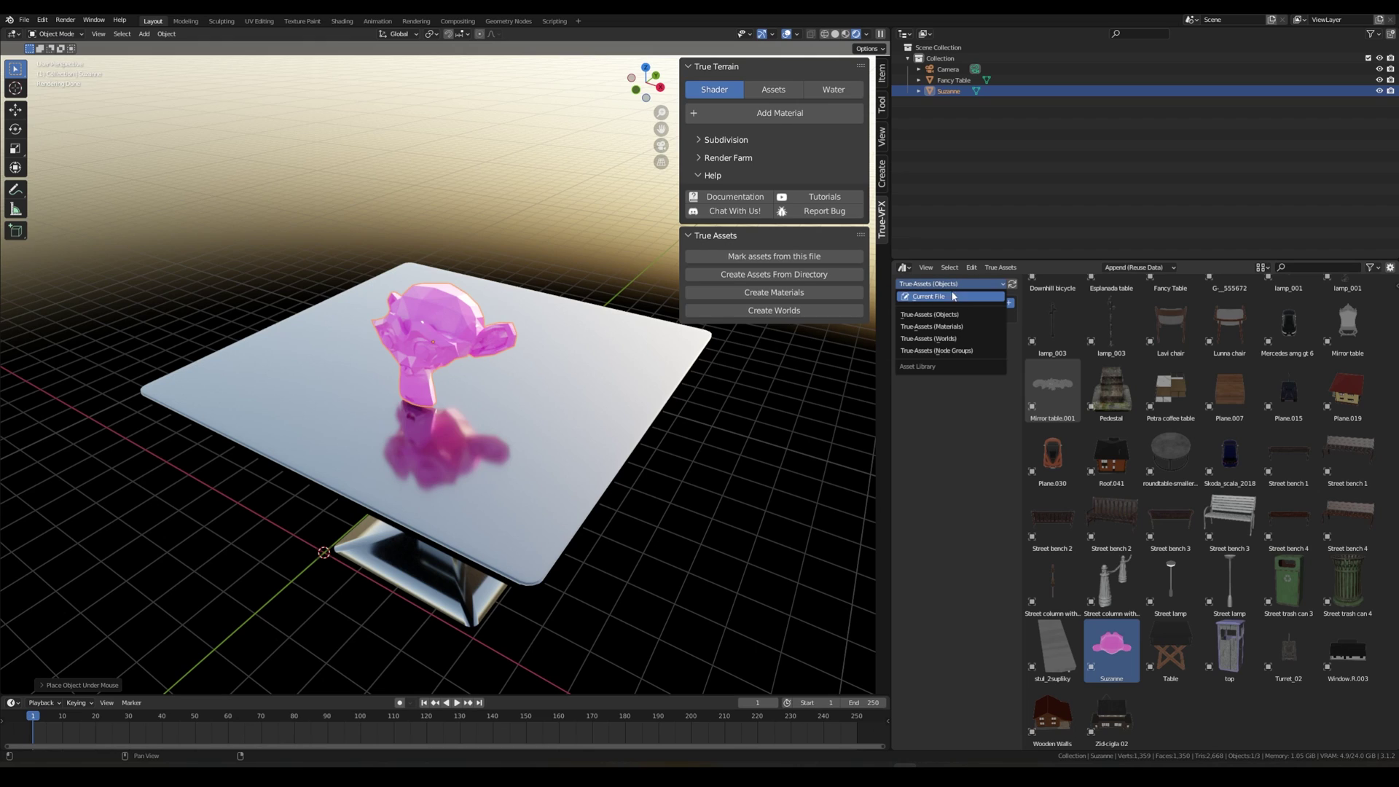
pyautogui.click(959, 339)
pyautogui.click(970, 285)
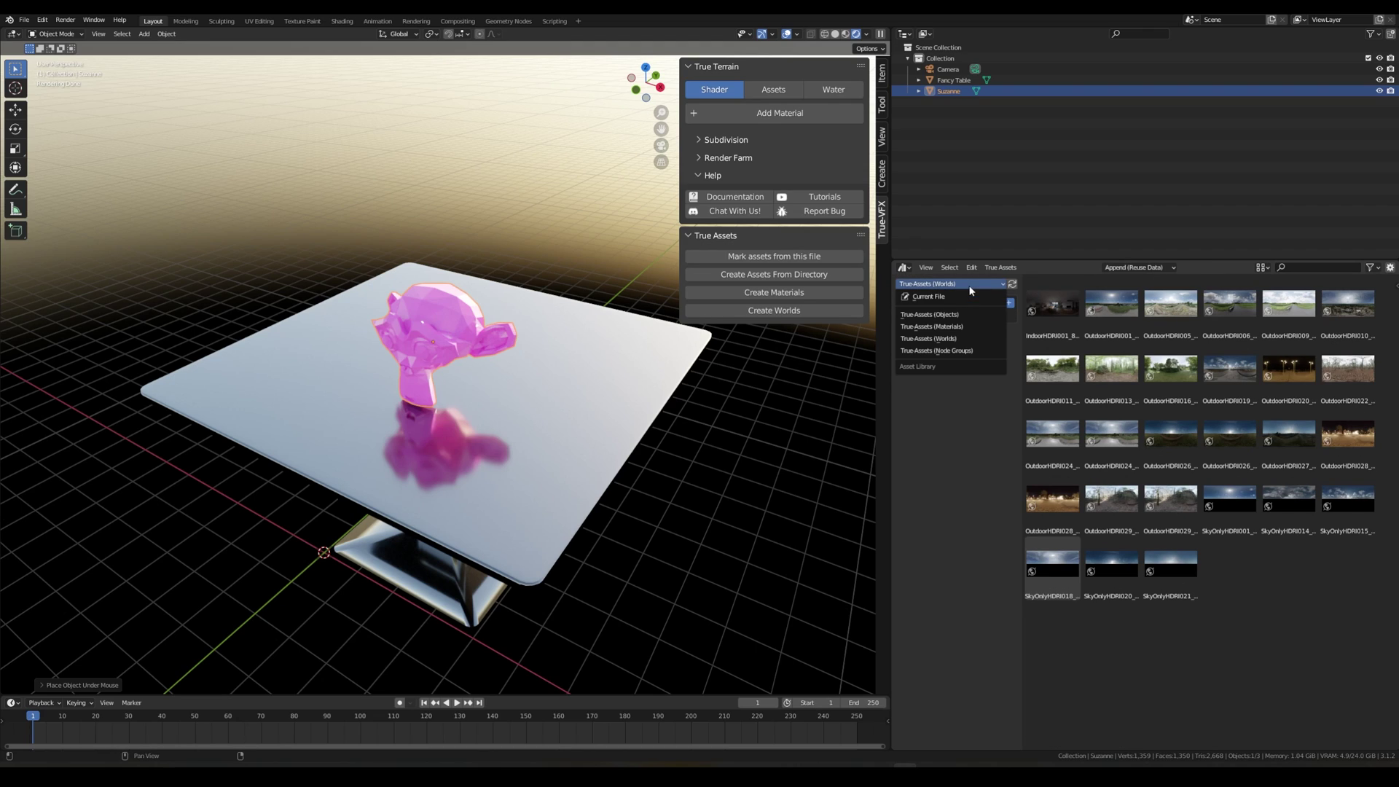
pyautogui.click(967, 327)
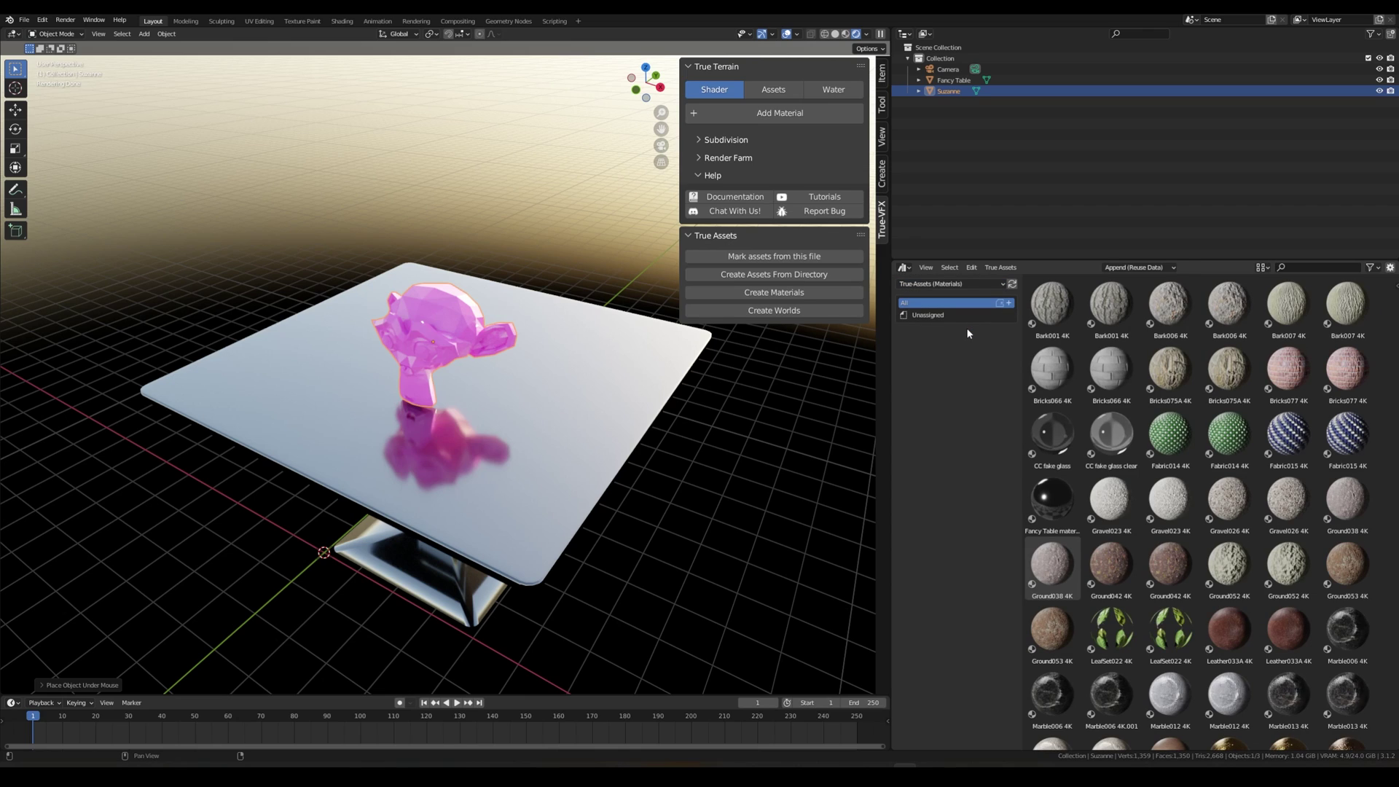